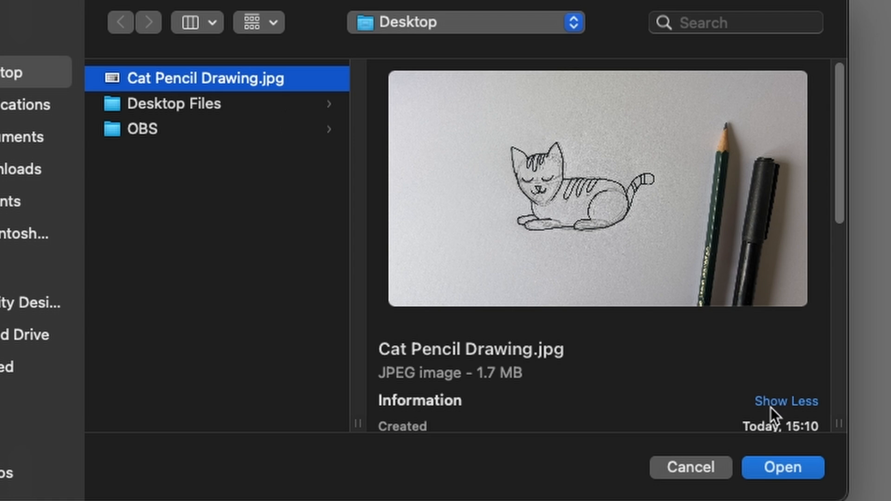
Place Cat Pencil Drawing.jpg on the artboard and centre it roughly.
{"action": "left_click", "coordinate": [792, 470]}
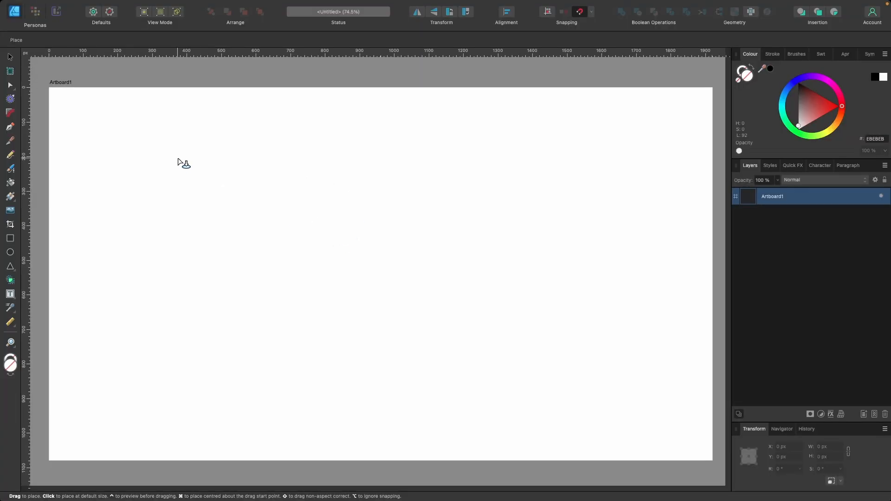
{"action": "left_click_drag", "start_coordinate": [178, 158], "coordinate": [637, 344]}
{"action": "left_click_drag", "start_coordinate": [424, 266], "coordinate": [403, 249]}
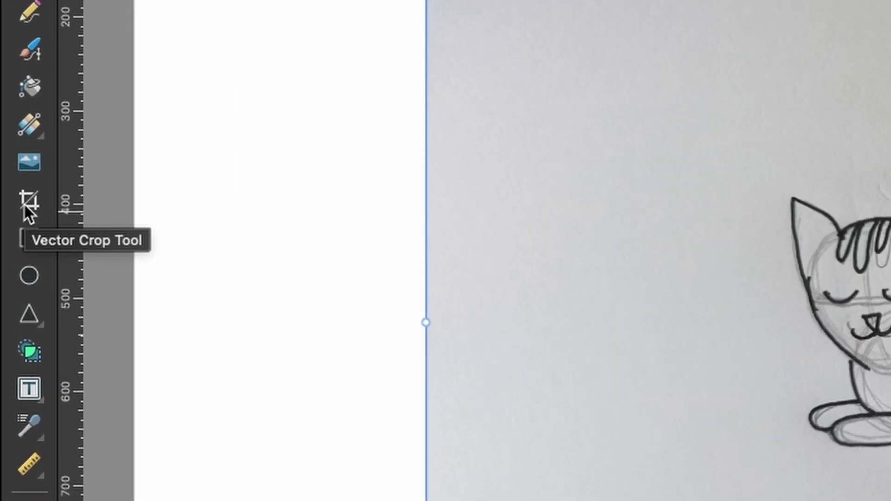
Crop the placed photo on all four sides with the Vector Crop Tool, leaving only the cat drawing.
{"action": "left_click", "coordinate": [28, 203]}
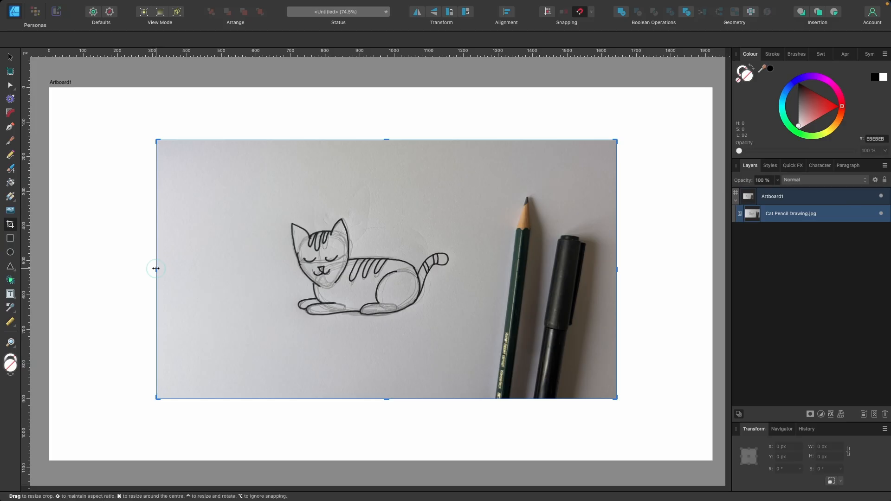
{"action": "left_click_drag", "start_coordinate": [156, 268], "coordinate": [275, 268]}
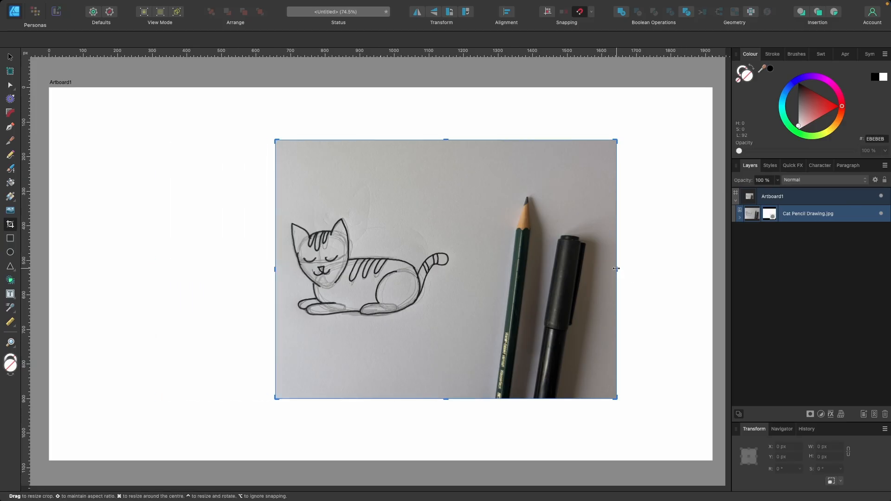
{"action": "mouse_move", "coordinate": [616, 269]}
{"action": "left_mouse_down"}
{"action": "mouse_move", "coordinate": [495, 264]}
{"action": "mouse_move", "coordinate": [458, 281]}
{"action": "mouse_move", "coordinate": [456, 297]}
{"action": "left_mouse_up"}
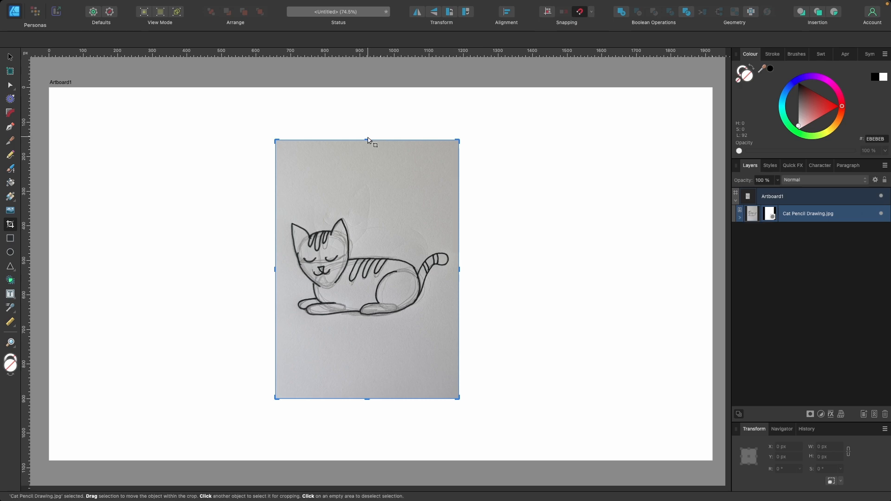
{"action": "left_click_drag", "start_coordinate": [368, 140], "coordinate": [367, 215]}
{"action": "left_click_drag", "start_coordinate": [367, 398], "coordinate": [363, 320]}
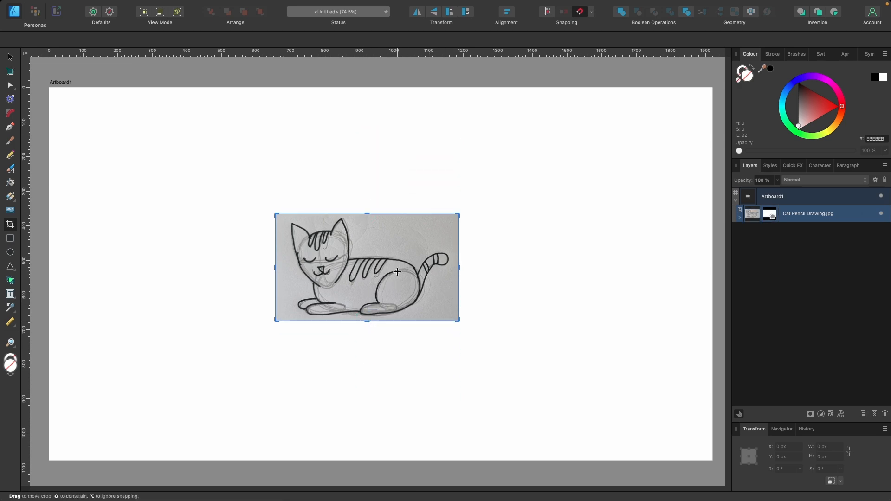
Enlarge the cropped cat image to about 1085 × 632 px and reposition it near the artboard's centre.
{"action": "key", "text": "v"}
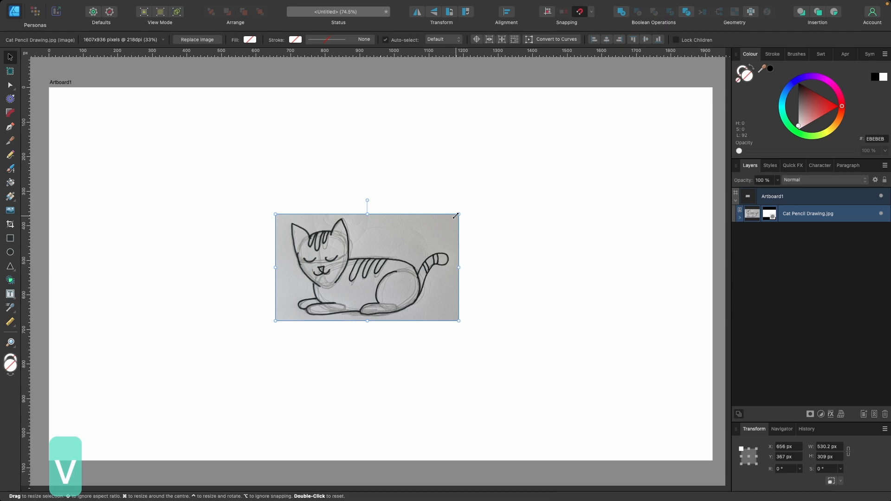
{"action": "left_click_drag", "start_coordinate": [458, 215], "coordinate": [566, 176]}
{"action": "left_click_drag", "start_coordinate": [501, 211], "coordinate": [509, 206]}
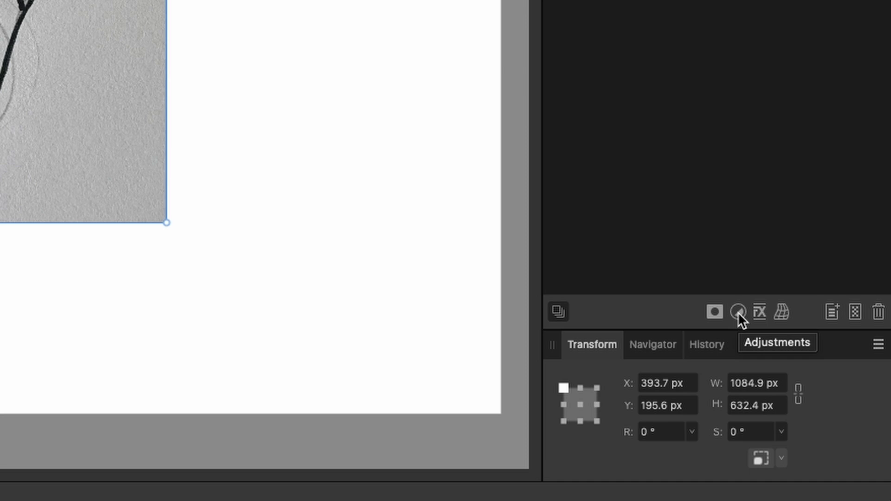
Add a Levels adjustment to the cat image with the White Level at 57 %.
{"action": "left_click", "coordinate": [737, 312]}
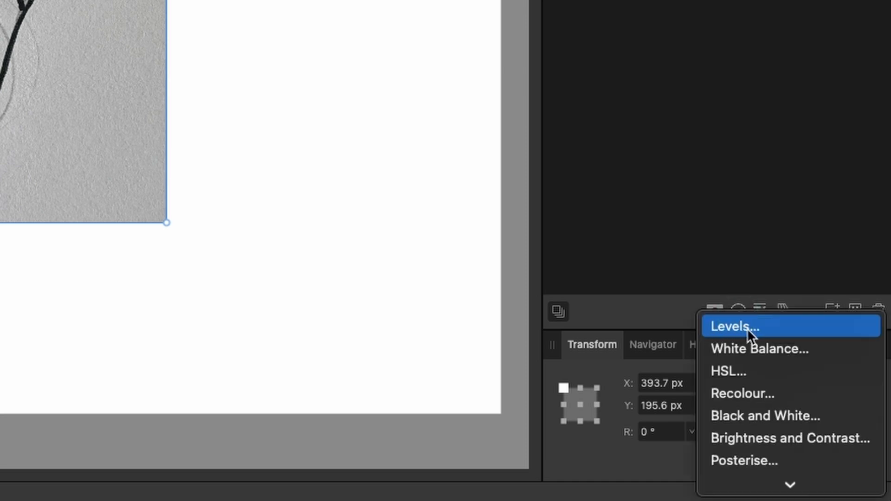
{"action": "left_click", "coordinate": [767, 330]}
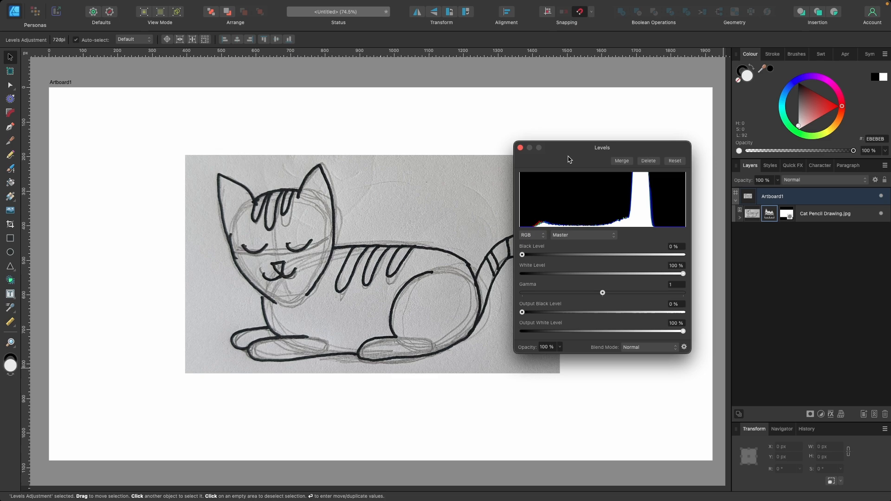
{"action": "mouse_move", "coordinate": [569, 160]}
{"action": "left_mouse_down"}
{"action": "mouse_move", "coordinate": [537, 131]}
{"action": "mouse_move", "coordinate": [571, 85]}
{"action": "mouse_move", "coordinate": [607, 166]}
{"action": "mouse_move", "coordinate": [563, 159]}
{"action": "left_mouse_up"}
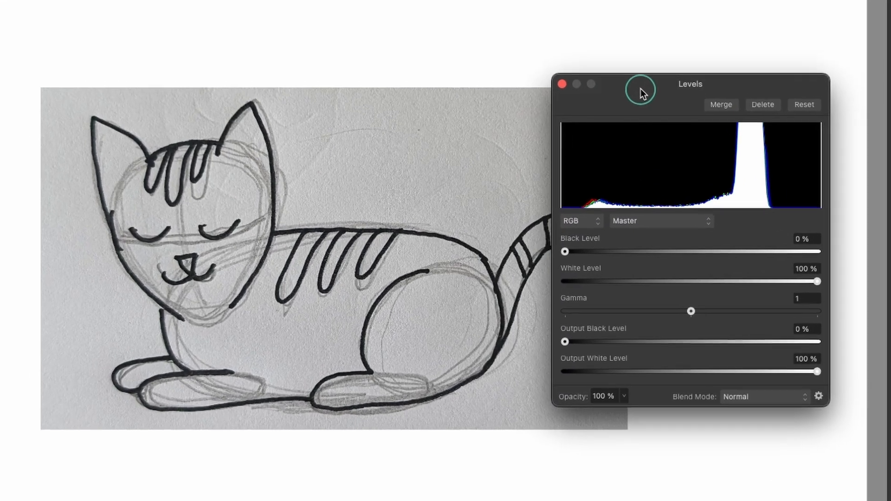
{"action": "left_click_drag", "start_coordinate": [640, 91], "coordinate": [633, 93]}
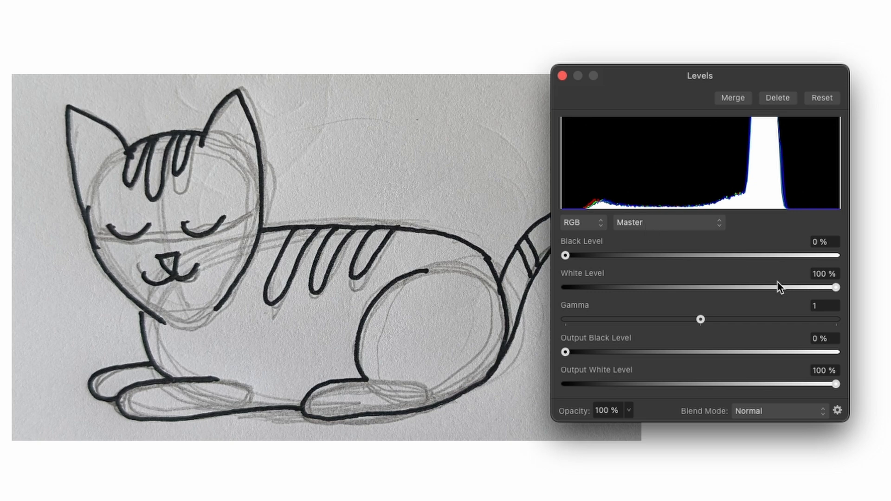
{"action": "left_click", "coordinate": [835, 288]}
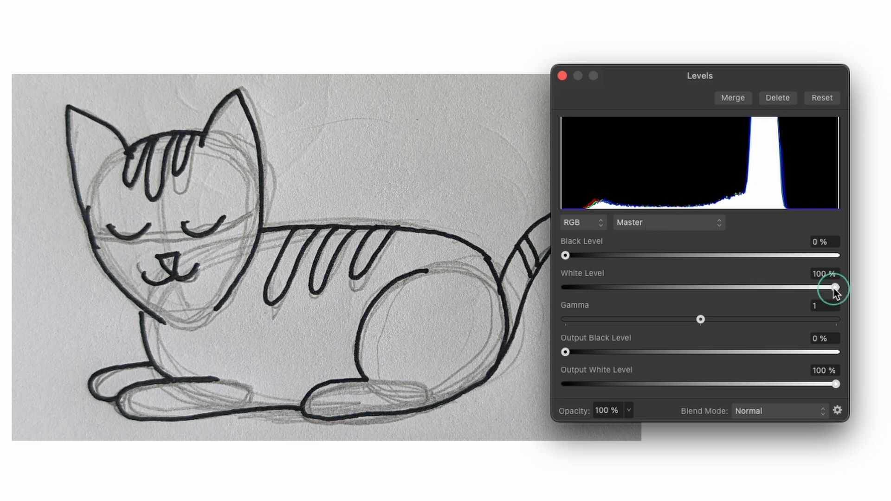
{"action": "mouse_move", "coordinate": [835, 289]}
{"action": "left_mouse_down"}
{"action": "mouse_move", "coordinate": [775, 296]}
{"action": "mouse_move", "coordinate": [753, 304]}
{"action": "mouse_move", "coordinate": [779, 301]}
{"action": "mouse_move", "coordinate": [762, 312]}
{"action": "mouse_move", "coordinate": [748, 311]}
{"action": "mouse_move", "coordinate": [772, 306]}
{"action": "mouse_move", "coordinate": [718, 321]}
{"action": "left_mouse_up"}
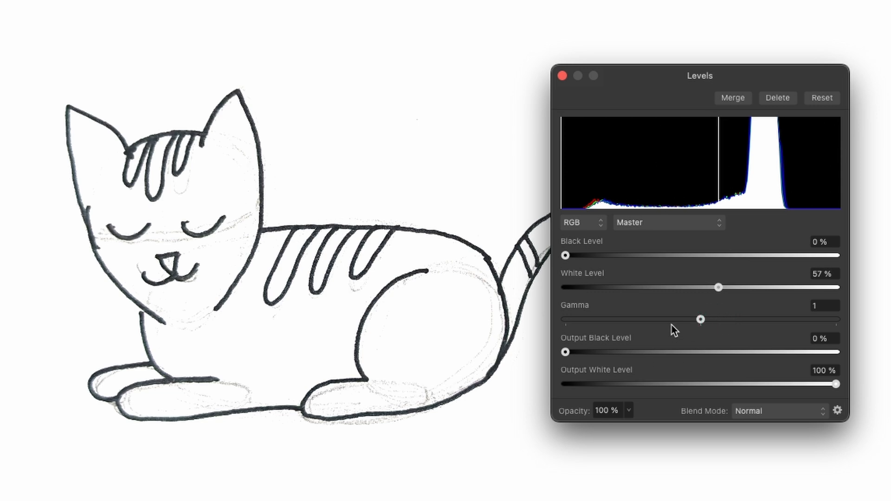
{"action": "left_click", "coordinate": [562, 75]}
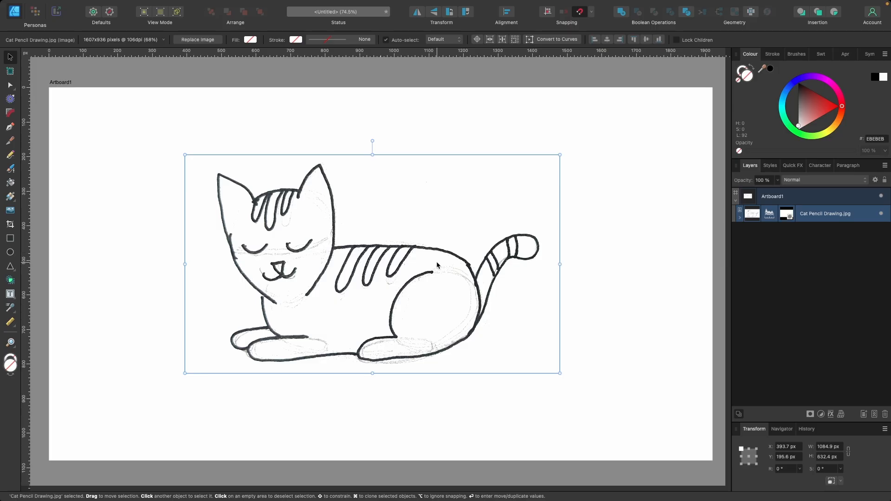
Move the cat image to about X 440 px, Y 180 px and lower its layer opacity so it serves as a faint tracing guide.
{"action": "mouse_move", "coordinate": [436, 262]}
{"action": "left_mouse_down"}
{"action": "mouse_move", "coordinate": [477, 262]}
{"action": "mouse_move", "coordinate": [453, 260]}
{"action": "left_mouse_up"}
{"action": "scroll", "coordinate": [409, 157], "scroll_direction": "up", "scroll_amount": 2}
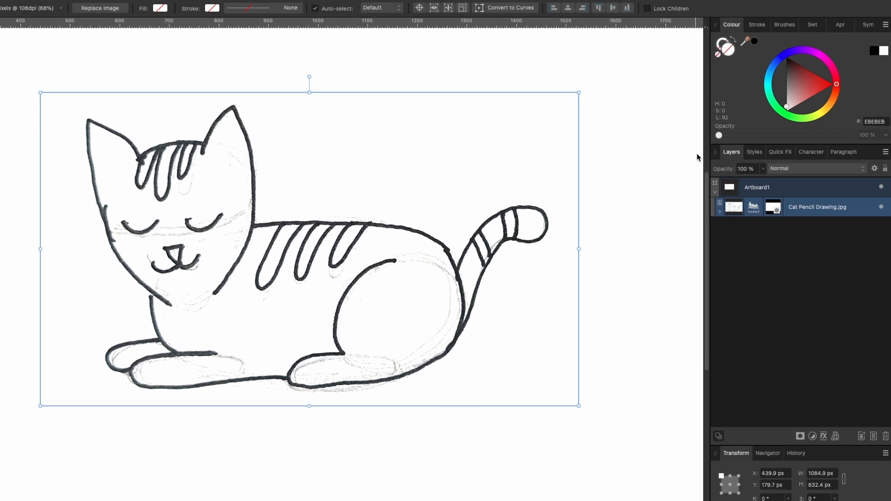
{"action": "left_click", "coordinate": [707, 126]}
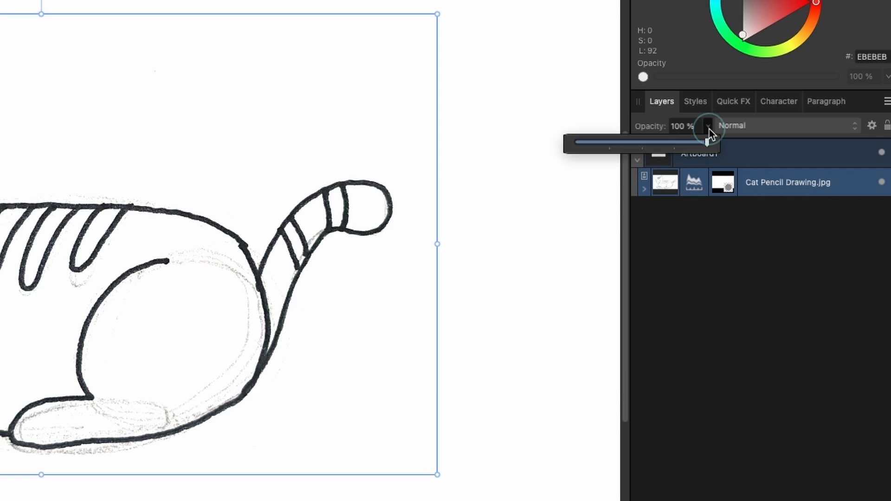
{"action": "mouse_move", "coordinate": [706, 142]}
{"action": "left_mouse_down"}
{"action": "mouse_move", "coordinate": [624, 152]}
{"action": "mouse_move", "coordinate": [633, 155]}
{"action": "left_mouse_up"}
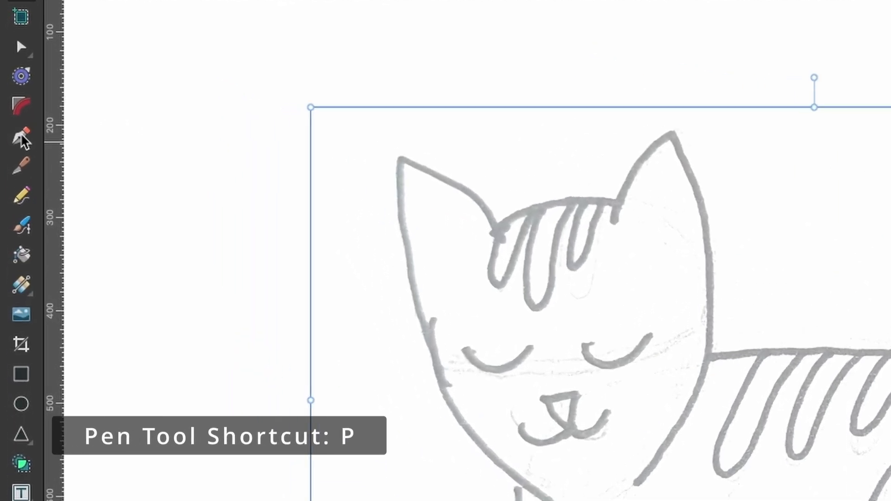
Draw a curved practice path above the cat's back with the Pen Tool.
{"action": "left_click", "coordinate": [21, 139]}
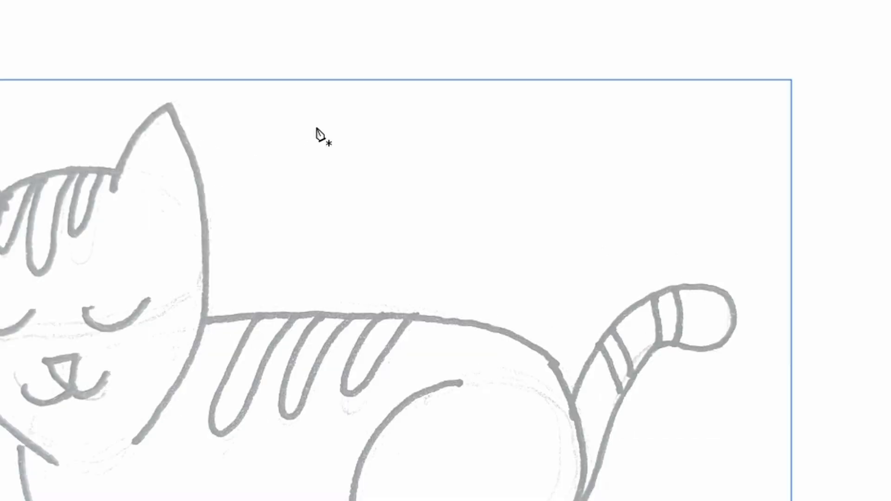
{"action": "left_click", "coordinate": [386, 136]}
{"action": "left_click_drag", "start_coordinate": [563, 155], "coordinate": [571, 220]}
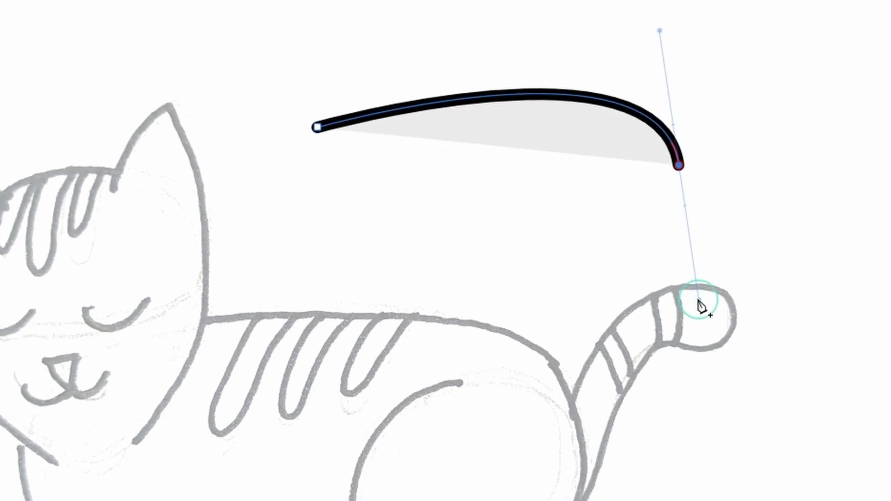
{"action": "left_click_drag", "start_coordinate": [700, 306], "coordinate": [719, 314]}
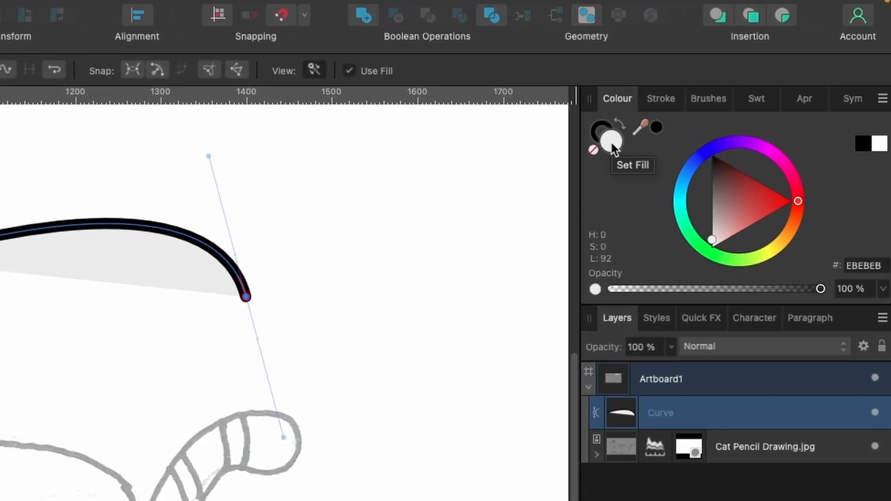
Remove the path's fill and give it a solid black stroke 13 px wide.
{"action": "left_click", "coordinate": [594, 149]}
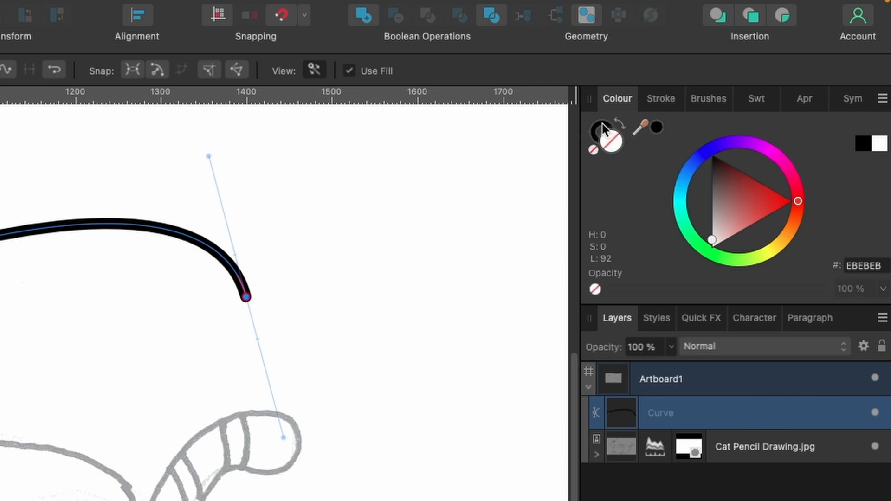
{"action": "left_click", "coordinate": [603, 130]}
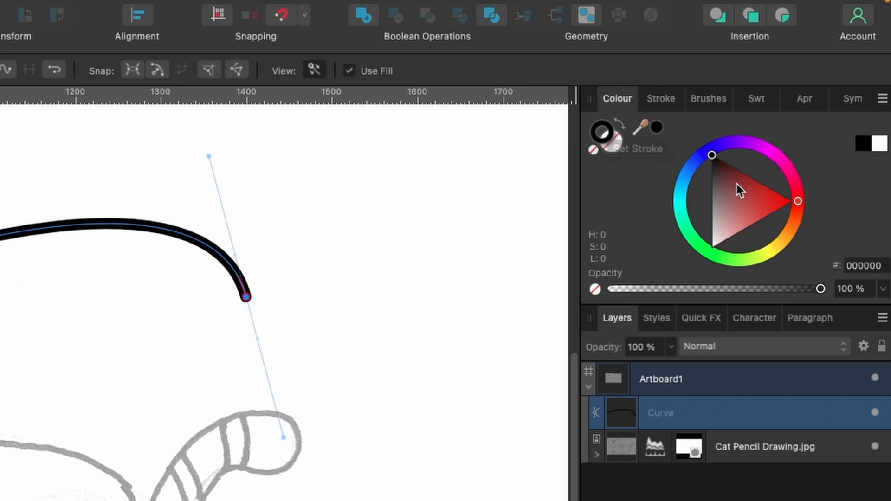
{"action": "left_click_drag", "start_coordinate": [735, 183], "coordinate": [668, 113]}
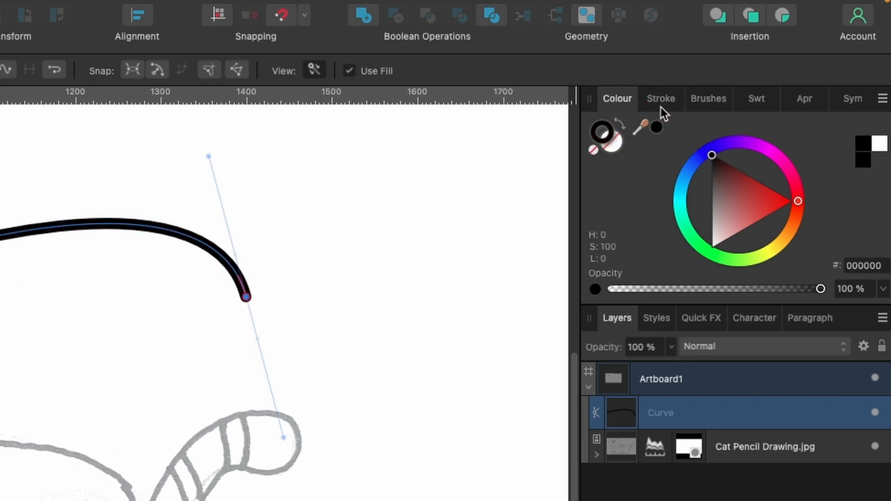
{"action": "left_click", "coordinate": [659, 99]}
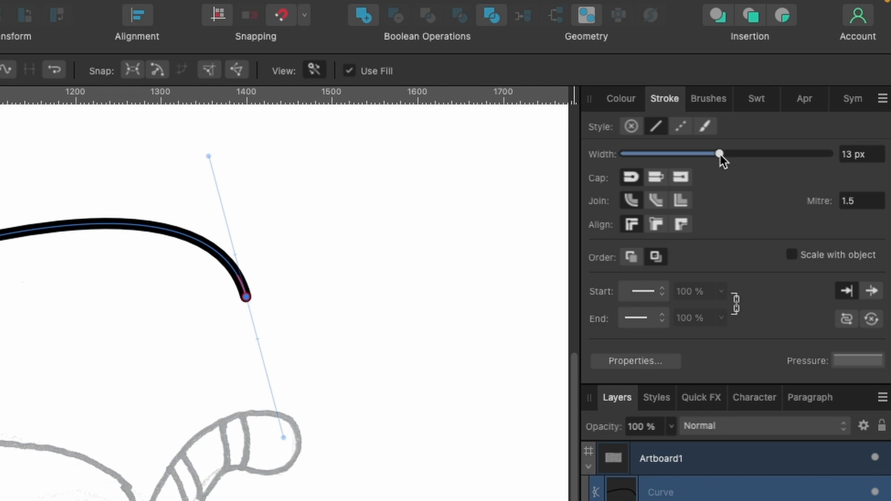
{"action": "mouse_move", "coordinate": [720, 154]}
{"action": "left_mouse_down"}
{"action": "mouse_move", "coordinate": [710, 155]}
{"action": "mouse_move", "coordinate": [720, 154]}
{"action": "left_mouse_up"}
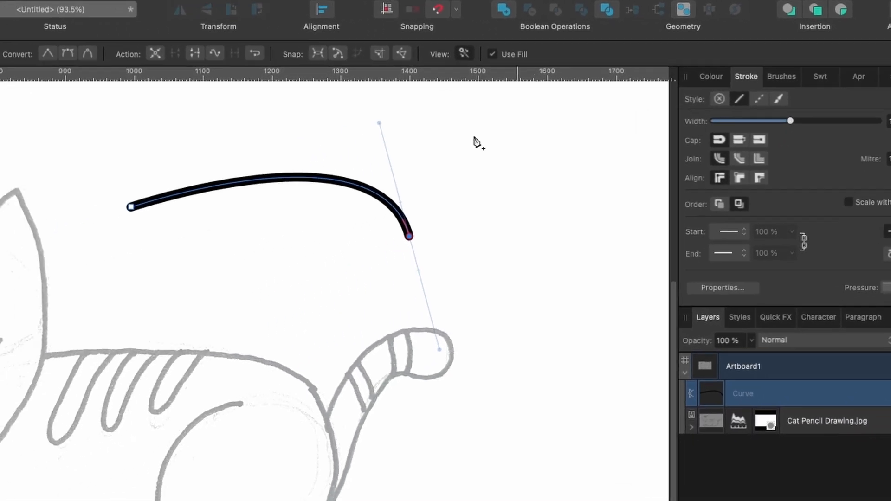
Trace the cat's back with a curved Pen path from the edge of the head down to the rump beside the tail.
{"action": "left_click_drag", "start_coordinate": [374, 229], "coordinate": [321, 229]}
{"action": "left_click_drag", "start_coordinate": [254, 250], "coordinate": [230, 219]}
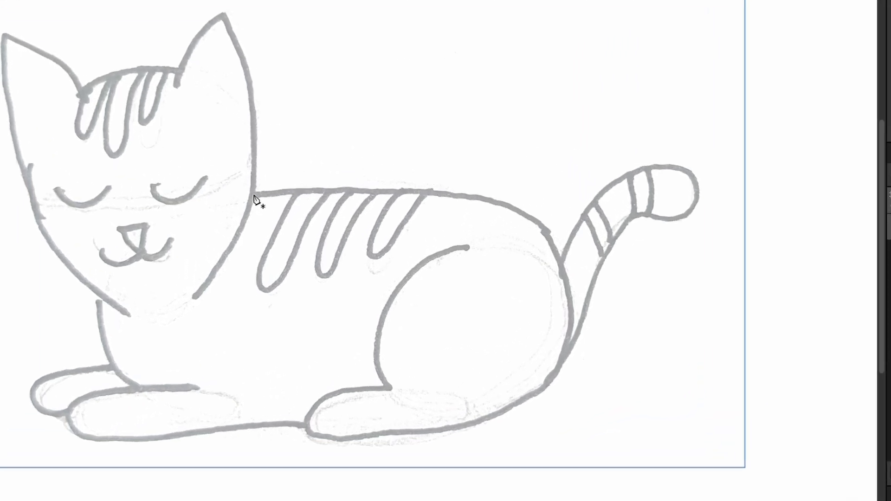
{"action": "left_click", "coordinate": [217, 175]}
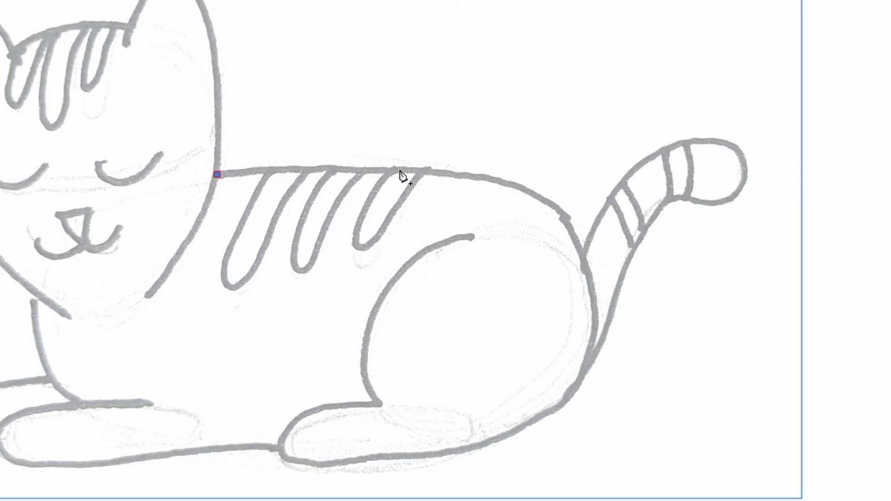
{"action": "left_click_drag", "start_coordinate": [401, 173], "coordinate": [424, 164]}
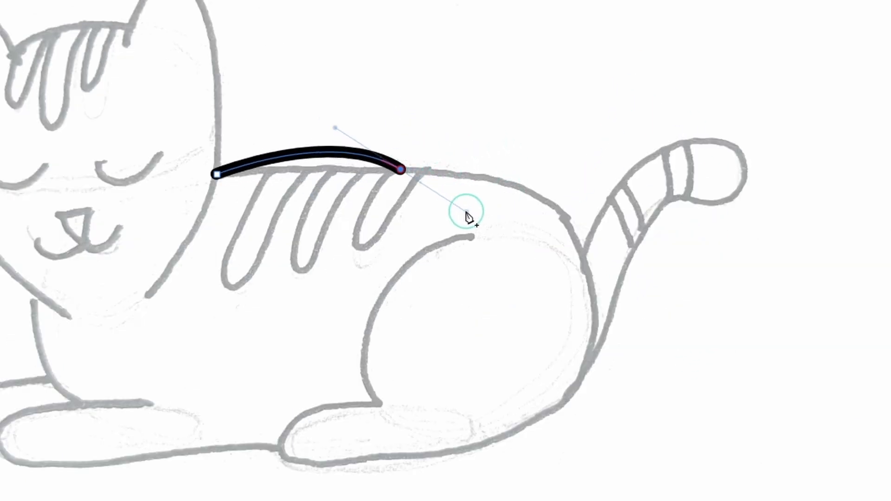
{"action": "left_click_drag", "start_coordinate": [467, 212], "coordinate": [499, 176]}
{"action": "scroll", "coordinate": [497, 174], "scroll_direction": "up", "scroll_amount": 4}
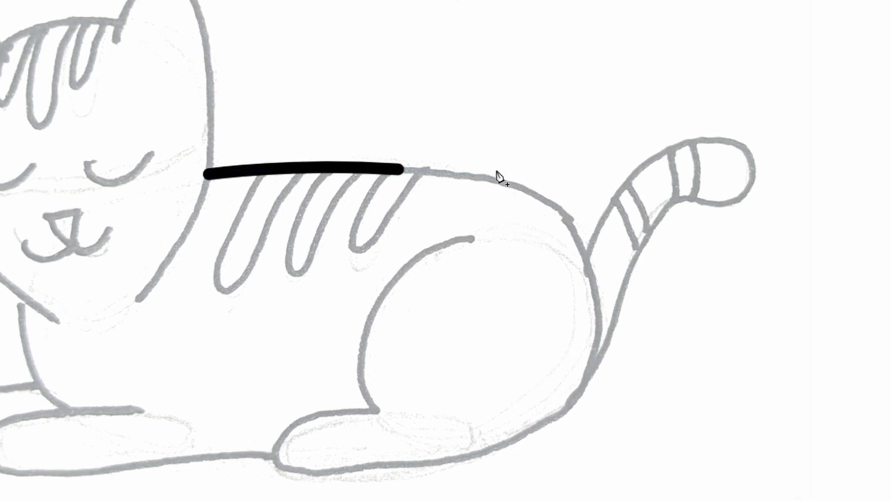
{"action": "scroll", "coordinate": [497, 172], "scroll_direction": "down", "scroll_amount": 3}
{"action": "scroll", "coordinate": [497, 171], "scroll_direction": "down", "scroll_amount": 1}
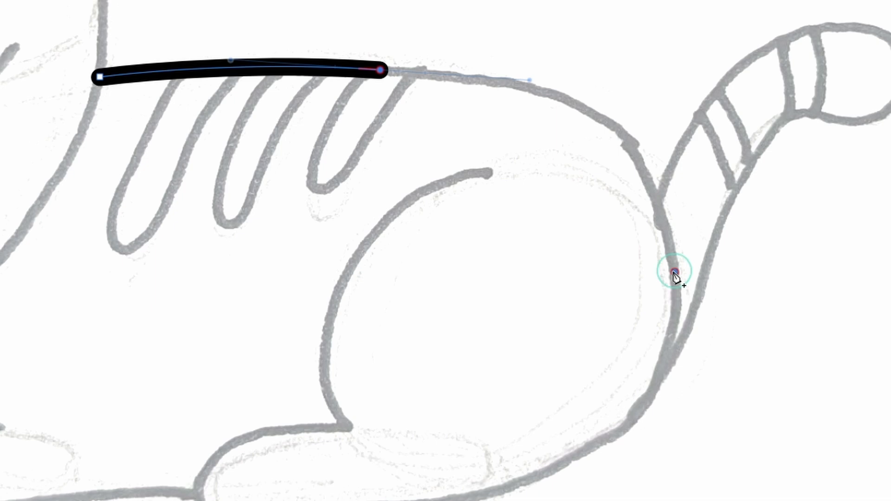
{"action": "left_click_drag", "start_coordinate": [674, 272], "coordinate": [706, 453]}
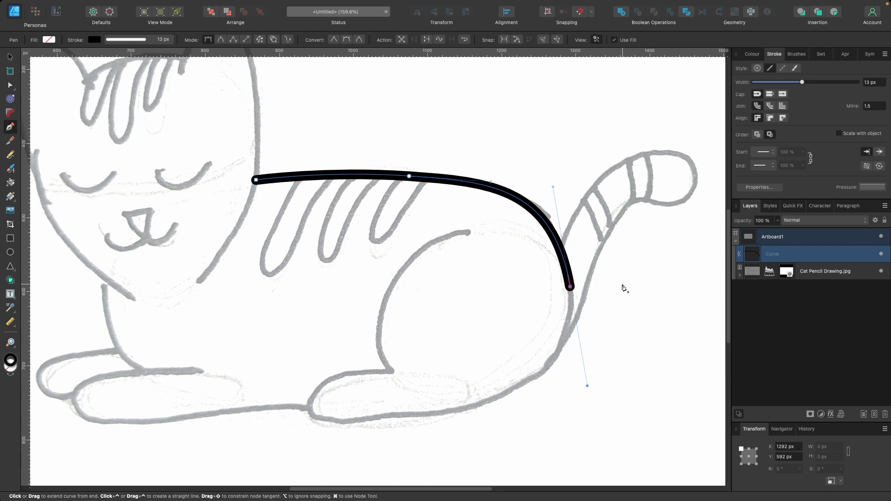
Move the path's end node at the rump slightly up, to about X 1289.9 px, Y 580.5 px, keeping it on the sketch line.
{"action": "key", "text": "a"}
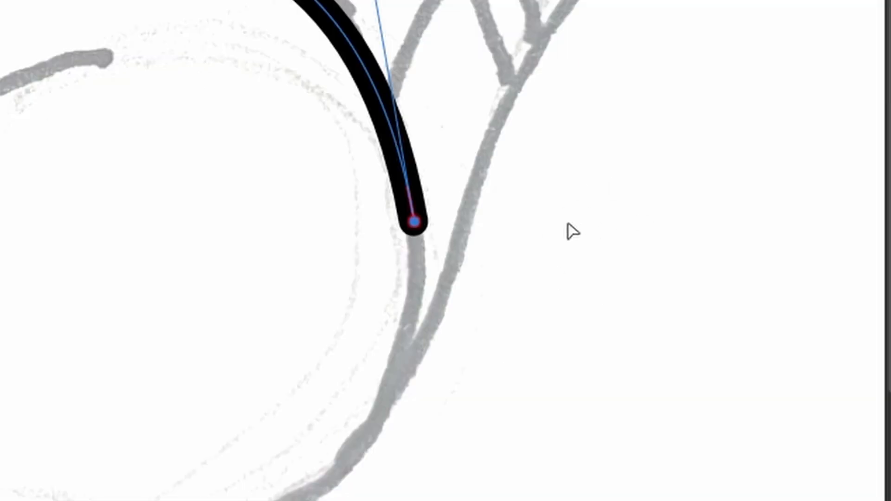
{"action": "key", "text": "p"}
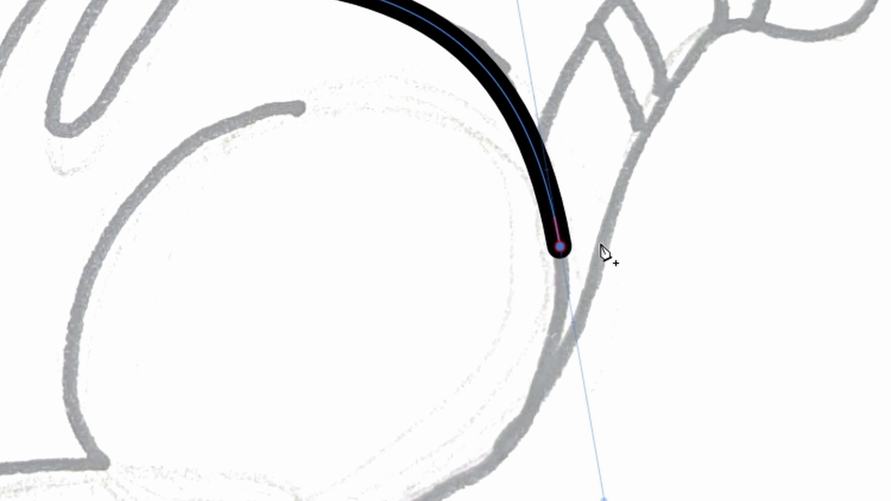
{"action": "key", "text": "super"}
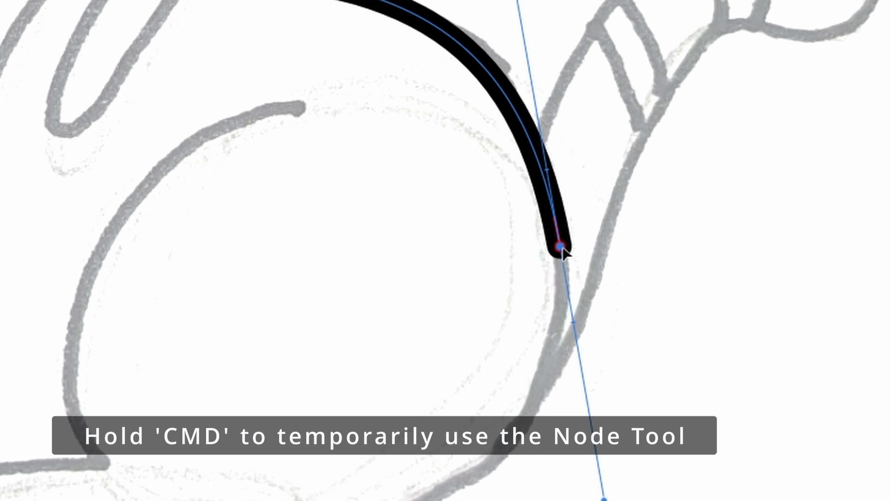
{"action": "left_click_drag", "start_coordinate": [561, 249], "coordinate": [558, 228]}
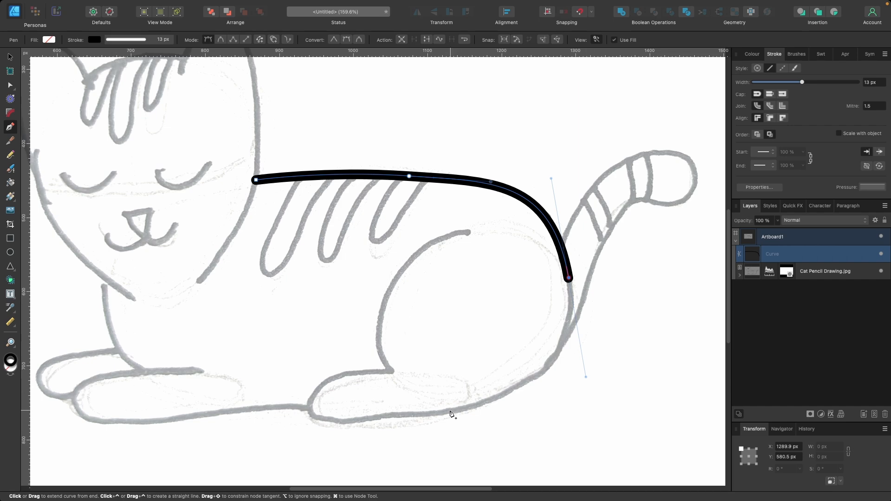
Extend the body path around the rump, along the underside and around the hind paw to its inner corner, aligning the underside node with the sketch.
{"action": "left_click_drag", "start_coordinate": [450, 412], "coordinate": [397, 421]}
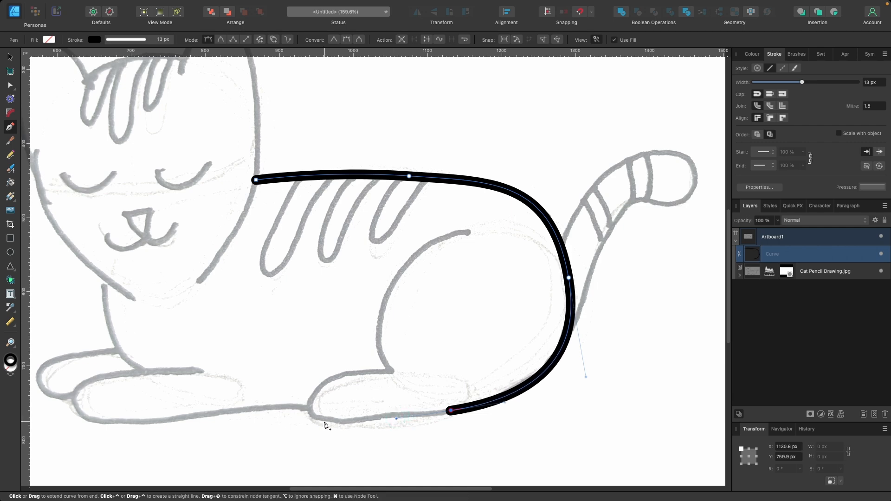
{"action": "left_click_drag", "start_coordinate": [341, 424], "coordinate": [311, 424]}
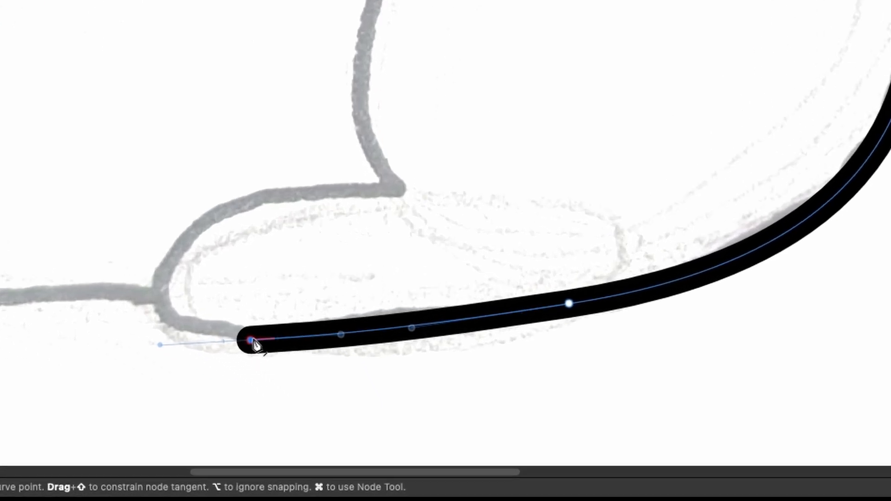
{"action": "key", "text": "super"}
{"action": "left_click_drag", "start_coordinate": [254, 342], "coordinate": [254, 334]}
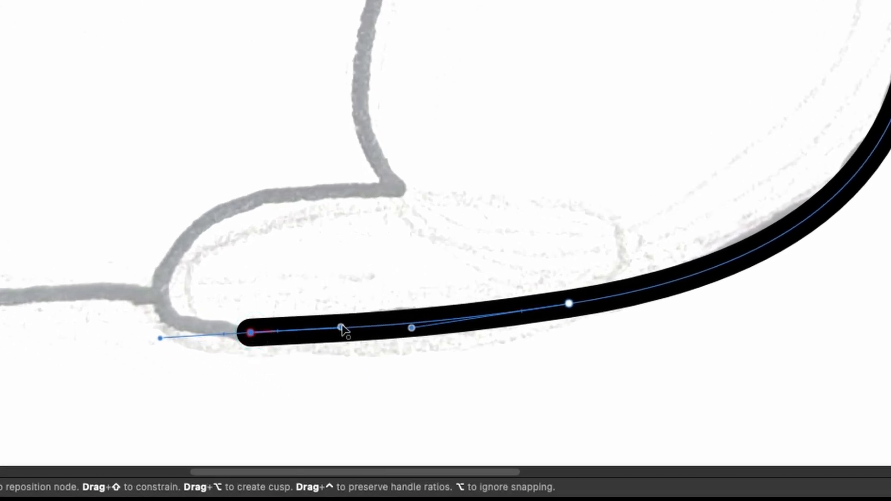
{"action": "mouse_move", "coordinate": [341, 327]}
{"action": "left_mouse_down"}
{"action": "mouse_move", "coordinate": [322, 394]}
{"action": "mouse_move", "coordinate": [349, 302]}
{"action": "mouse_move", "coordinate": [342, 388]}
{"action": "mouse_move", "coordinate": [334, 331]}
{"action": "left_mouse_up"}
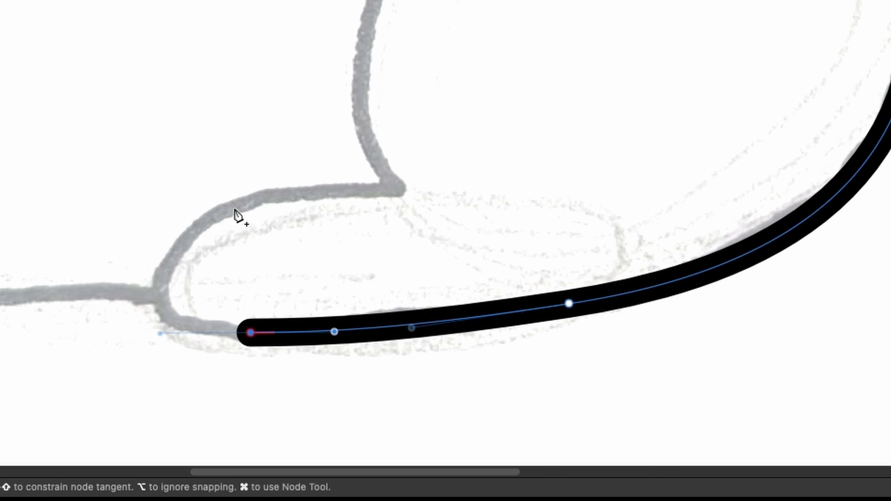
{"action": "left_click_drag", "start_coordinate": [223, 212], "coordinate": [308, 190]}
{"action": "left_click", "coordinate": [395, 189]}
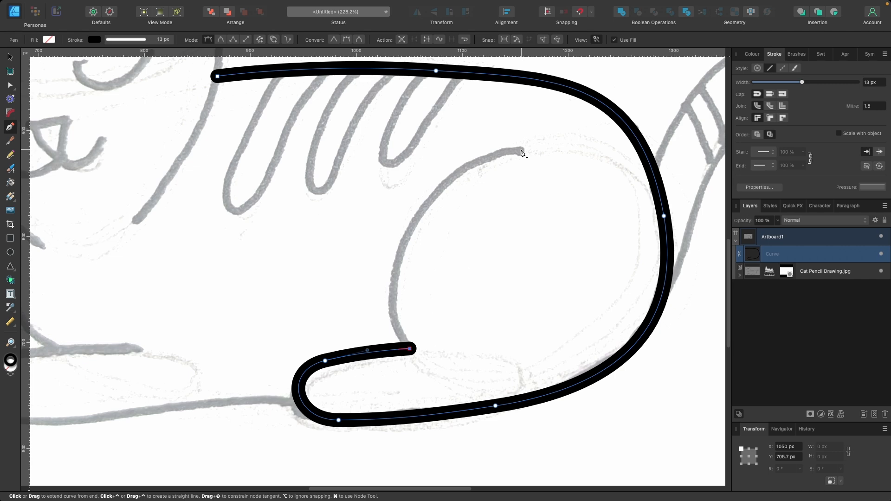
Trace the thigh arc from the hind paw's corner, reshape it with its curve handle to follow the sketch, and end the path.
{"action": "left_click_drag", "start_coordinate": [521, 150], "coordinate": [657, 107]}
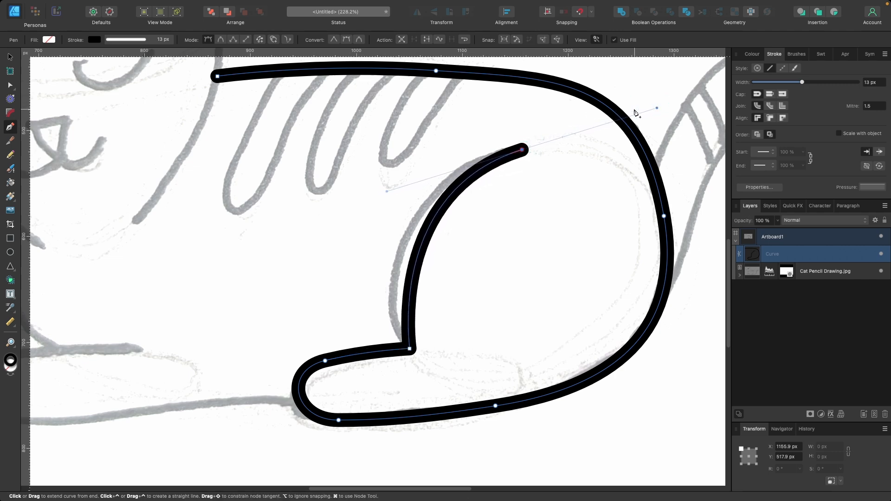
{"action": "key", "text": "super"}
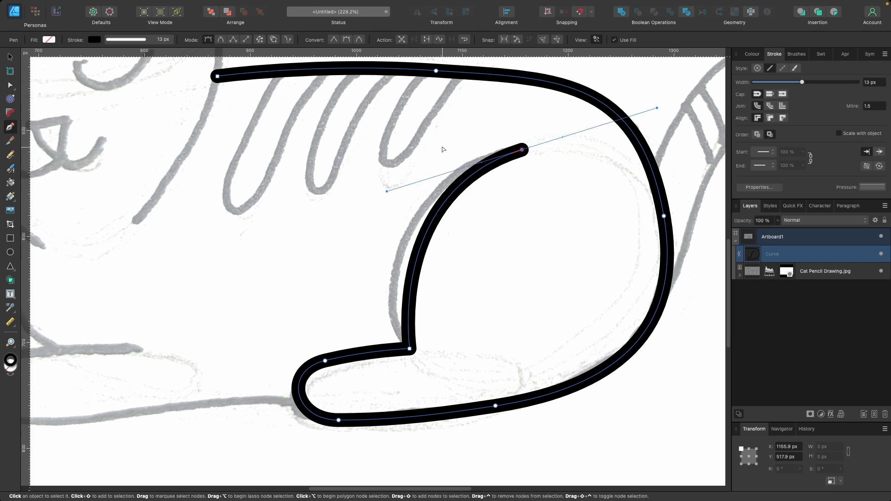
{"action": "left_click_drag", "start_coordinate": [388, 193], "coordinate": [335, 201]}
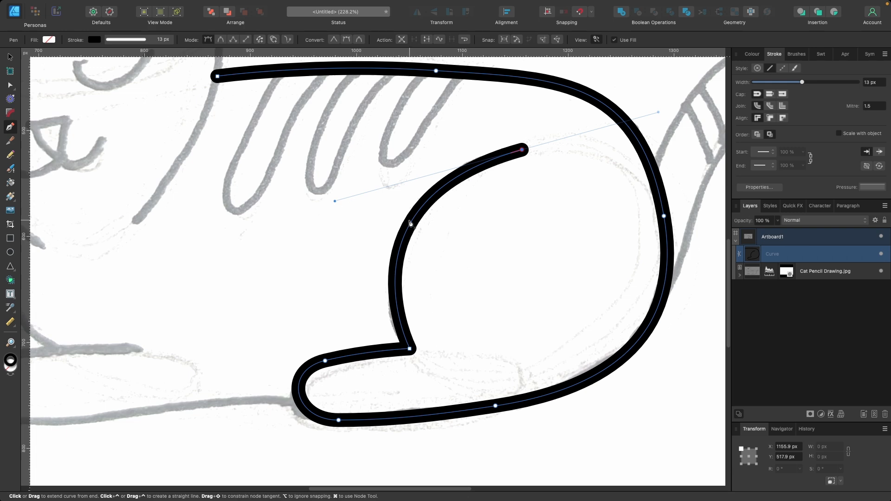
{"action": "scroll", "coordinate": [412, 223], "scroll_direction": "down", "scroll_amount": 3}
{"action": "scroll", "coordinate": [410, 224], "scroll_direction": "up", "scroll_amount": 1}
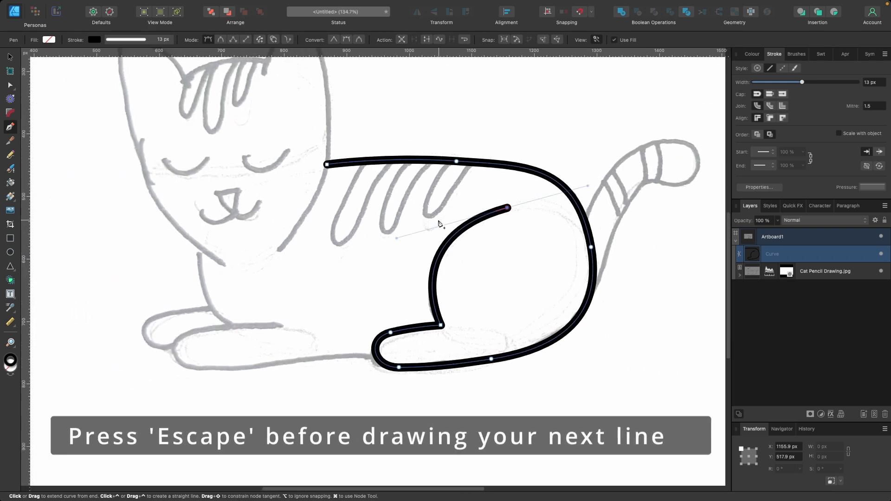
{"action": "key", "text": "Escape"}
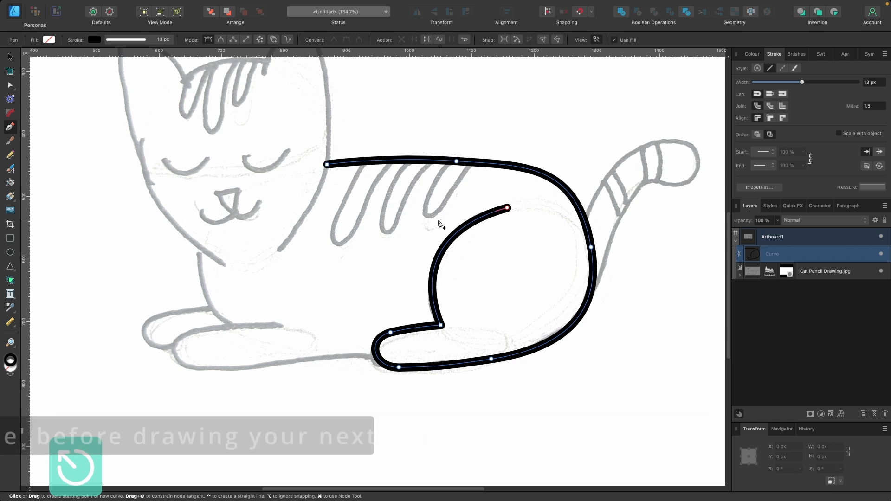
Trace the tail outline as a new curved Pen path from the rump around the rounded tip and back down to the body.
{"action": "scroll", "coordinate": [440, 225], "scroll_direction": "right", "scroll_amount": 4}
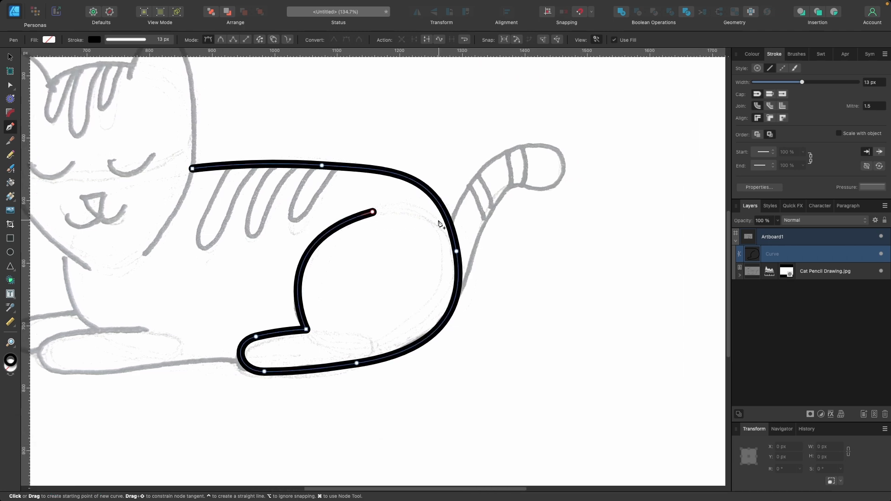
{"action": "scroll", "coordinate": [440, 225], "scroll_direction": "up", "scroll_amount": 1}
{"action": "scroll", "coordinate": [440, 224], "scroll_direction": "up", "scroll_amount": 3}
{"action": "scroll", "coordinate": [440, 225], "scroll_direction": "down", "scroll_amount": 2}
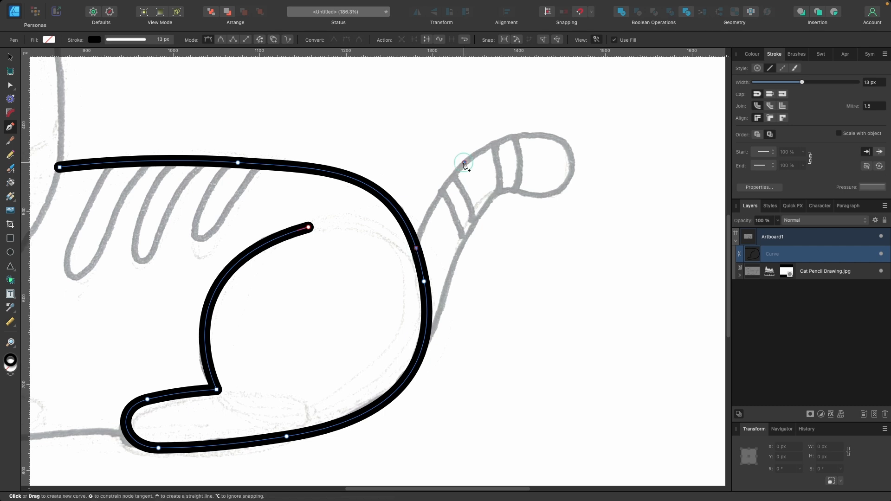
{"action": "left_click_drag", "start_coordinate": [464, 164], "coordinate": [499, 136]}
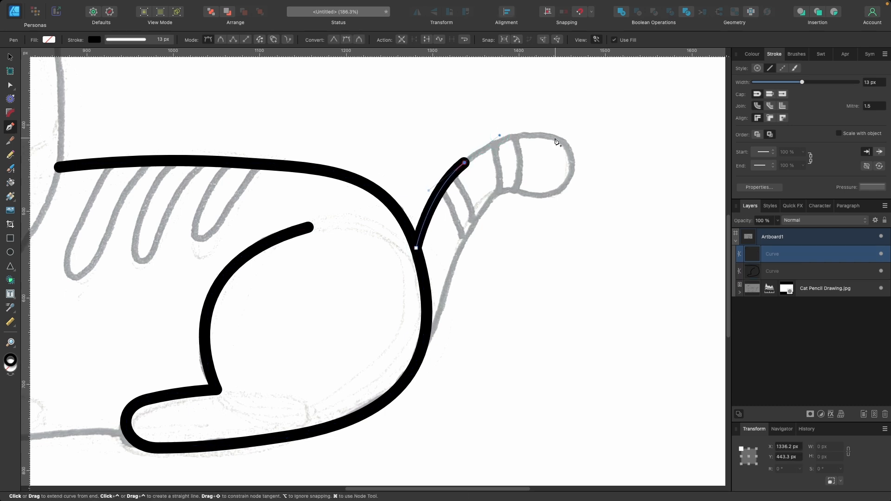
{"action": "left_click_drag", "start_coordinate": [557, 139], "coordinate": [582, 147]}
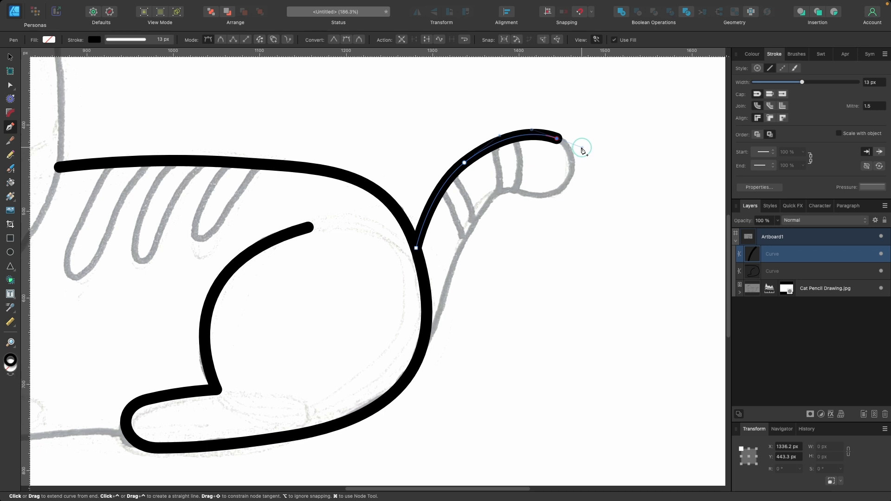
{"action": "left_click_drag", "start_coordinate": [563, 186], "coordinate": [499, 187]}
{"action": "left_click_drag", "start_coordinate": [471, 228], "coordinate": [461, 253]}
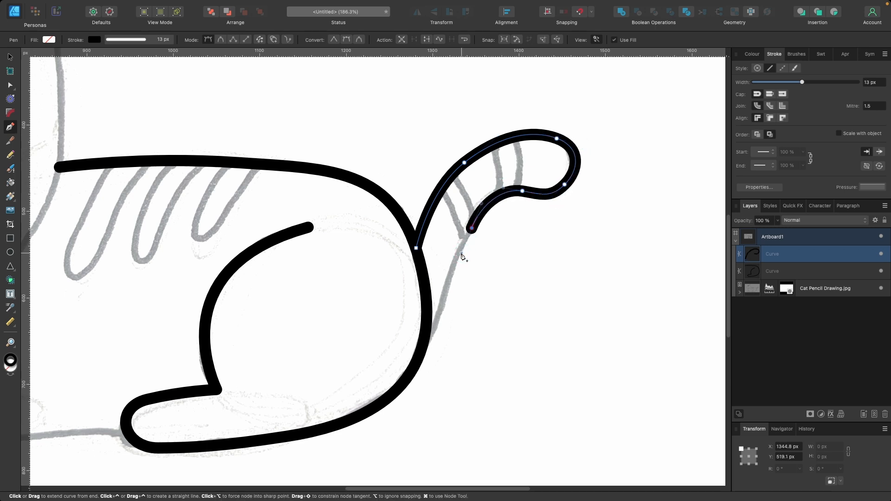
{"action": "left_click_drag", "start_coordinate": [422, 346], "coordinate": [407, 389]}
Refine the tail's lower edge by shifting its node to about X 1340.7 px and adjusting the curve handle near the base, and end the path.
{"action": "scroll", "coordinate": [488, 231], "scroll_direction": "up", "scroll_amount": 5}
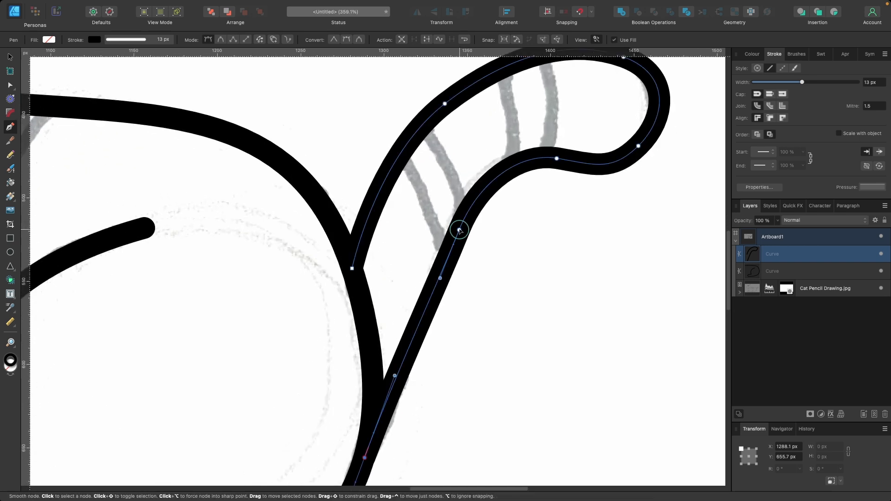
{"action": "left_click_drag", "start_coordinate": [459, 230], "coordinate": [453, 230]}
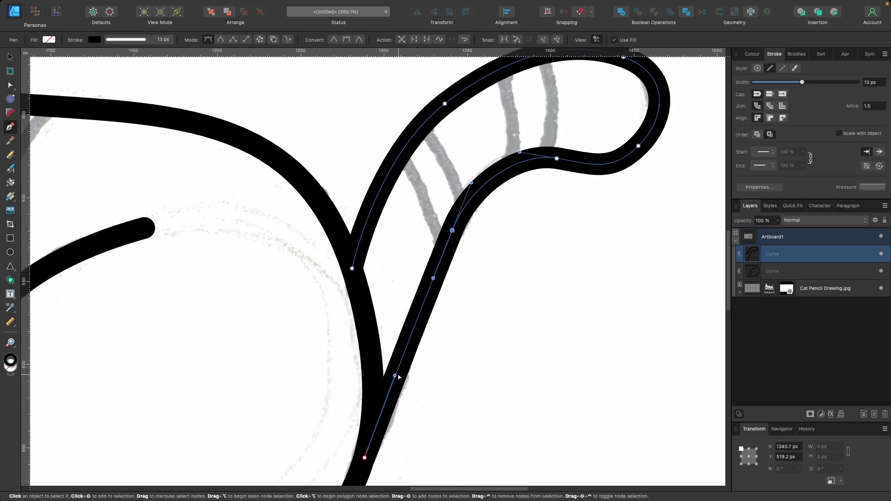
{"action": "left_click_drag", "start_coordinate": [394, 375], "coordinate": [390, 375]}
{"action": "scroll", "coordinate": [532, 195], "scroll_direction": "down", "scroll_amount": 5}
{"action": "scroll", "coordinate": [532, 196], "scroll_direction": "left", "scroll_amount": 3}
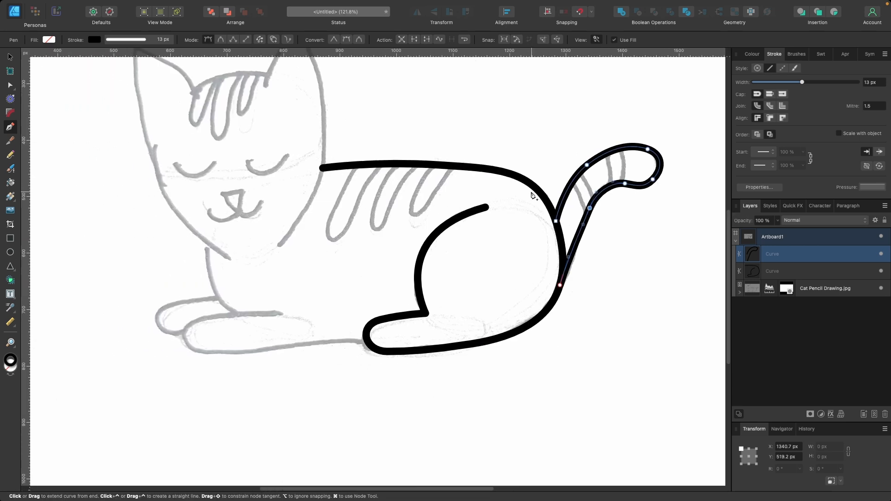
{"action": "key", "text": "Escape"}
Trace the belly line and nearer front paw as a new path from the hind paw around the toes to the paw's upper edge.
{"action": "scroll", "coordinate": [532, 195], "scroll_direction": "left", "scroll_amount": 4}
{"action": "scroll", "coordinate": [401, 328], "scroll_direction": "up", "scroll_amount": 3}
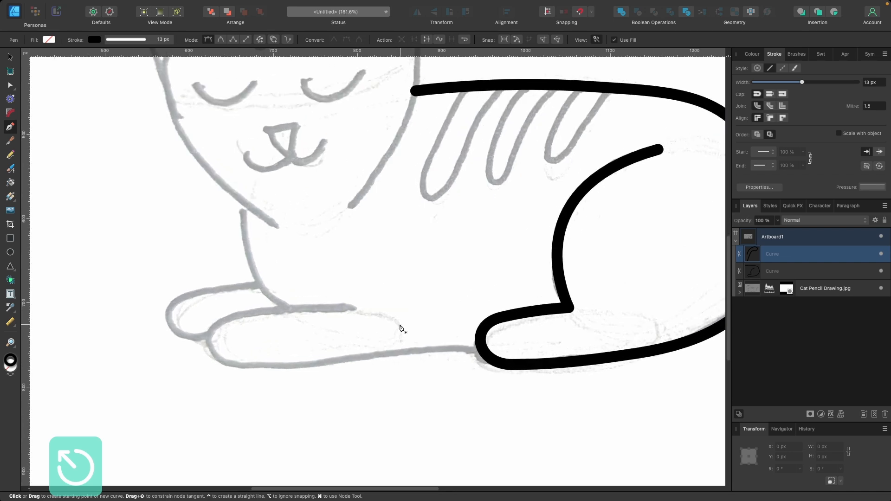
{"action": "scroll", "coordinate": [400, 326], "scroll_direction": "left", "scroll_amount": 3}
{"action": "scroll", "coordinate": [487, 334], "scroll_direction": "right", "scroll_amount": 1}
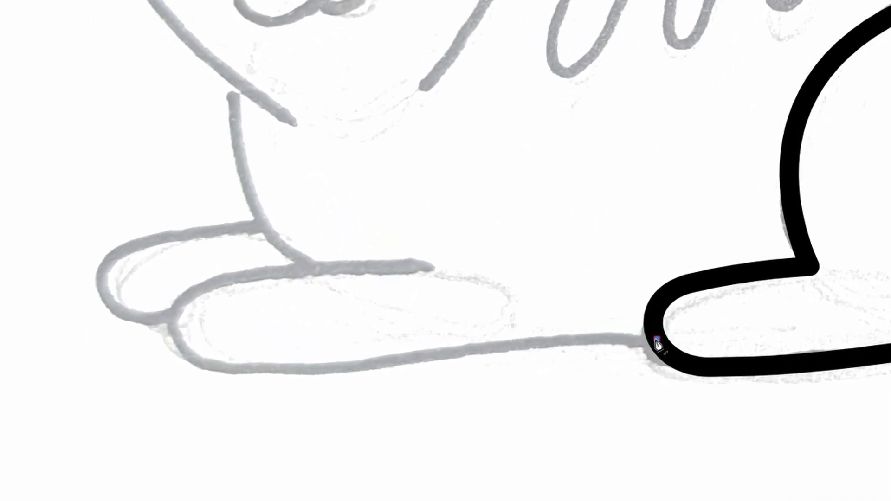
{"action": "left_click", "coordinate": [478, 347]}
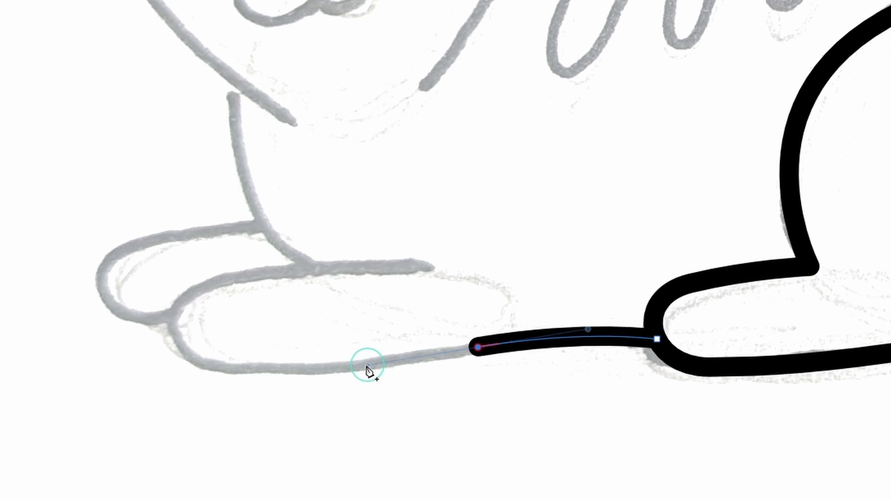
{"action": "left_click_drag", "start_coordinate": [366, 367], "coordinate": [380, 364]}
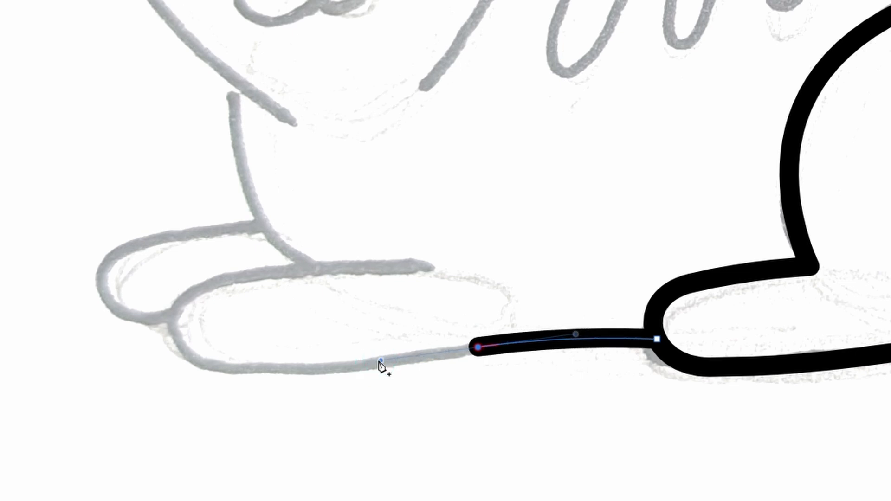
{"action": "left_click_drag", "start_coordinate": [259, 365], "coordinate": [210, 368]}
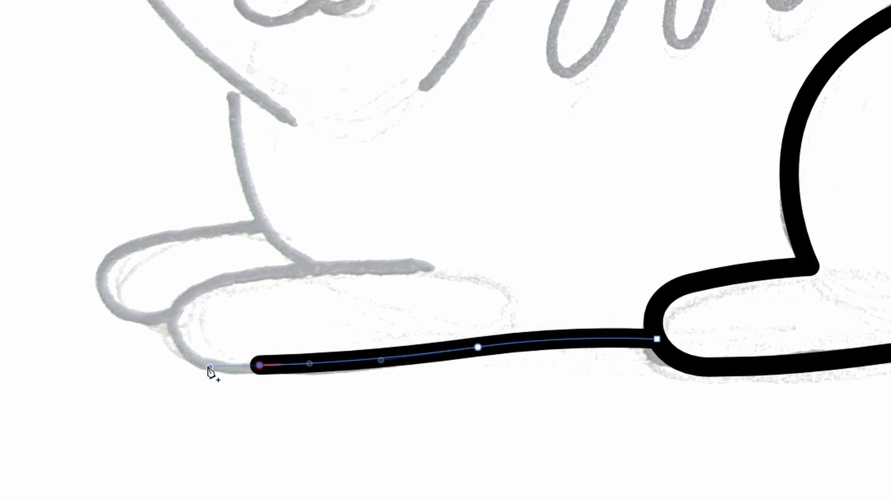
{"action": "left_click_drag", "start_coordinate": [177, 328], "coordinate": [176, 295]}
{"action": "left_click_drag", "start_coordinate": [417, 263], "coordinate": [548, 265]}
Adjust the curve handles along the upper edge of the nearer front paw to fit the sketch, and end the path.
{"action": "scroll", "coordinate": [218, 328], "scroll_direction": "up", "scroll_amount": 2}
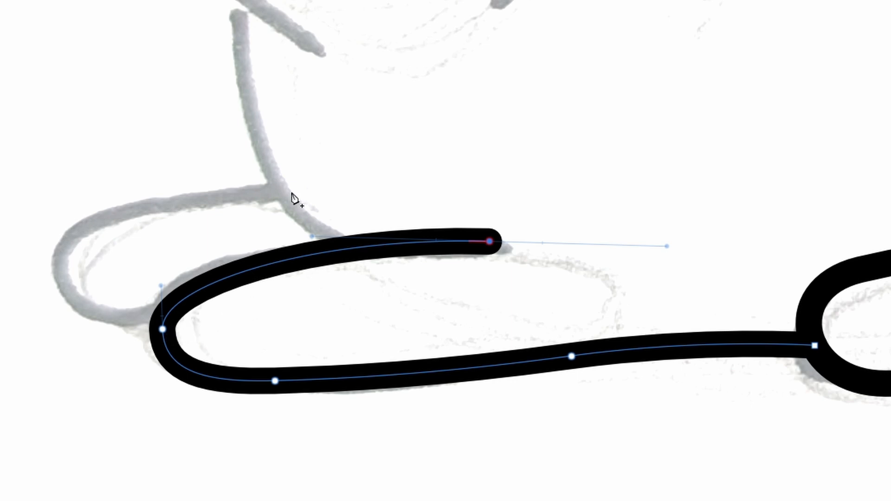
{"action": "key", "text": "a"}
{"action": "left_click_drag", "start_coordinate": [310, 236], "coordinate": [169, 253]}
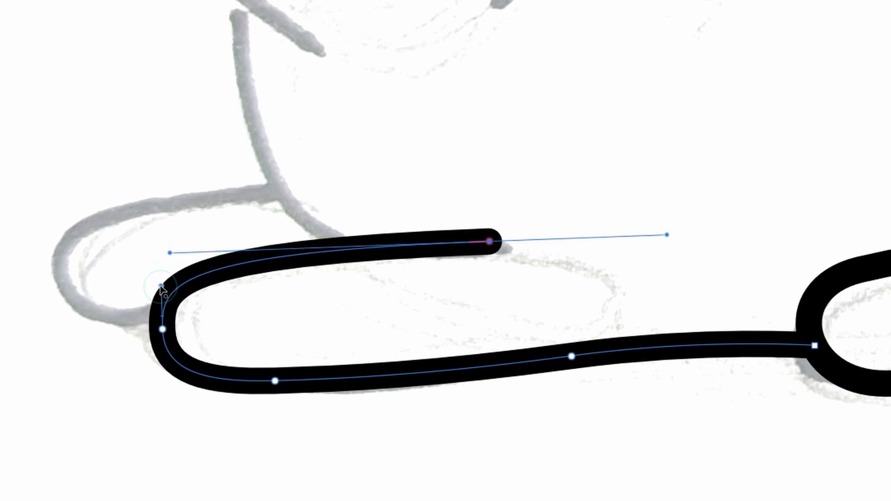
{"action": "mouse_move", "coordinate": [161, 286]}
{"action": "left_mouse_down"}
{"action": "mouse_move", "coordinate": [142, 292]}
{"action": "mouse_move", "coordinate": [171, 289]}
{"action": "mouse_move", "coordinate": [160, 297]}
{"action": "left_mouse_up"}
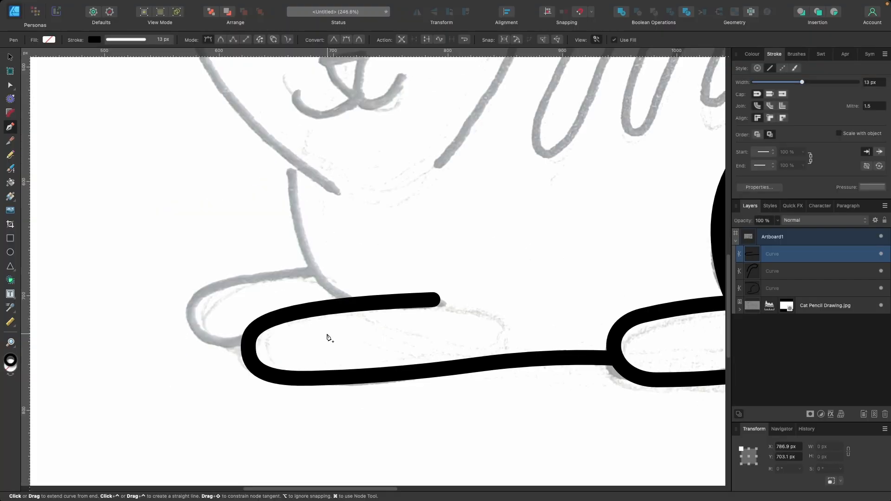
{"action": "key", "text": "Escape"}
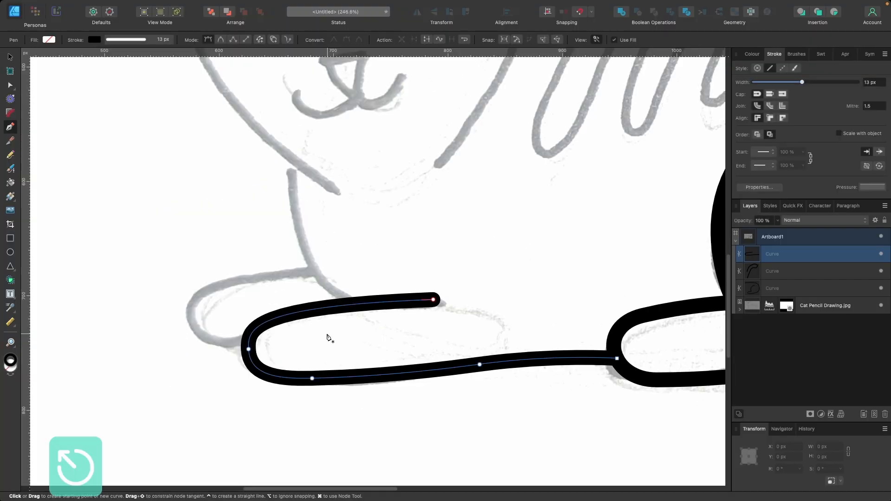
Trace the farther front paw as a new curved path from the nearer paw around its toes to the chest line.
{"action": "left_click", "coordinate": [249, 348]}
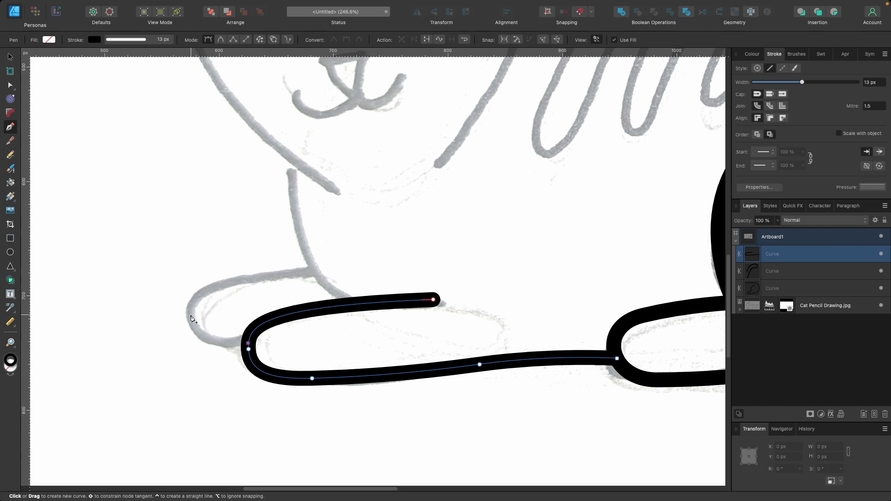
{"action": "left_click_drag", "start_coordinate": [191, 316], "coordinate": [187, 278]}
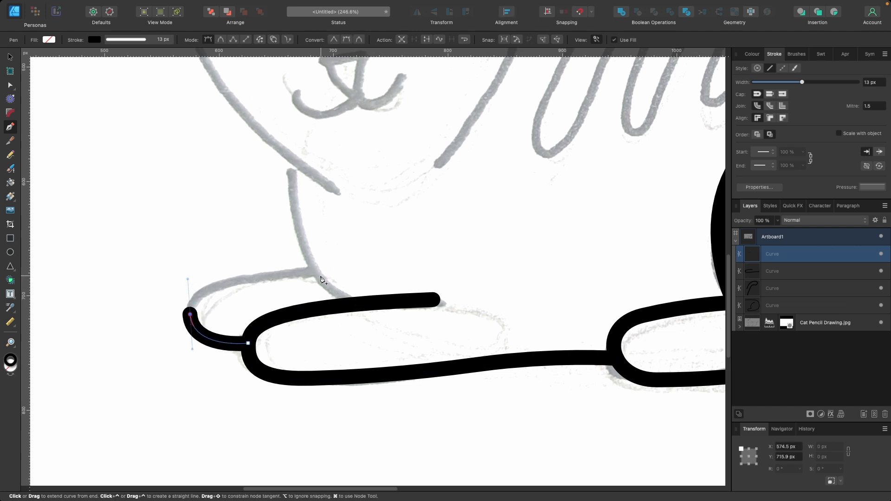
{"action": "left_click_drag", "start_coordinate": [314, 270], "coordinate": [371, 271]}
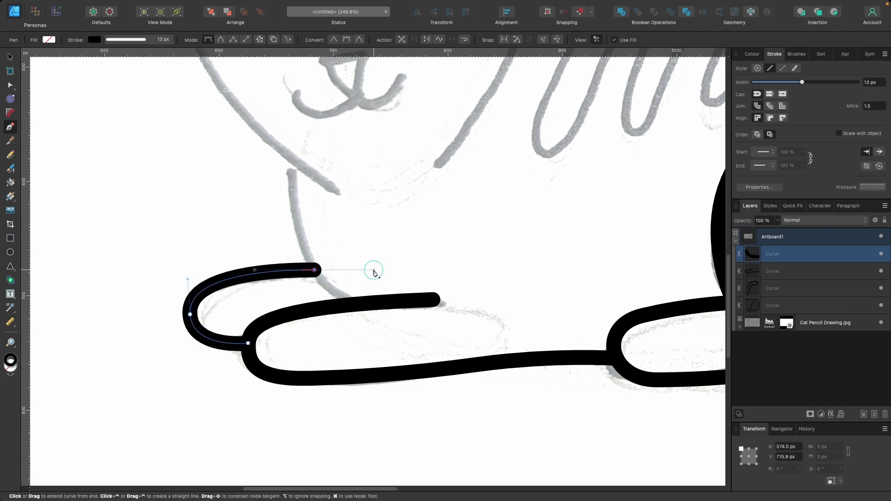
{"action": "scroll", "coordinate": [372, 270], "scroll_direction": "down", "scroll_amount": 5}
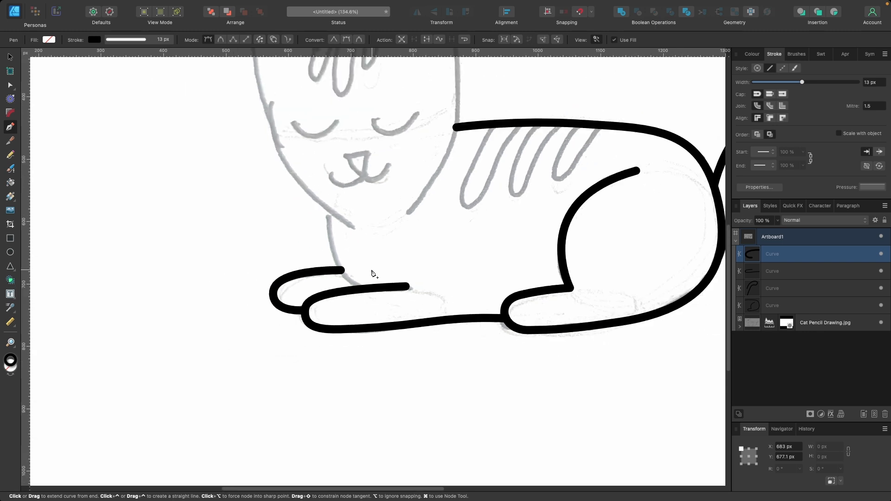
Trace the chest line as a new curved path from the front paws up to the jaw line, and end the path.
{"action": "scroll", "coordinate": [372, 270], "scroll_direction": "up", "scroll_amount": 4}
{"action": "key", "text": "Escape"}
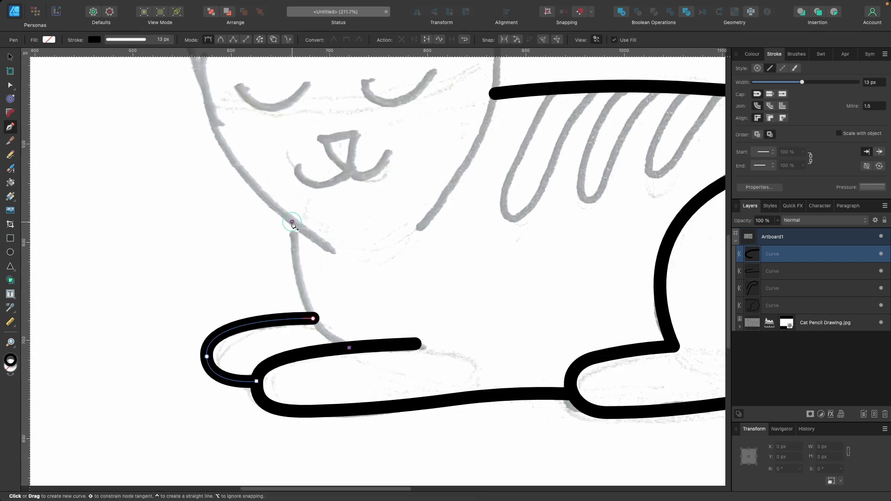
{"action": "left_click_drag", "start_coordinate": [291, 222], "coordinate": [293, 124]}
{"action": "scroll", "coordinate": [321, 232], "scroll_direction": "down", "scroll_amount": 3}
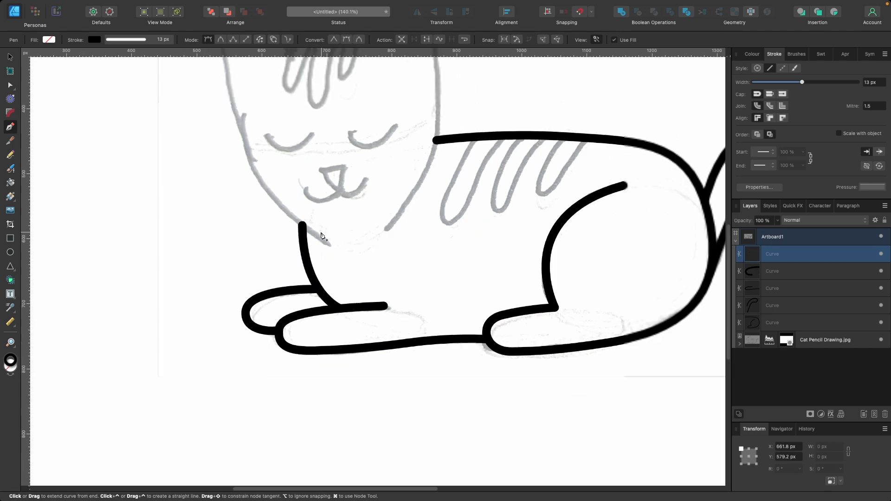
{"action": "scroll", "coordinate": [322, 235], "scroll_direction": "down", "scroll_amount": 2}
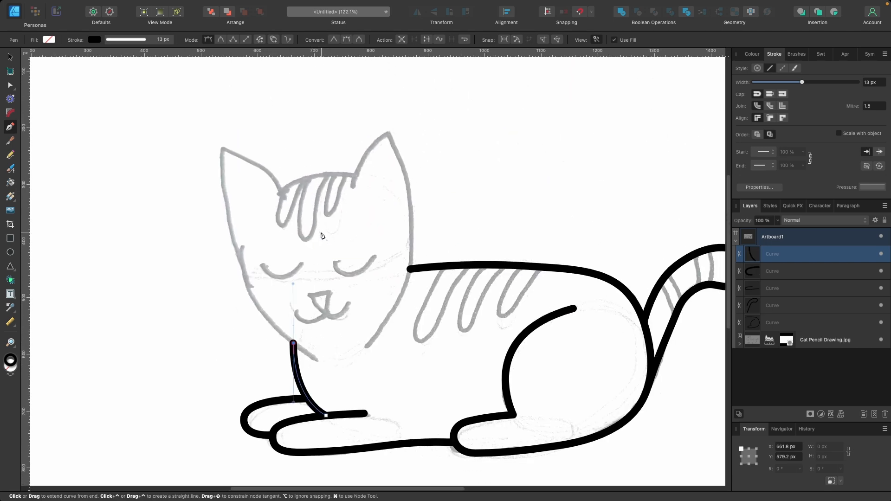
{"action": "key", "text": "Escape"}
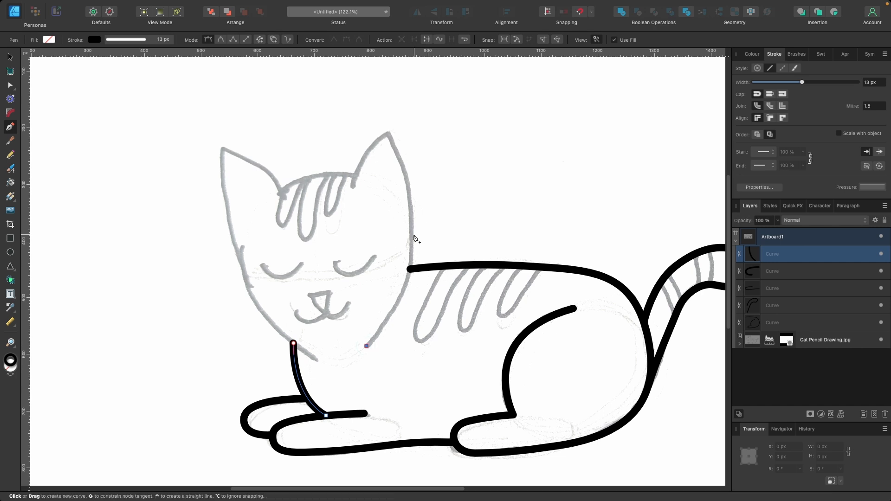
Trace the body-side cheek and ear as one path from the chin over the pointed ear tip to the ear's inner base.
{"action": "left_click_drag", "start_coordinate": [413, 239], "coordinate": [412, 170]}
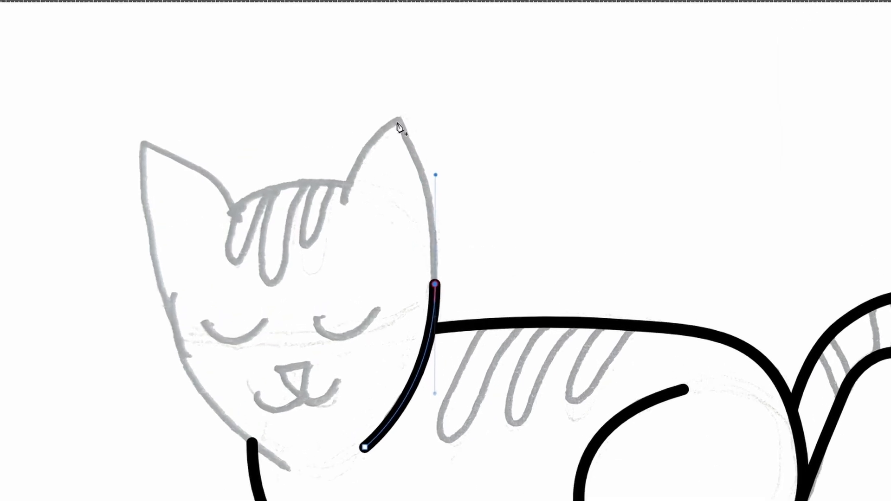
{"action": "left_click", "coordinate": [398, 122]}
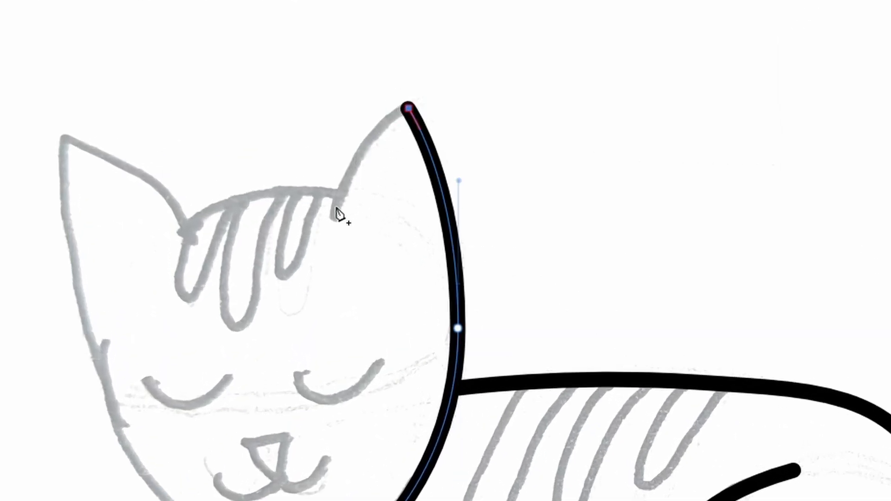
{"action": "left_click_drag", "start_coordinate": [335, 215], "coordinate": [325, 297]}
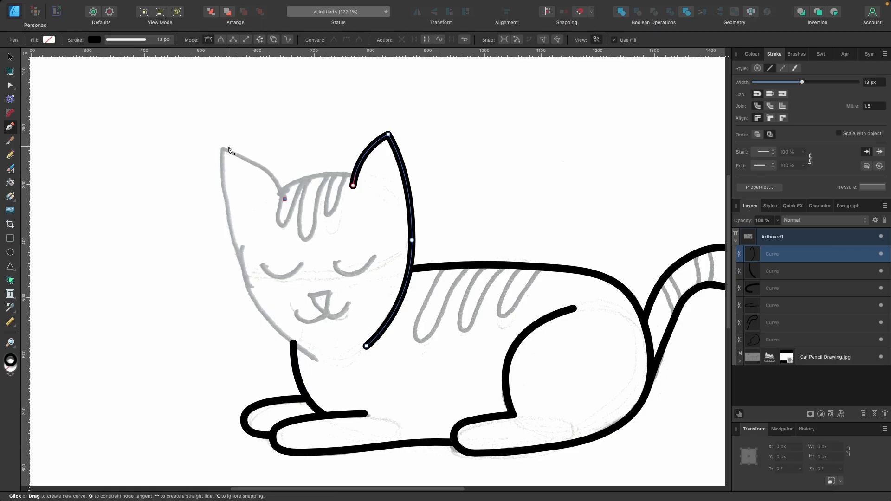
Trace the other ear and cheek as a new path from the inner ear base to the chin, with a sharp corner at the ear tip.
{"action": "left_click_drag", "start_coordinate": [232, 149], "coordinate": [188, 137]}
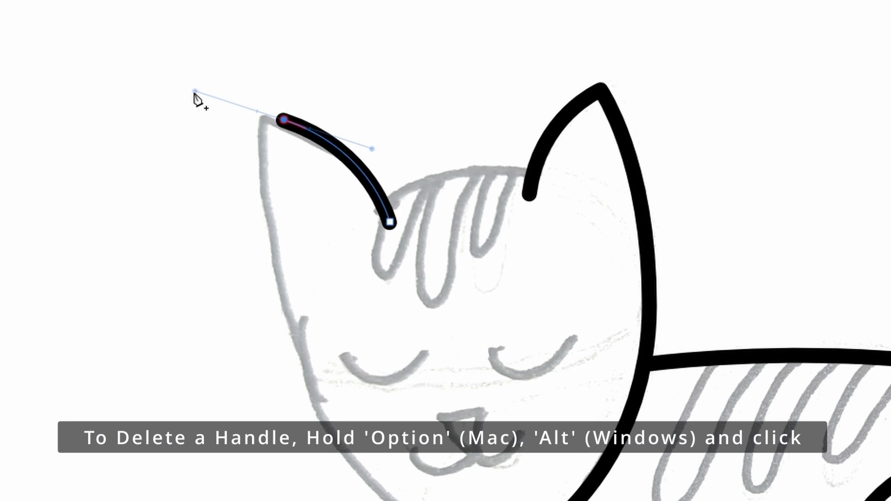
{"action": "left_click", "coordinate": [195, 93], "text": "alt"}
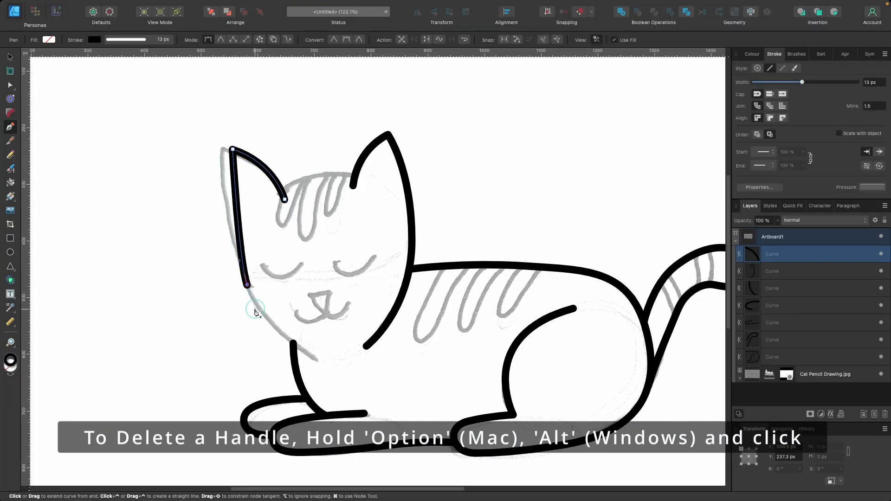
{"action": "left_click_drag", "start_coordinate": [312, 399], "coordinate": [373, 500]}
{"action": "left_click_drag", "start_coordinate": [277, 356], "coordinate": [282, 361]}
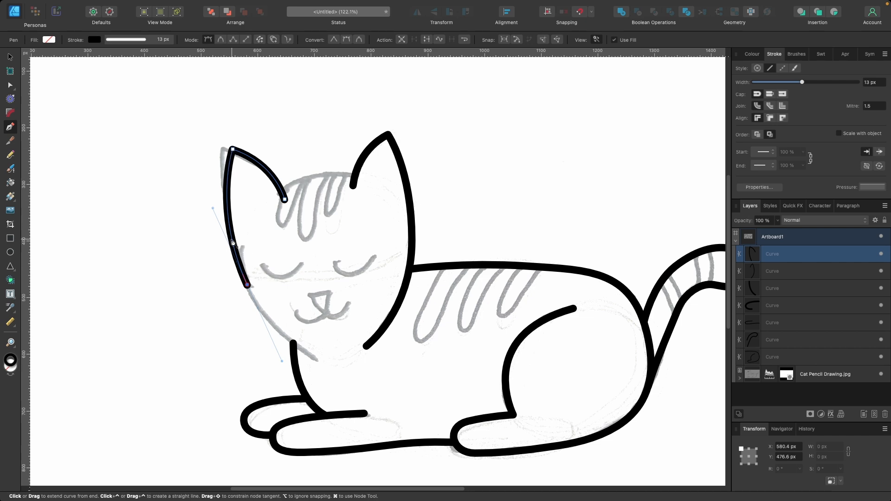
{"action": "left_click", "coordinate": [315, 359]}
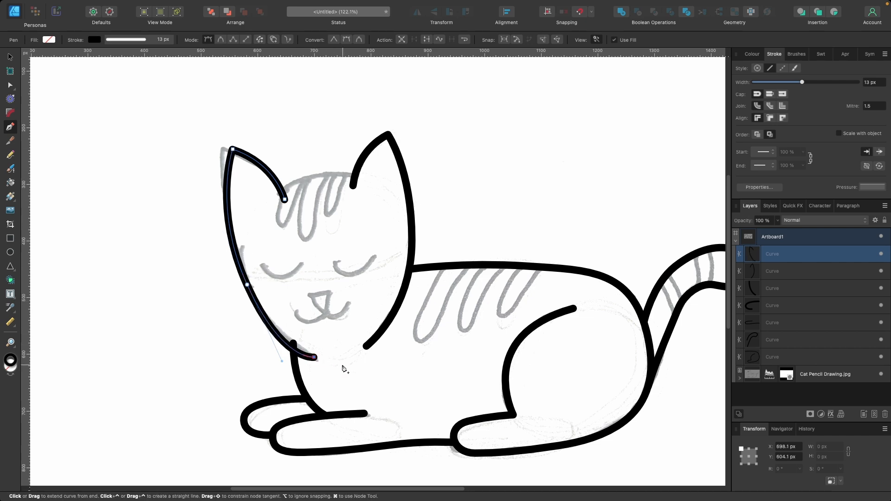
Refine the far cheek line's chin end by moving its node to about X 709.3 px, Y 592.5 px and adjusting the cheek's curve handle.
{"action": "scroll", "coordinate": [326, 364], "scroll_direction": "up", "scroll_amount": 4}
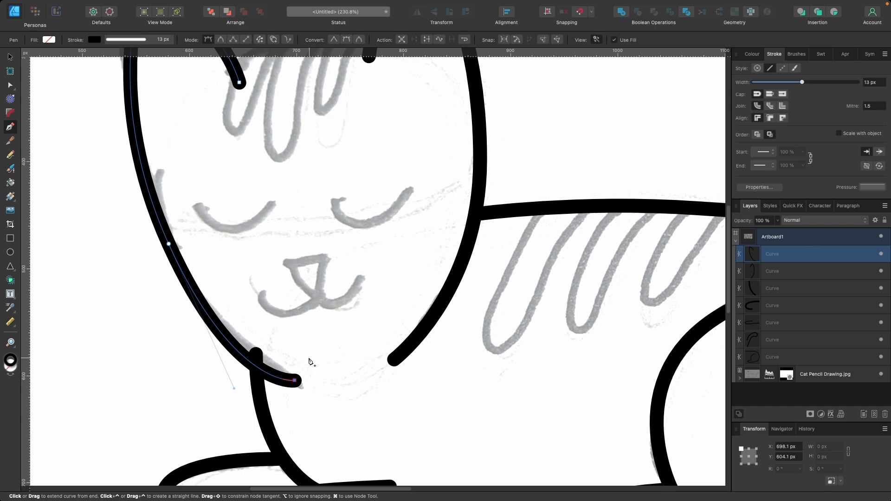
{"action": "key", "text": "super"}
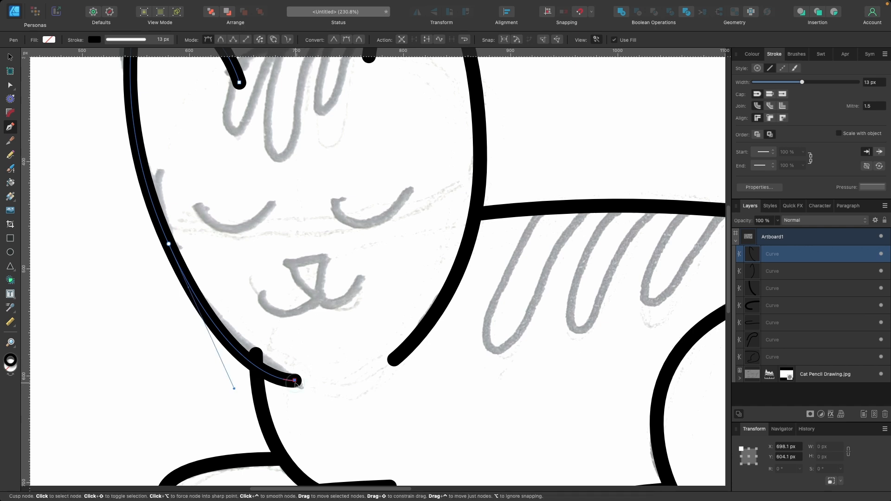
{"action": "mouse_move", "coordinate": [294, 380]}
{"action": "left_mouse_down"}
{"action": "mouse_move", "coordinate": [305, 363]}
{"action": "mouse_move", "coordinate": [309, 373]}
{"action": "left_mouse_up"}
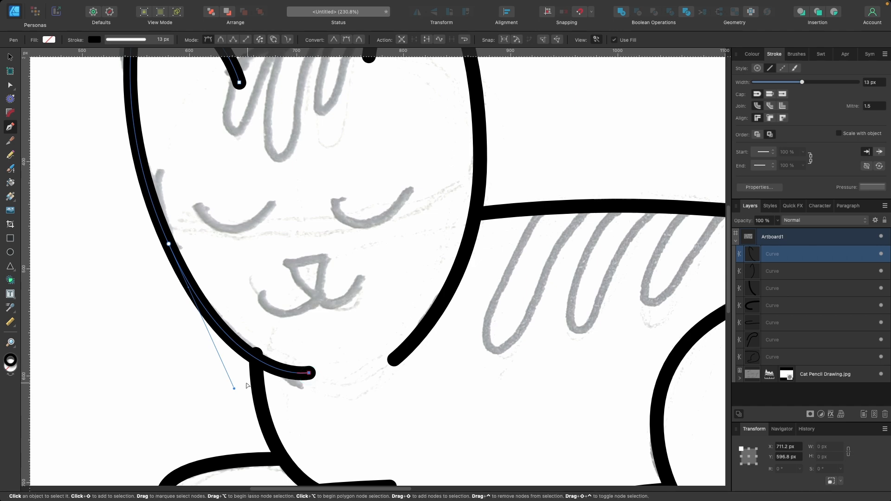
{"action": "mouse_move", "coordinate": [234, 388]}
{"action": "left_mouse_down"}
{"action": "mouse_move", "coordinate": [218, 356]}
{"action": "mouse_move", "coordinate": [225, 381]}
{"action": "left_mouse_up"}
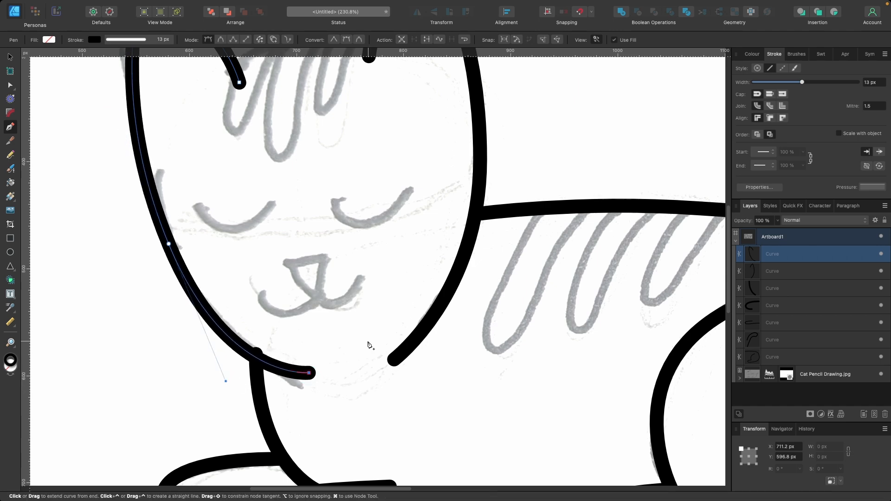
{"action": "left_click_drag", "start_coordinate": [309, 373], "coordinate": [307, 368]}
{"action": "scroll", "coordinate": [411, 349], "scroll_direction": "up", "scroll_amount": 2}
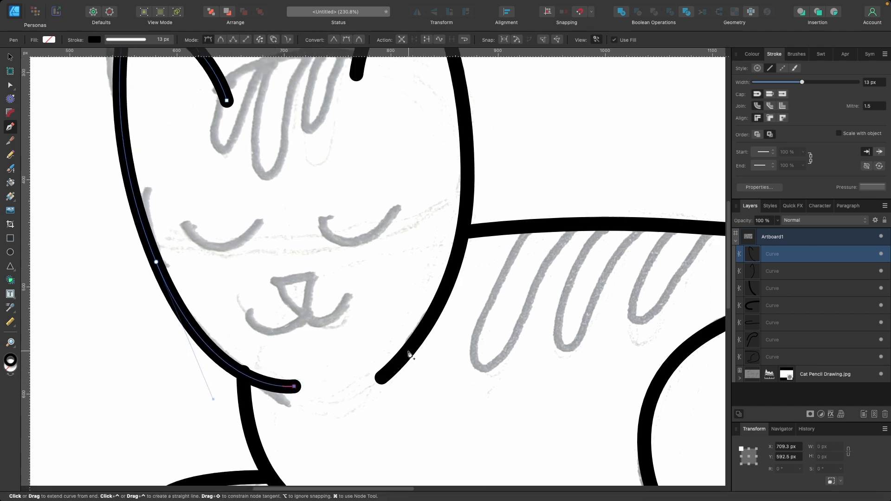
{"action": "scroll", "coordinate": [409, 352], "scroll_direction": "down", "scroll_amount": 3}
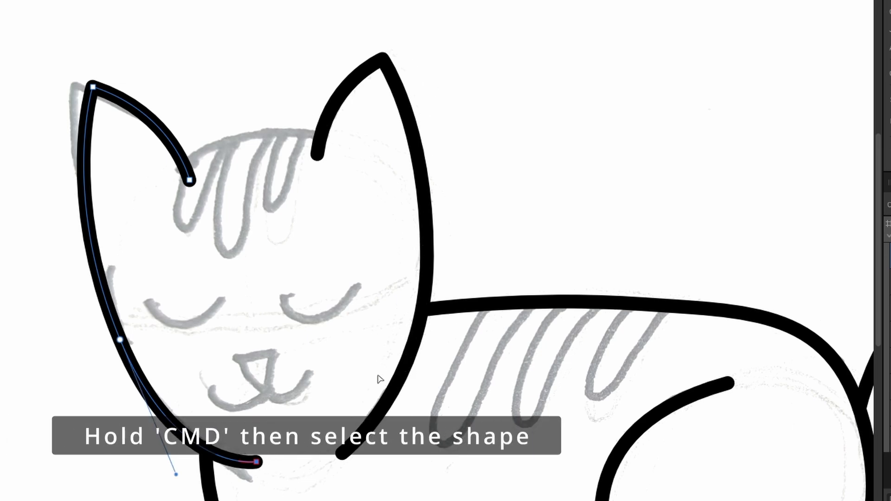
Select the body-side cheek curve, move its chin node to about X 797 px, Y 561.1 px and adjust the cheek's curve handle.
{"action": "left_click", "coordinate": [380, 409], "text": "super"}
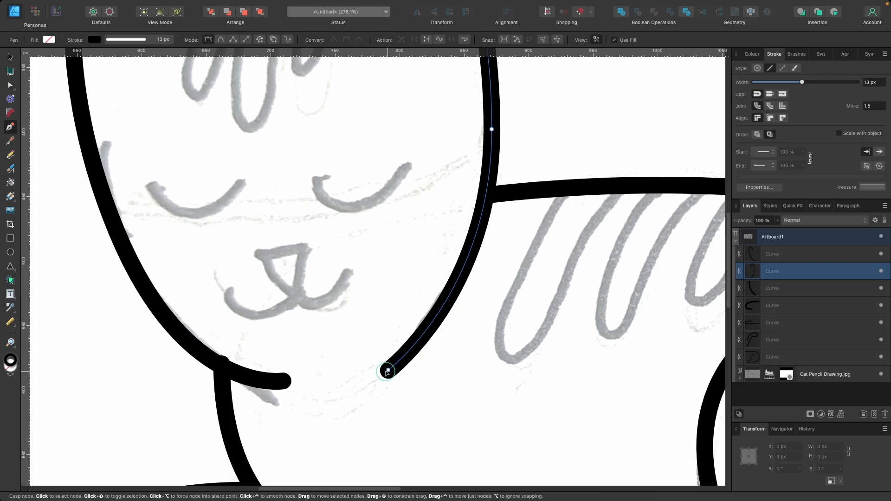
{"action": "left_click_drag", "start_coordinate": [387, 371], "coordinate": [368, 363]}
{"action": "left_click_drag", "start_coordinate": [491, 292], "coordinate": [495, 328]}
{"action": "left_click_drag", "start_coordinate": [368, 362], "coordinate": [396, 340]}
{"action": "left_click_drag", "start_coordinate": [495, 322], "coordinate": [494, 294]}
{"action": "scroll", "coordinate": [463, 348], "scroll_direction": "down", "scroll_amount": 5}
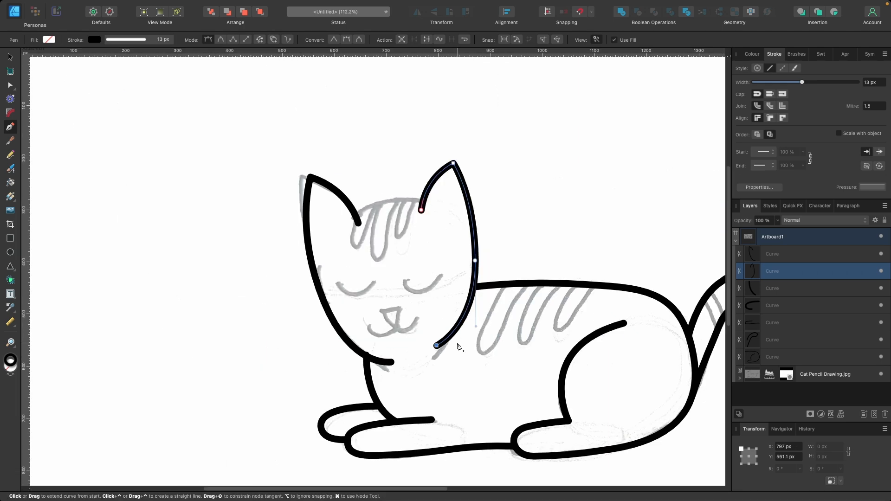
Trace the top of the head as a new curved path between the inner bases of the two ears, and end the path.
{"action": "scroll", "coordinate": [460, 347], "scroll_direction": "up", "scroll_amount": 3}
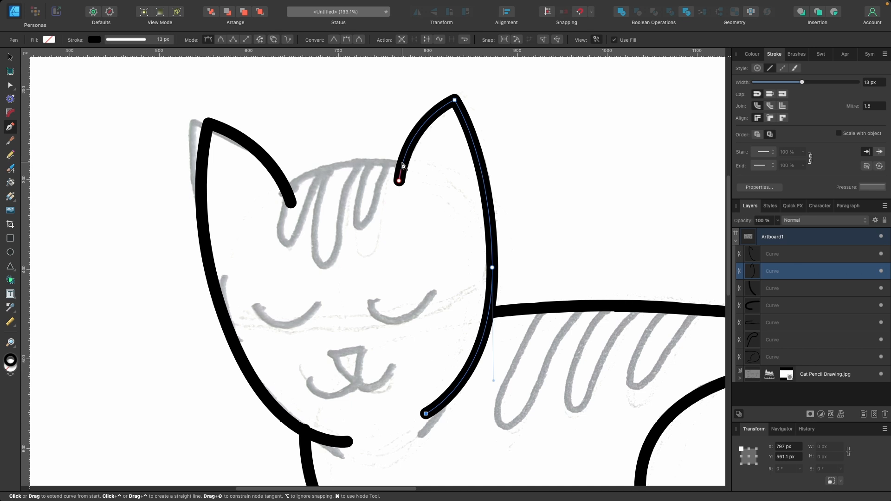
{"action": "key", "text": "Escape"}
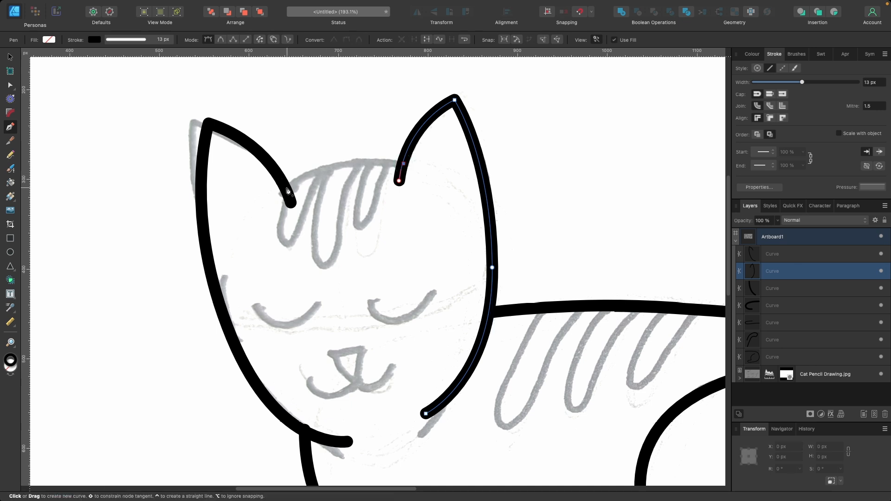
{"action": "left_click_drag", "start_coordinate": [287, 188], "coordinate": [233, 228]}
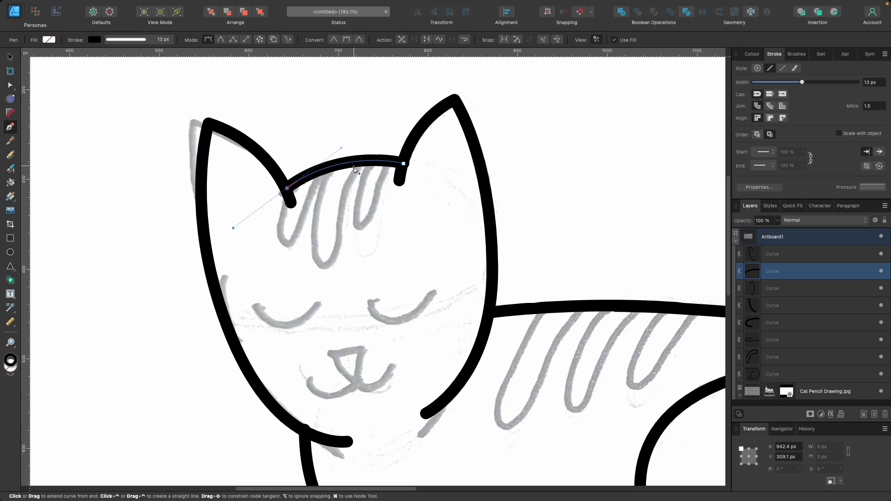
{"action": "key", "text": "Escape"}
{"action": "scroll", "coordinate": [459, 230], "scroll_direction": "down", "scroll_amount": 5}
{"action": "scroll", "coordinate": [459, 230], "scroll_direction": "right", "scroll_amount": 5}
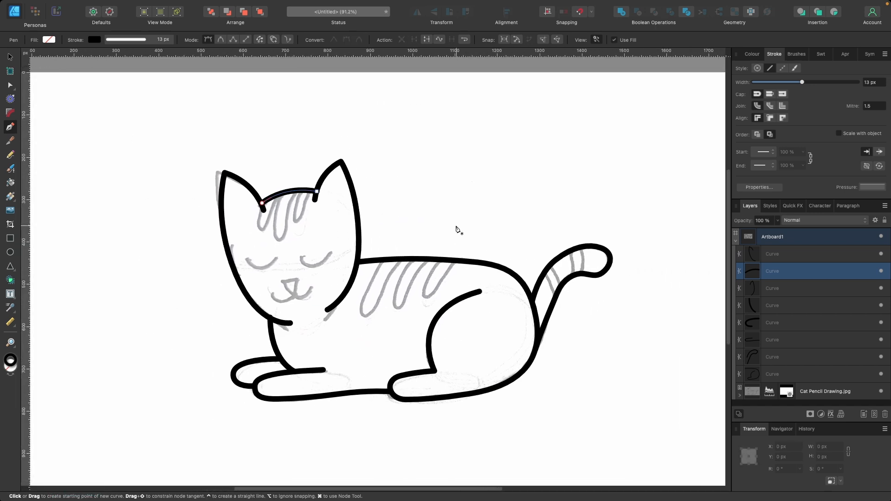
Draw the closed eye nearer the body as a two-node path and bend its segment downward, about 70.2 by 21.4 px.
{"action": "scroll", "coordinate": [295, 257], "scroll_direction": "up", "scroll_amount": 6}
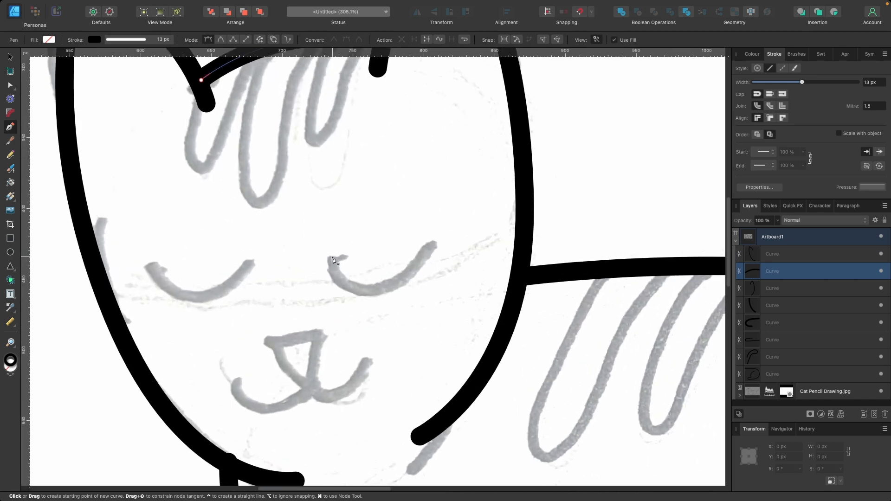
{"action": "left_click", "coordinate": [332, 258]}
{"action": "left_click", "coordinate": [434, 244]}
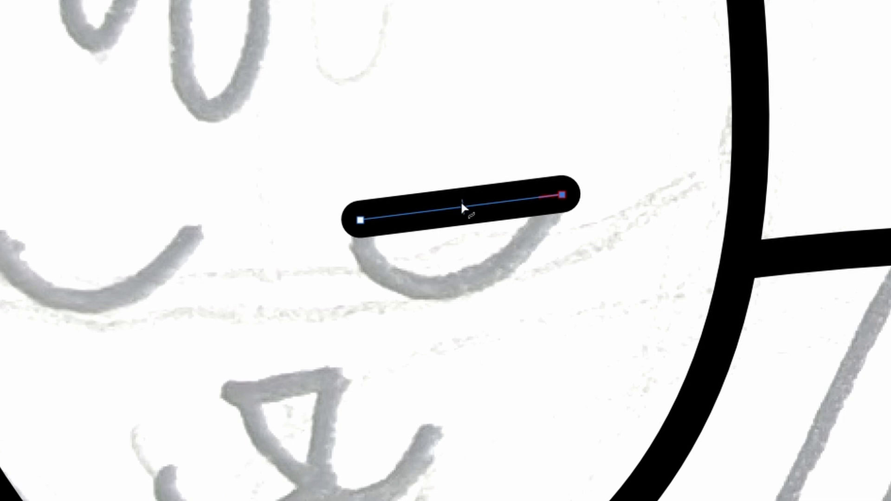
{"action": "left_click_drag", "start_coordinate": [457, 205], "coordinate": [456, 252]}
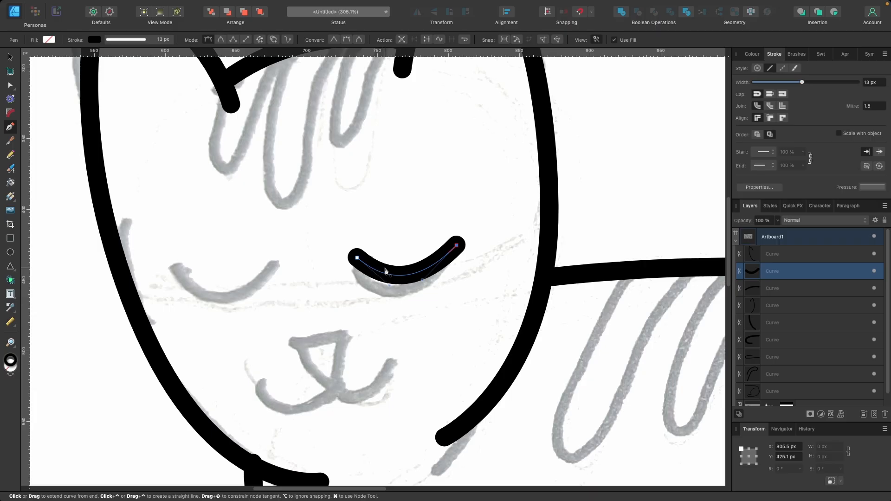
Duplicate the traced eye curve onto the sketch's other closed eye, at about X 612 px, Y 440.6 px.
{"action": "key", "text": "v"}
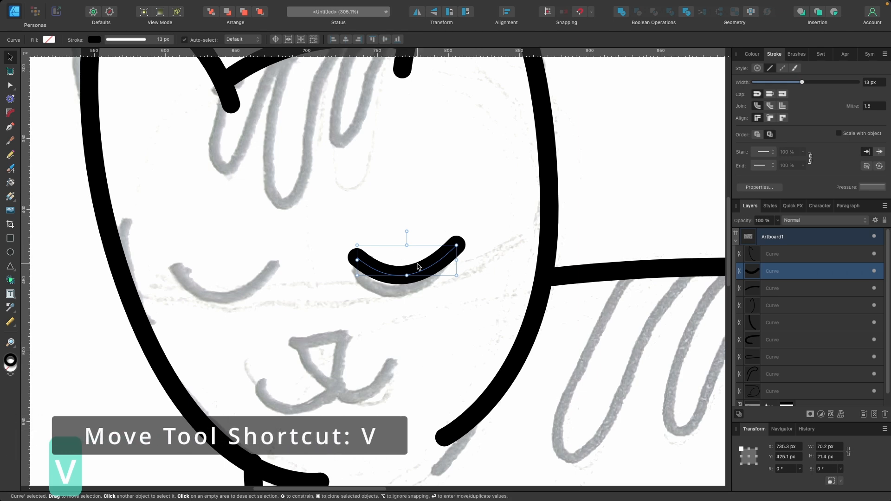
{"action": "left_click_drag", "start_coordinate": [407, 267], "coordinate": [406, 244]}
{"action": "key", "text": "super+z"}
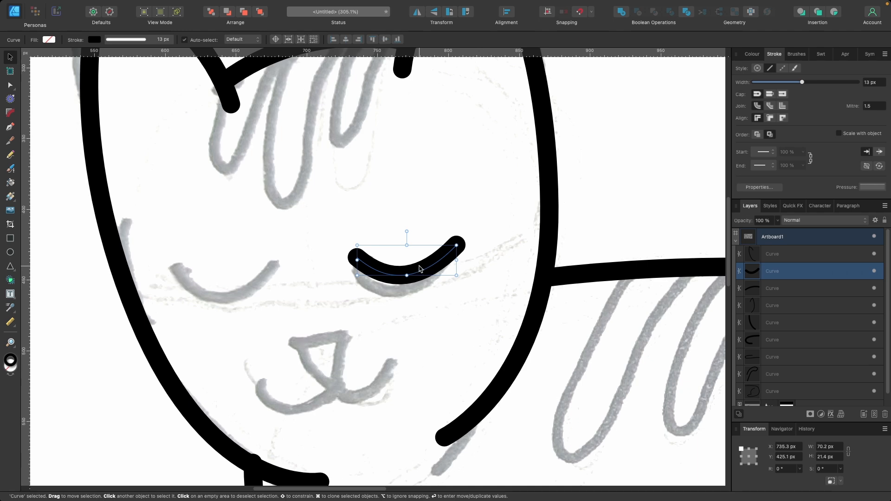
{"action": "left_click_drag", "start_coordinate": [419, 268], "coordinate": [246, 290]}
{"action": "scroll", "coordinate": [266, 292], "scroll_direction": "left", "scroll_amount": 1}
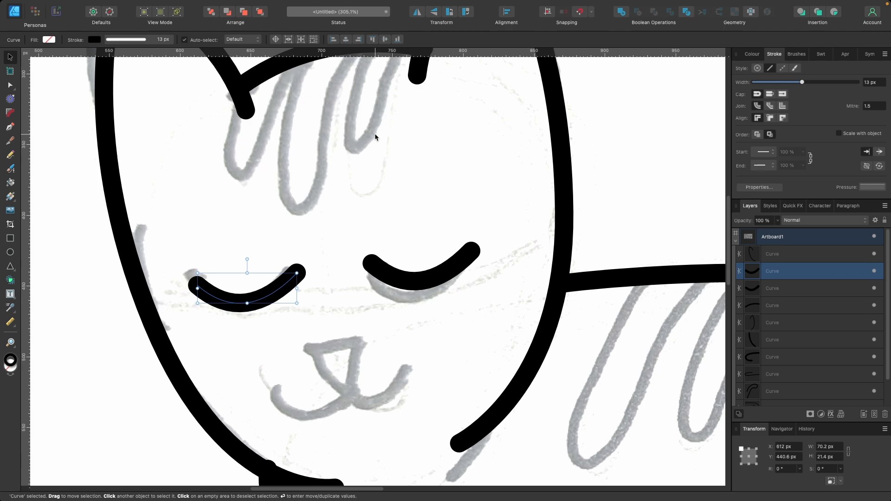
Flip the duplicated eye horizontally and rotate it to about 10.3° to fit the sketch.
{"action": "left_click", "coordinate": [416, 13]}
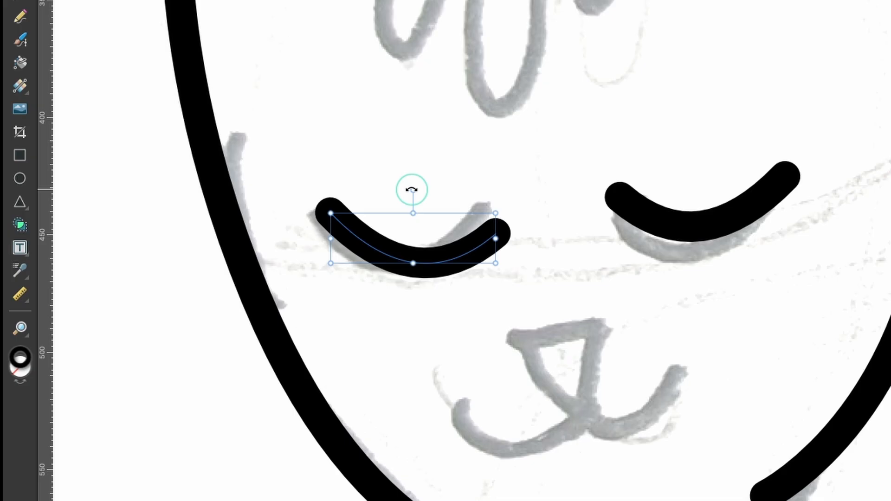
{"action": "mouse_move", "coordinate": [246, 259]}
{"action": "left_mouse_down"}
{"action": "mouse_move", "coordinate": [238, 265]}
{"action": "mouse_move", "coordinate": [246, 261]}
{"action": "left_mouse_up"}
{"action": "left_click_drag", "start_coordinate": [410, 194], "coordinate": [405, 198]}
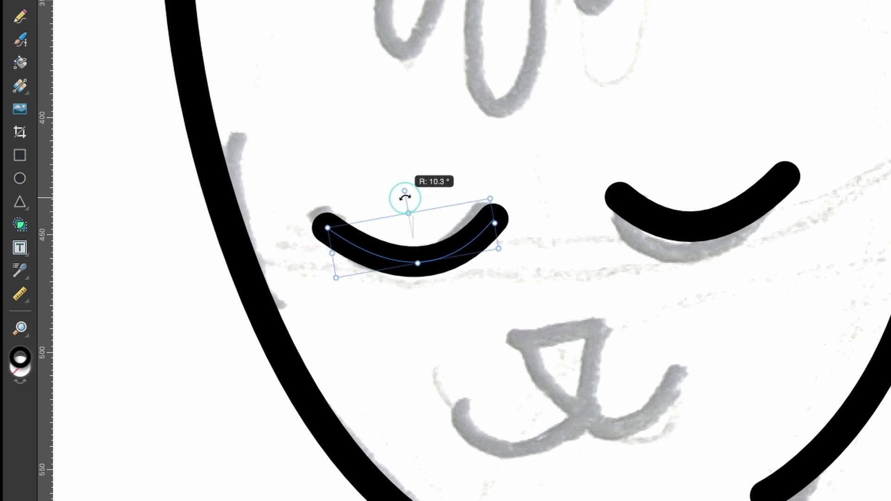
Move the original eye curve nearer the body to about X 733.7 px, Y 431.1 px over its sketched line.
{"action": "scroll", "coordinate": [544, 221], "scroll_direction": "down", "scroll_amount": 5}
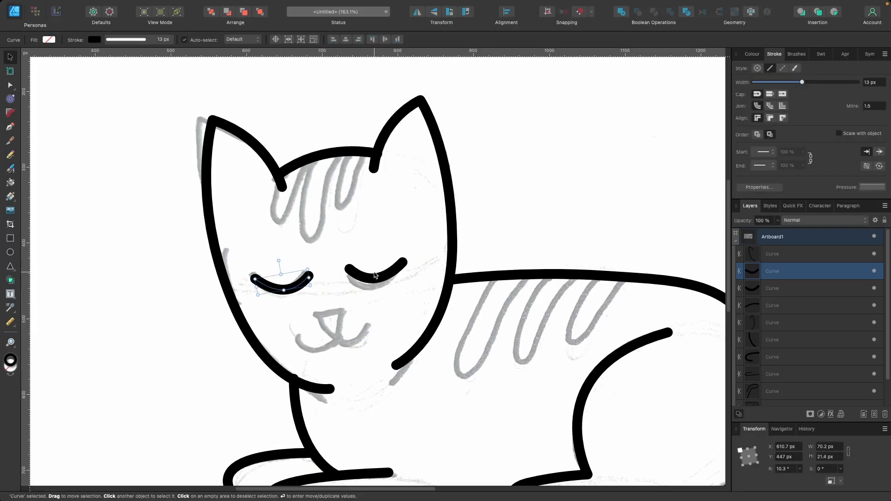
{"action": "left_click", "coordinate": [375, 275]}
{"action": "scroll", "coordinate": [402, 301], "scroll_direction": "down", "scroll_amount": 2}
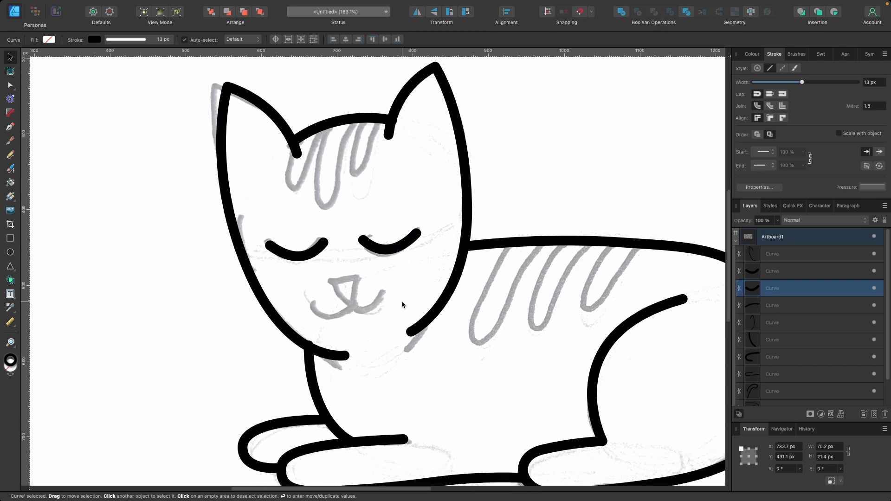
Trace the cat's nose with the Pen Tool as a closed three-node triangle, with its upper-left node at about X 694.3 px, Y 494.5 px.
{"action": "scroll", "coordinate": [353, 299], "scroll_direction": "up", "scroll_amount": 5}
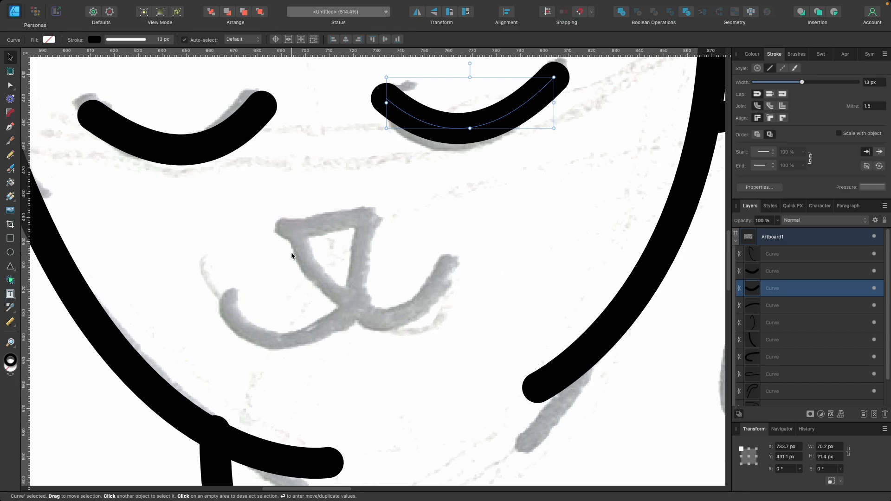
{"action": "key", "text": "p"}
{"action": "left_click", "coordinate": [292, 227]}
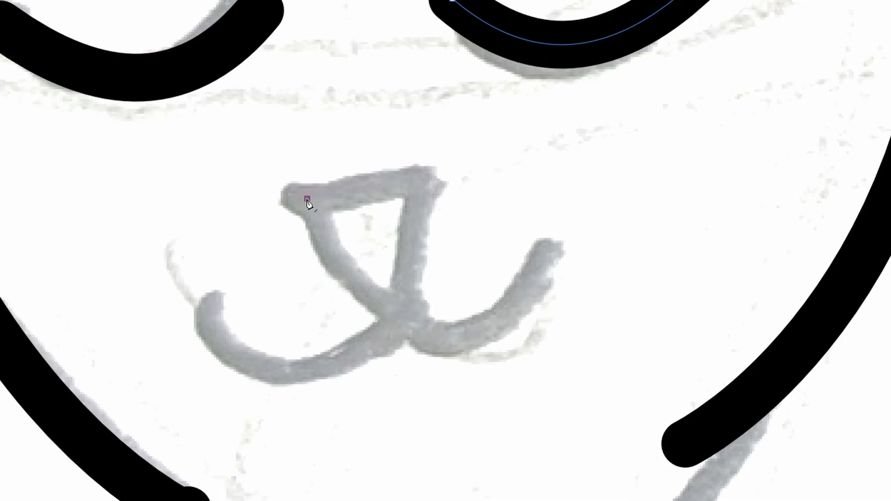
{"action": "left_click", "coordinate": [368, 215]}
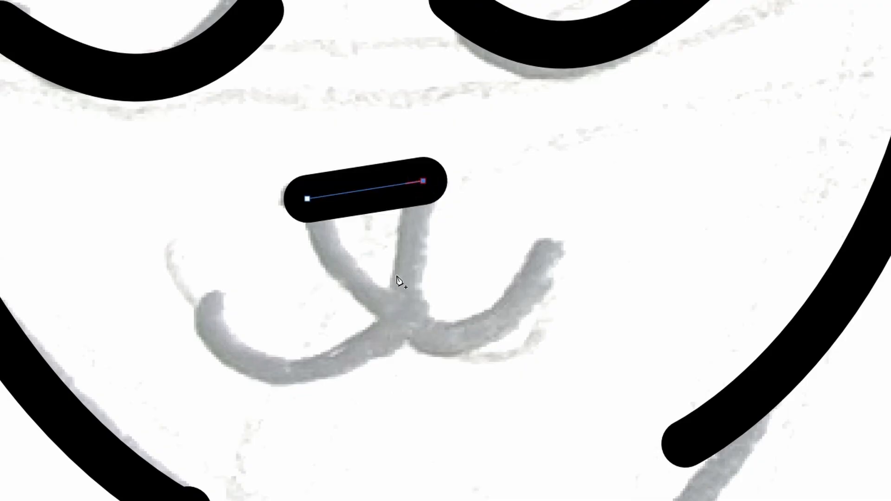
{"action": "left_click", "coordinate": [391, 312]}
{"action": "left_click", "coordinate": [307, 198]}
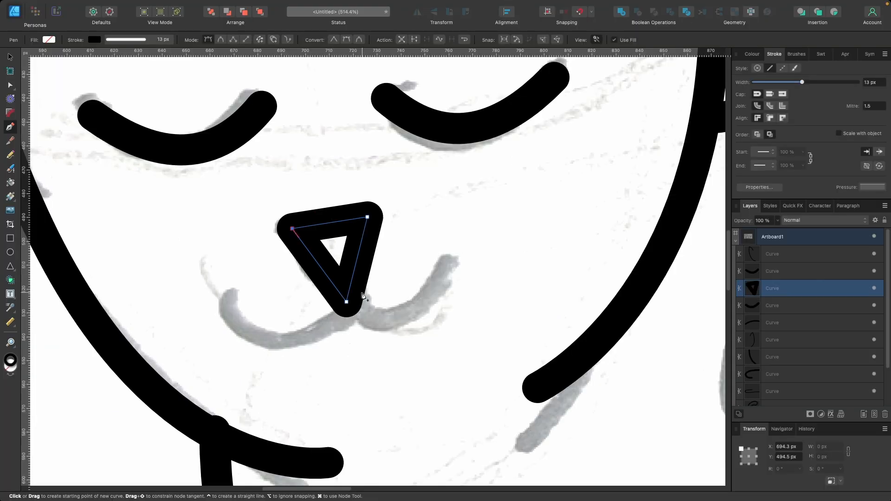
{"action": "key", "text": "super+z"}
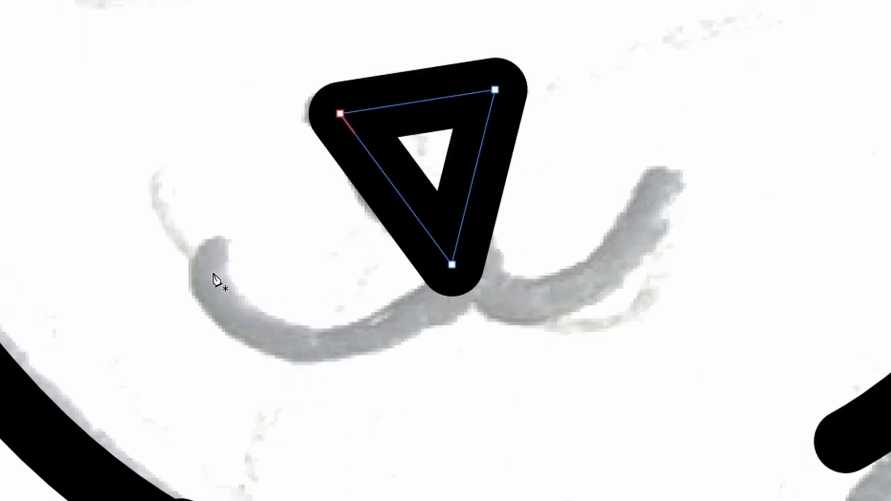
Trace the mouth as one path of two downward-bowed curves meeting in a sharp corner at the nose's bottom node, and deselect it.
{"action": "left_click", "coordinate": [213, 274]}
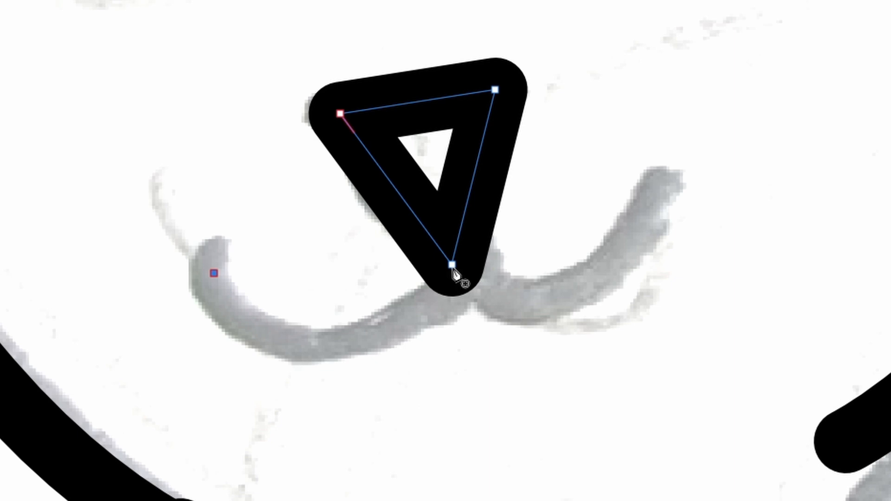
{"action": "left_click_drag", "start_coordinate": [453, 264], "coordinate": [562, 90]}
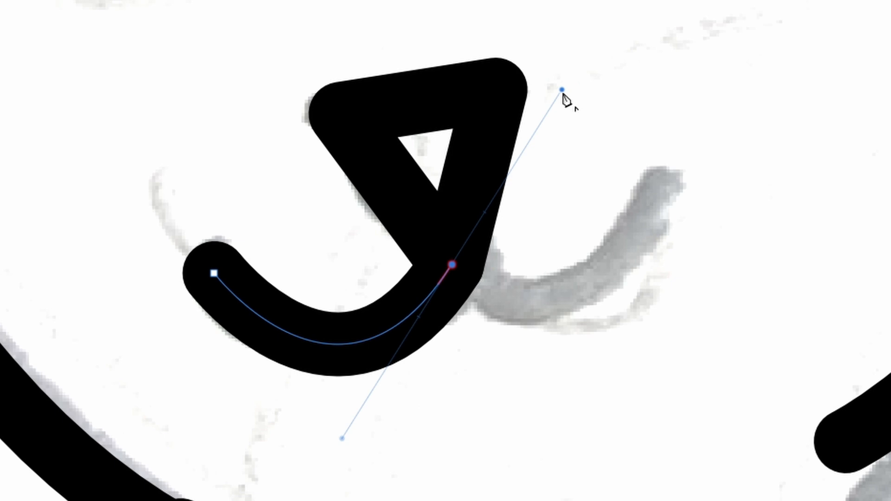
{"action": "left_click", "coordinate": [562, 92], "text": "alt"}
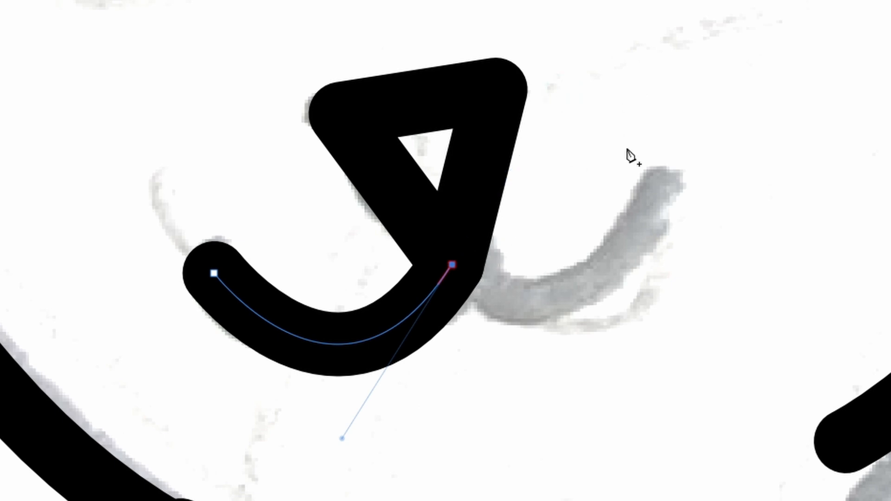
{"action": "mouse_move", "coordinate": [658, 193]}
{"action": "left_mouse_down"}
{"action": "mouse_move", "coordinate": [756, 40]}
{"action": "mouse_move", "coordinate": [756, 8]}
{"action": "left_mouse_up"}
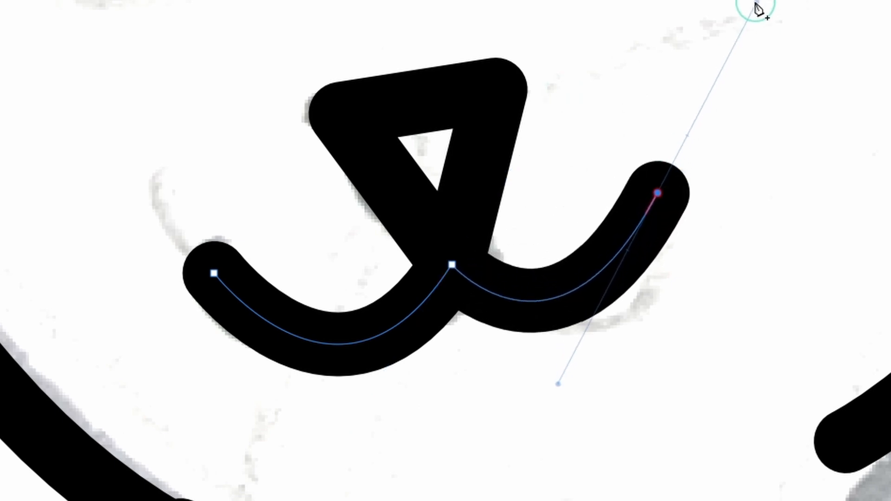
{"action": "left_click_drag", "start_coordinate": [756, 3], "coordinate": [753, 0]}
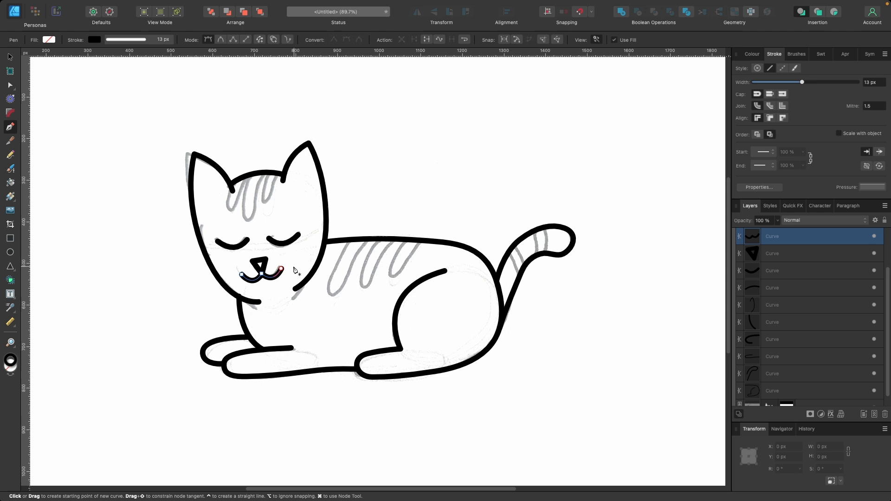
{"action": "key", "text": "Escape"}
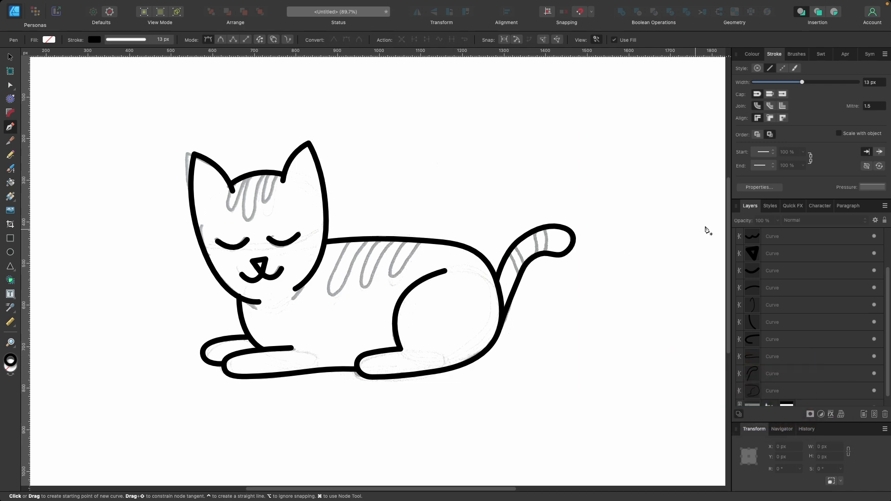
Review the traced curves one by one in the layer stack, from the mouth to the body and back up to the topmost curve.
{"action": "left_click", "coordinate": [795, 255]}
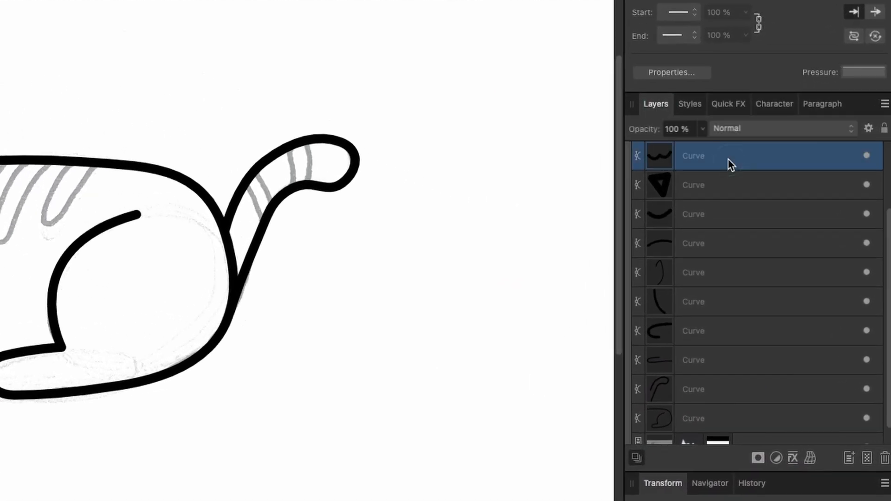
{"action": "left_click", "coordinate": [731, 213]}
{"action": "left_click", "coordinate": [730, 249]}
{"action": "left_click", "coordinate": [730, 277]}
{"action": "left_click", "coordinate": [729, 304]}
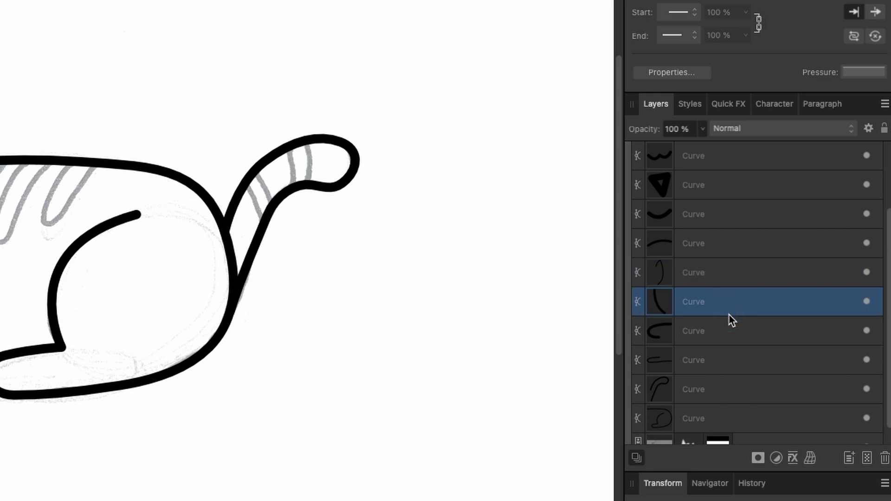
{"action": "left_click", "coordinate": [729, 335]}
{"action": "left_click", "coordinate": [730, 388]}
{"action": "left_click", "coordinate": [729, 416]}
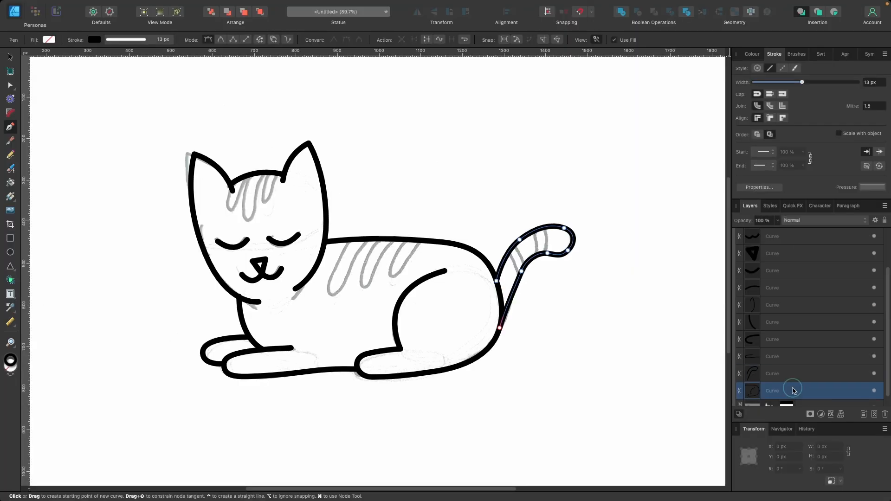
{"action": "scroll", "coordinate": [801, 325], "scroll_direction": "up", "scroll_amount": 3}
{"action": "left_click", "coordinate": [800, 255]}
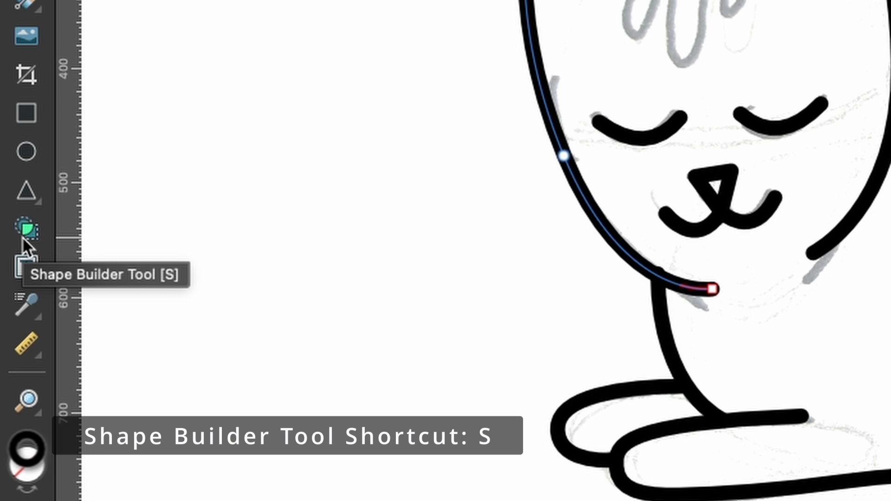
Display the artwork in wireframe view mode with no curve selected.
{"action": "left_click", "coordinate": [22, 237]}
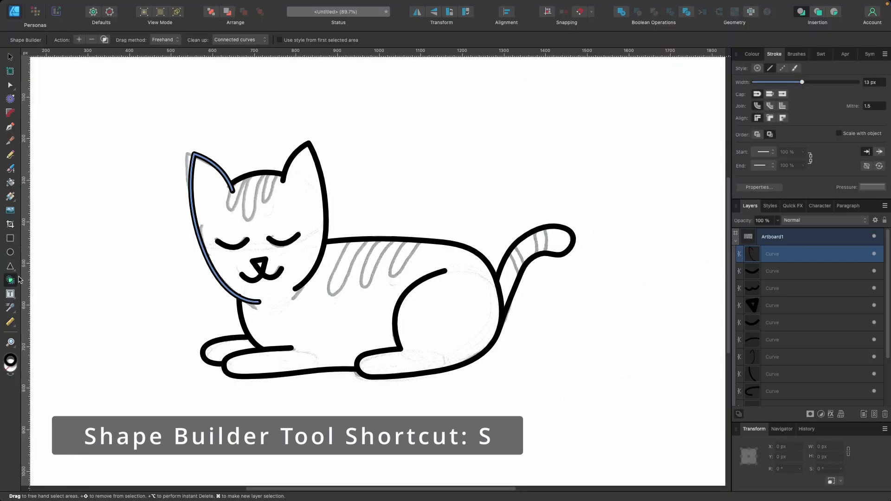
{"action": "left_click", "coordinate": [10, 57]}
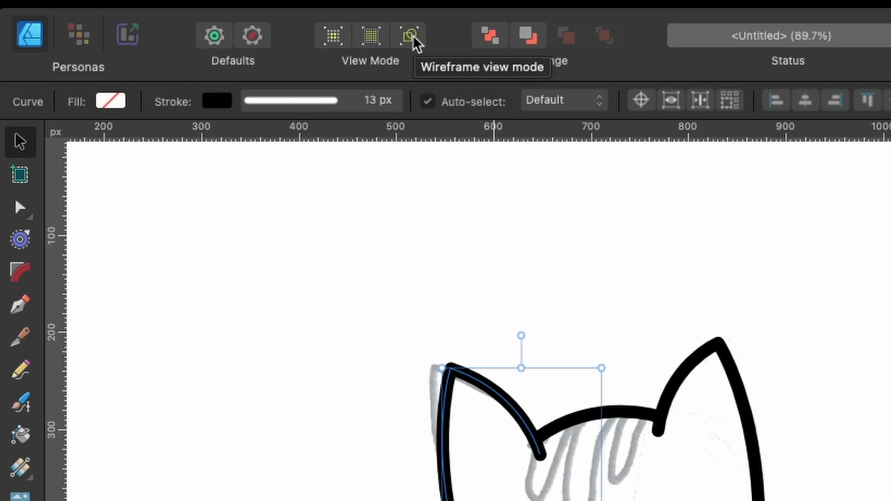
{"action": "left_click", "coordinate": [414, 37]}
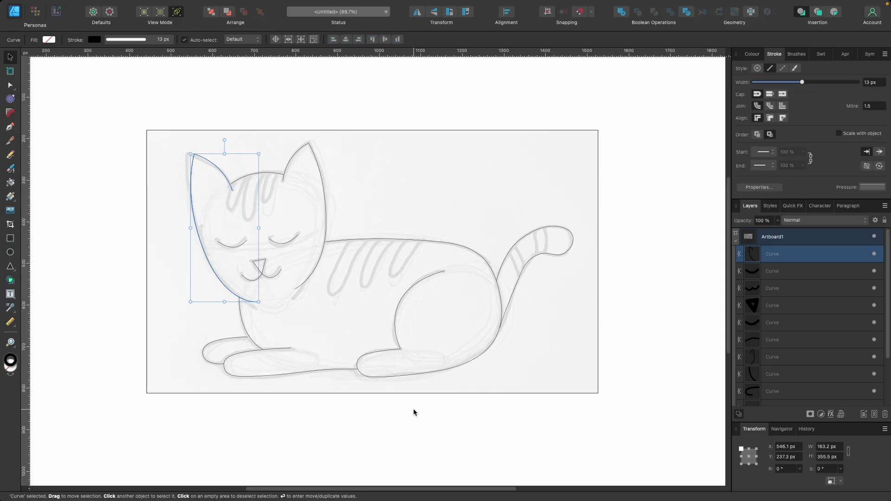
{"action": "left_click", "coordinate": [414, 412]}
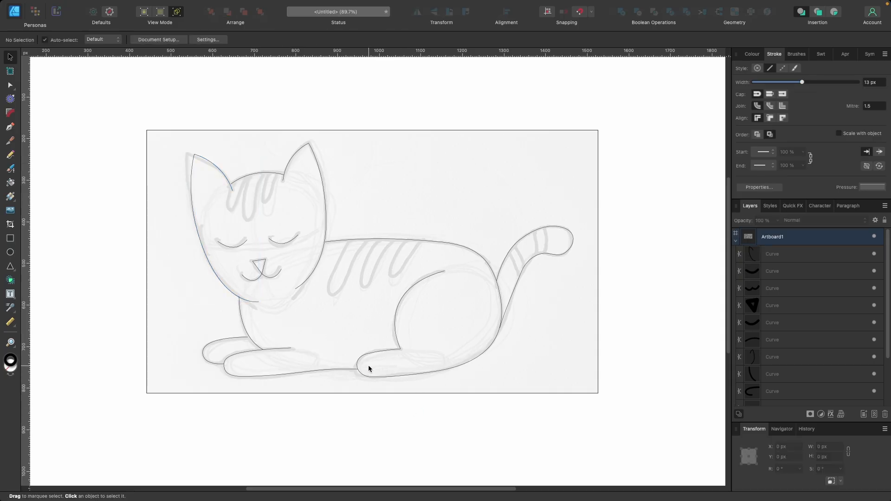
Examine in wireframe whether the curves meet or overlap at the chin, front legs, back, tail and ears.
{"action": "scroll", "coordinate": [240, 176], "scroll_direction": "up", "scroll_amount": 3}
{"action": "scroll", "coordinate": [207, 184], "scroll_direction": "up", "scroll_amount": 4}
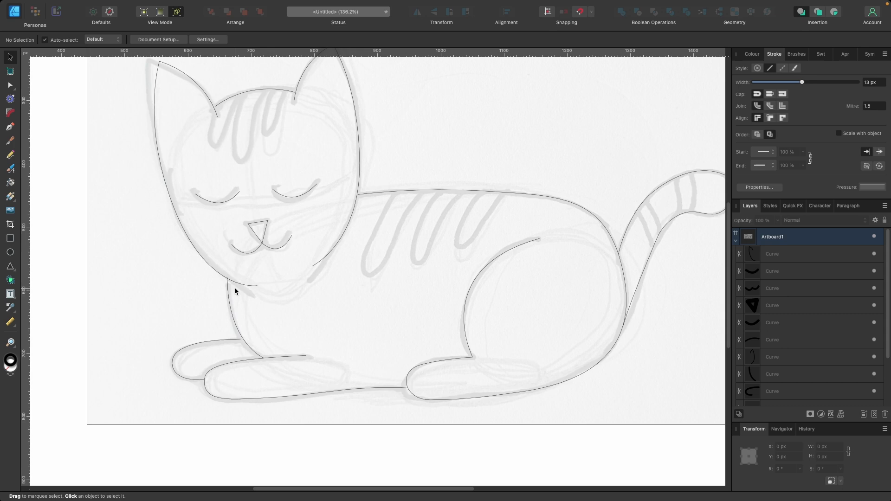
{"action": "scroll", "coordinate": [232, 288], "scroll_direction": "up", "scroll_amount": 3}
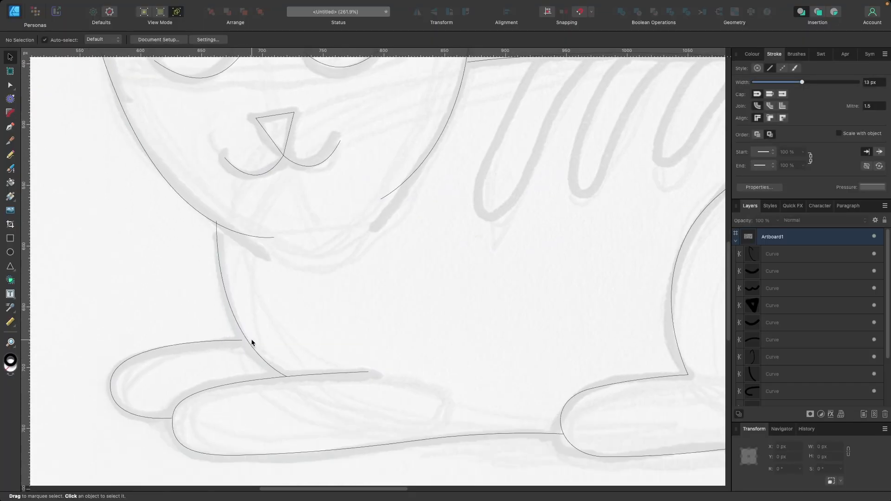
{"action": "scroll", "coordinate": [251, 343], "scroll_direction": "down", "scroll_amount": 3}
{"action": "scroll", "coordinate": [252, 343], "scroll_direction": "right", "scroll_amount": 5}
{"action": "scroll", "coordinate": [252, 342], "scroll_direction": "up", "scroll_amount": 3}
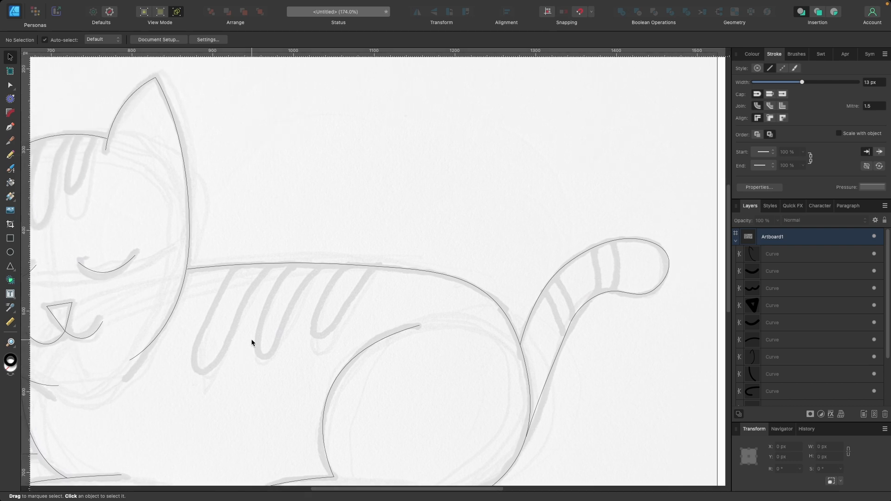
{"action": "scroll", "coordinate": [252, 343], "scroll_direction": "left", "scroll_amount": 2}
{"action": "scroll", "coordinate": [251, 342], "scroll_direction": "up", "scroll_amount": 1}
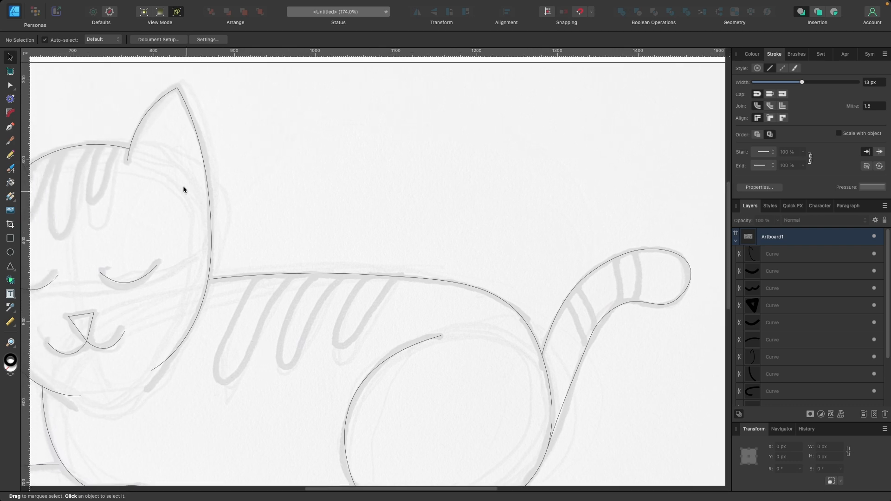
{"action": "scroll", "coordinate": [217, 190], "scroll_direction": "down", "scroll_amount": 3}
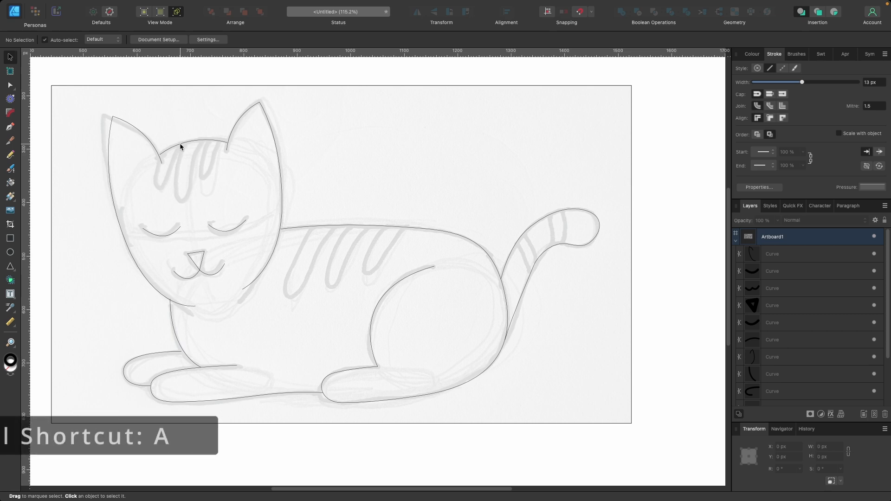
Move both end nodes of the forehead curve just past the ear lines with the Node Tool, the right one to about X 770.8 px, Y 287.5 px.
{"action": "key", "text": "a"}
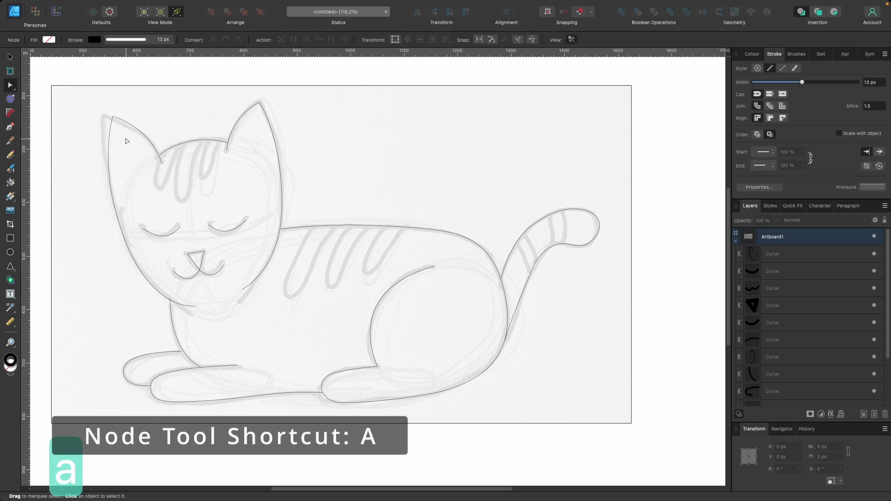
{"action": "scroll", "coordinate": [157, 146], "scroll_direction": "up", "scroll_amount": 5}
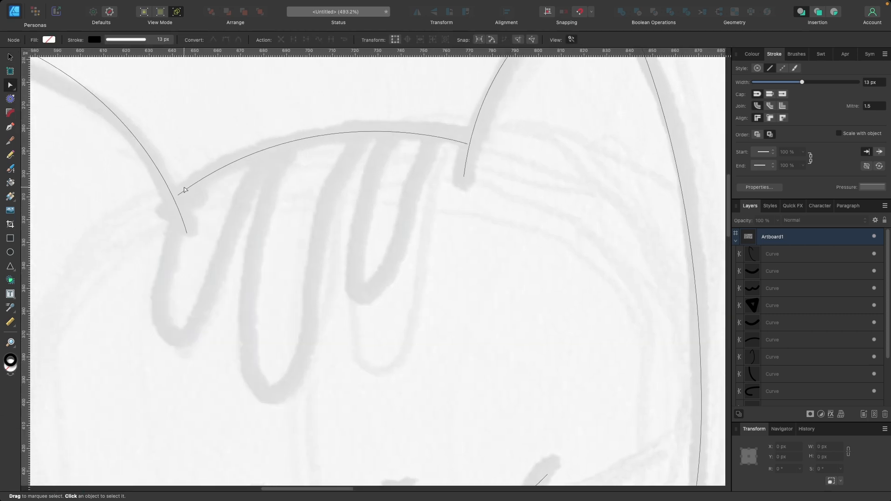
{"action": "left_click", "coordinate": [180, 196]}
{"action": "left_click_drag", "start_coordinate": [178, 196], "coordinate": [169, 197]}
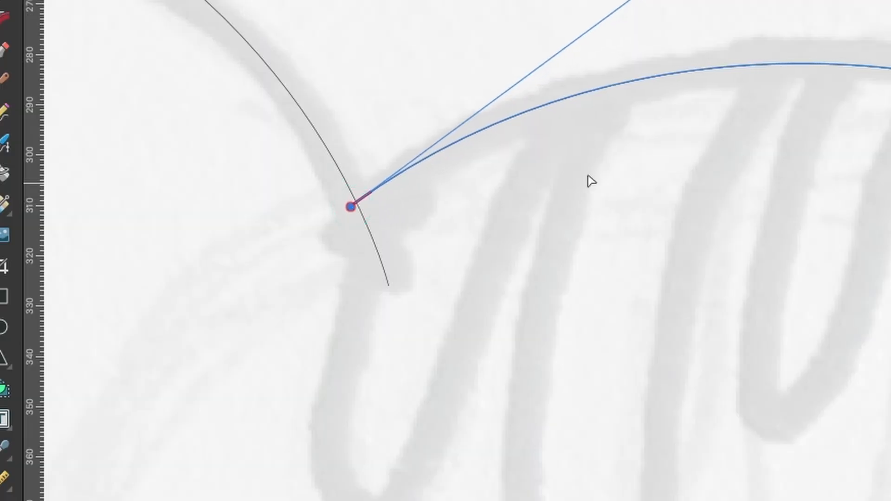
{"action": "left_click_drag", "start_coordinate": [470, 144], "coordinate": [473, 146]}
{"action": "scroll", "coordinate": [473, 146], "scroll_direction": "up", "scroll_amount": 5}
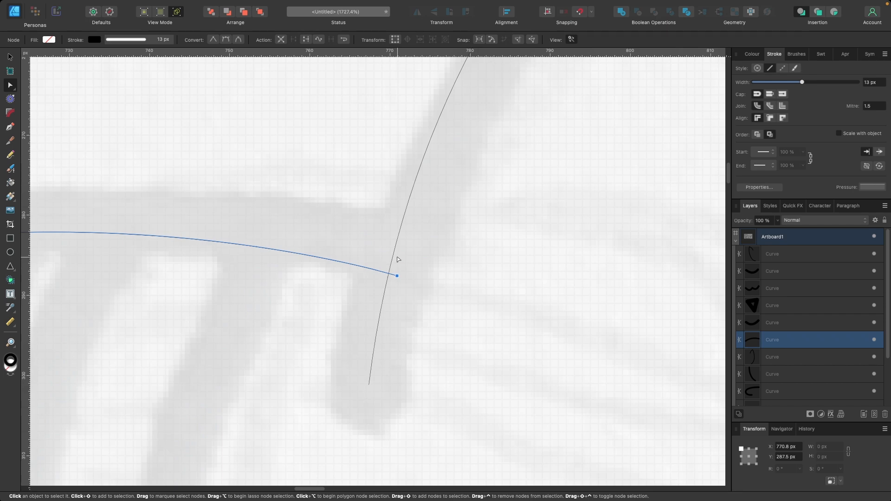
{"action": "scroll", "coordinate": [423, 289], "scroll_direction": "down", "scroll_amount": 6}
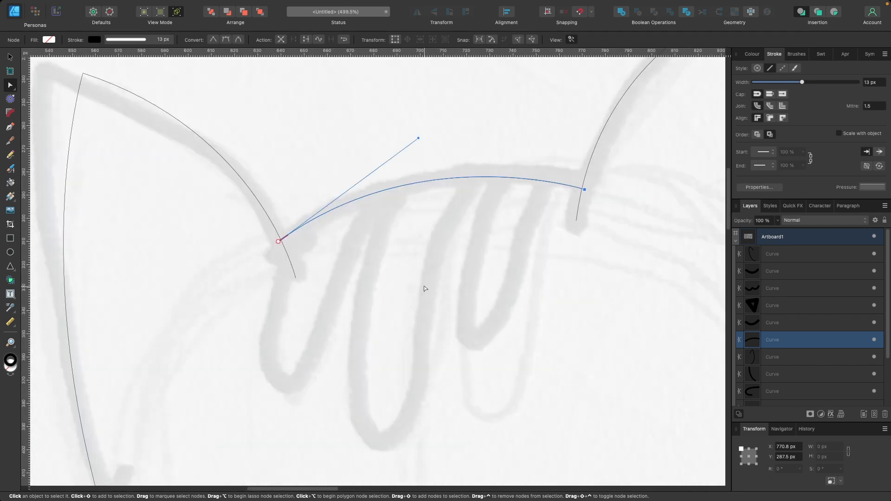
Extend the far front leg's upper end node across the chest line to about X 688 px, Y 675 px.
{"action": "scroll", "coordinate": [423, 289], "scroll_direction": "down", "scroll_amount": 5}
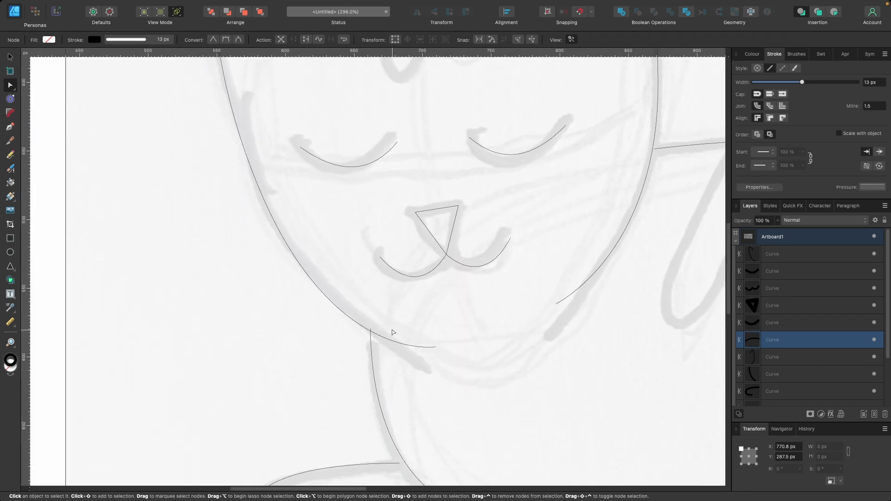
{"action": "scroll", "coordinate": [392, 332], "scroll_direction": "down", "scroll_amount": 5}
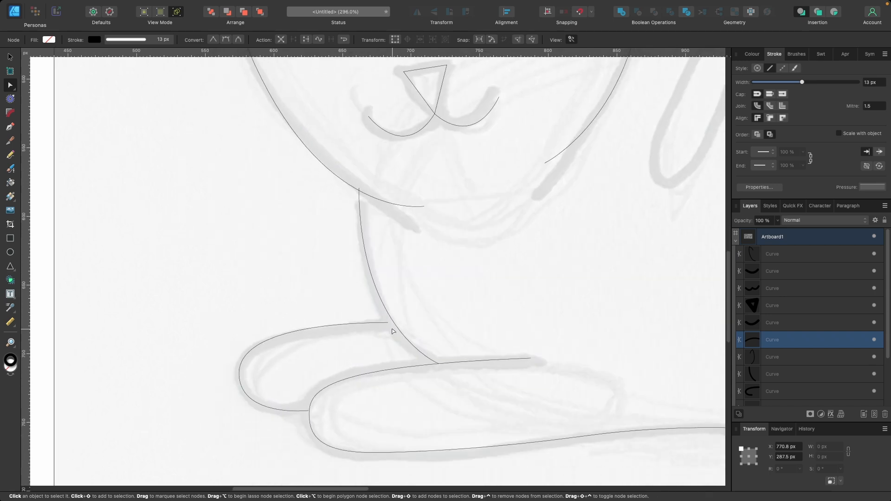
{"action": "scroll", "coordinate": [397, 318], "scroll_direction": "up", "scroll_amount": 4}
{"action": "left_click", "coordinate": [373, 312]}
{"action": "left_click_drag", "start_coordinate": [374, 311], "coordinate": [389, 305]}
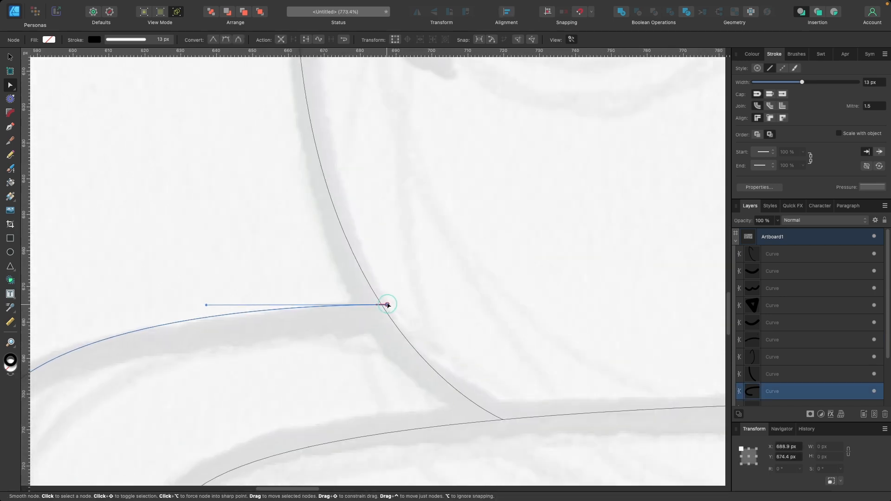
{"action": "scroll", "coordinate": [389, 306], "scroll_direction": "down", "scroll_amount": 3}
{"action": "scroll", "coordinate": [389, 306], "scroll_direction": "down", "scroll_amount": 2}
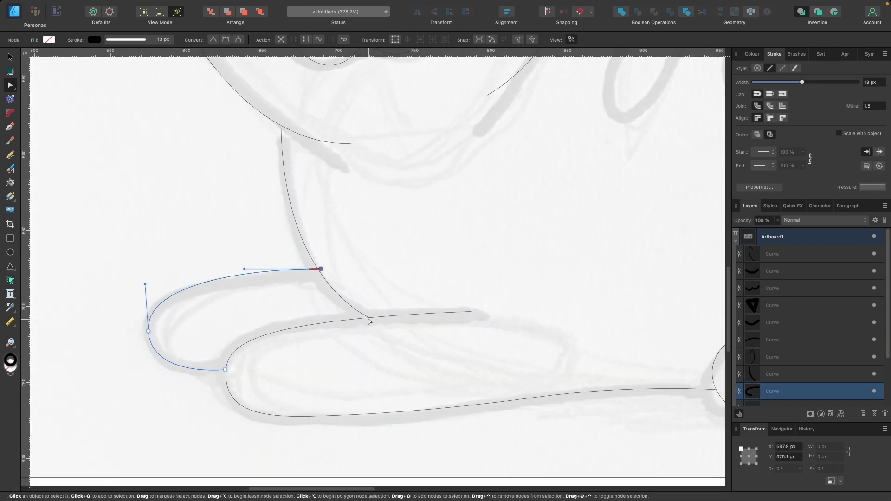
Select the chest curve and inspect its lower end node where it meets the near front leg's line.
{"action": "scroll", "coordinate": [368, 319], "scroll_direction": "up", "scroll_amount": 6}
{"action": "left_click", "coordinate": [363, 312]}
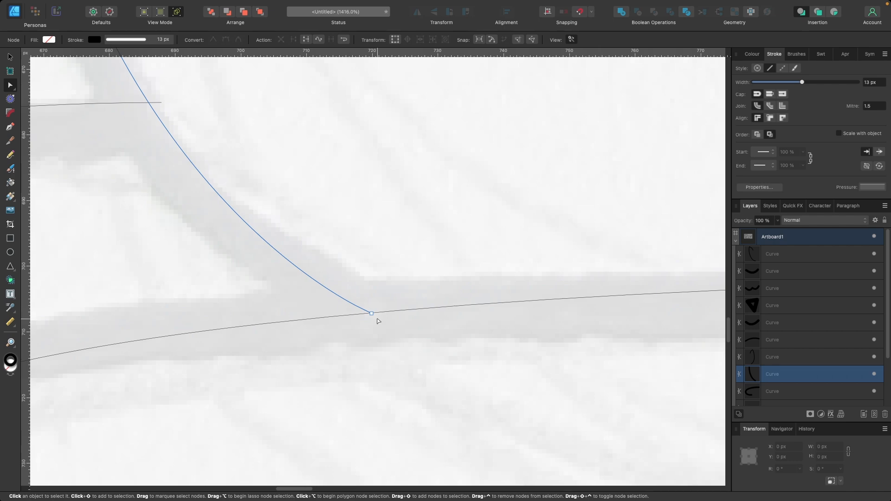
{"action": "scroll", "coordinate": [377, 320], "scroll_direction": "up", "scroll_amount": 6}
{"action": "scroll", "coordinate": [363, 310], "scroll_direction": "down", "scroll_amount": 10}
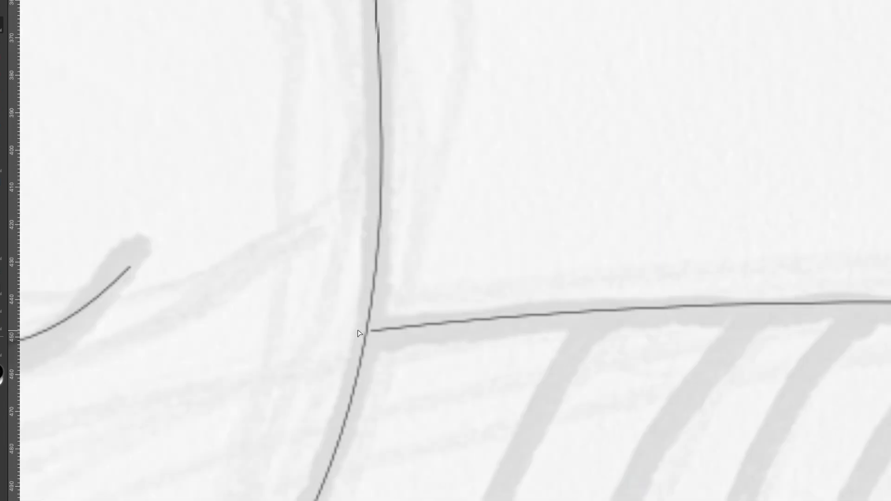
Switch the artwork from wireframe back to the normal vector view showing the full black strokes.
{"action": "scroll", "coordinate": [394, 209], "scroll_direction": "down", "scroll_amount": 8}
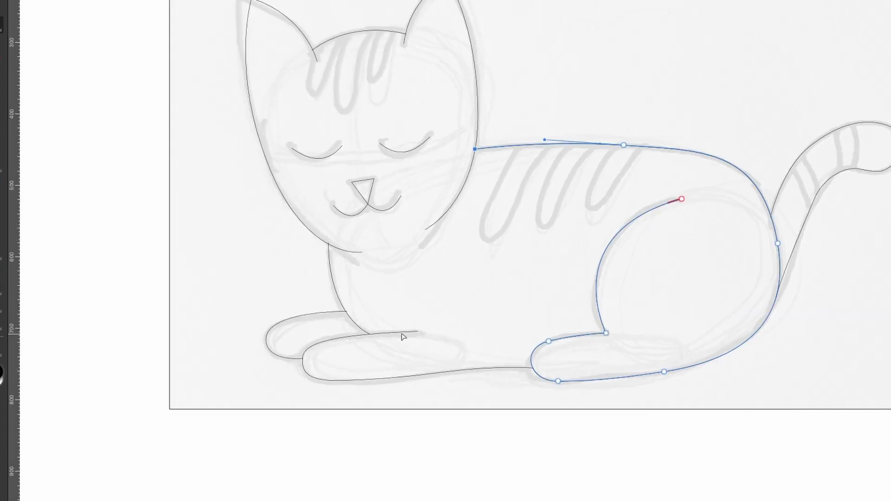
{"action": "scroll", "coordinate": [403, 337], "scroll_direction": "up", "scroll_amount": 3}
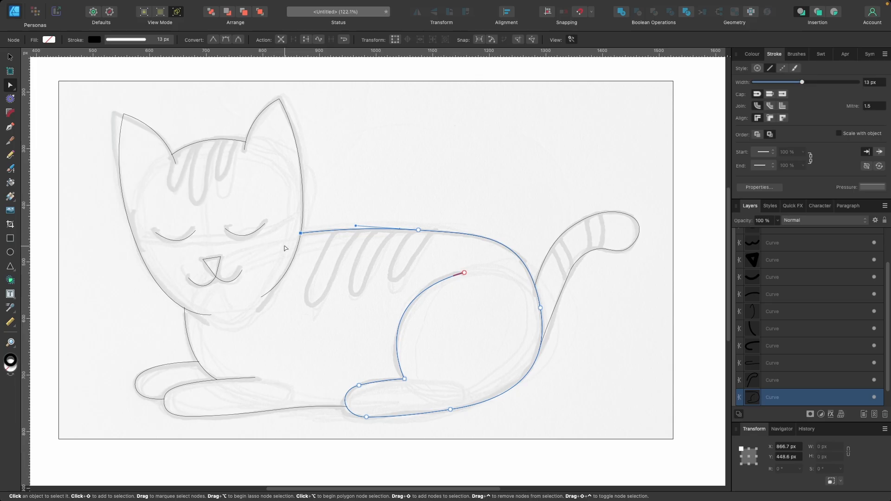
{"action": "left_click", "coordinate": [179, 17]}
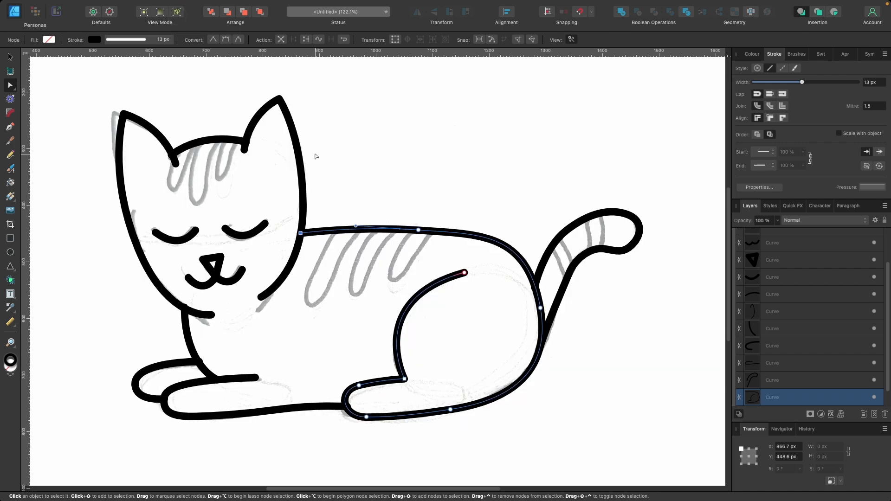
Select all 12 line curves of the cat together with the Move Tool, leaving out the pencil drawing.
{"action": "scroll", "coordinate": [316, 157], "scroll_direction": "down", "scroll_amount": 2}
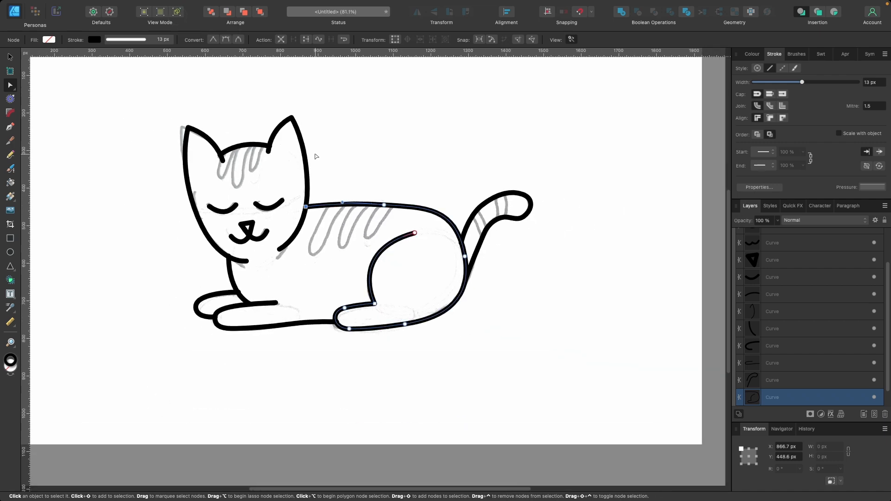
{"action": "key", "text": "v"}
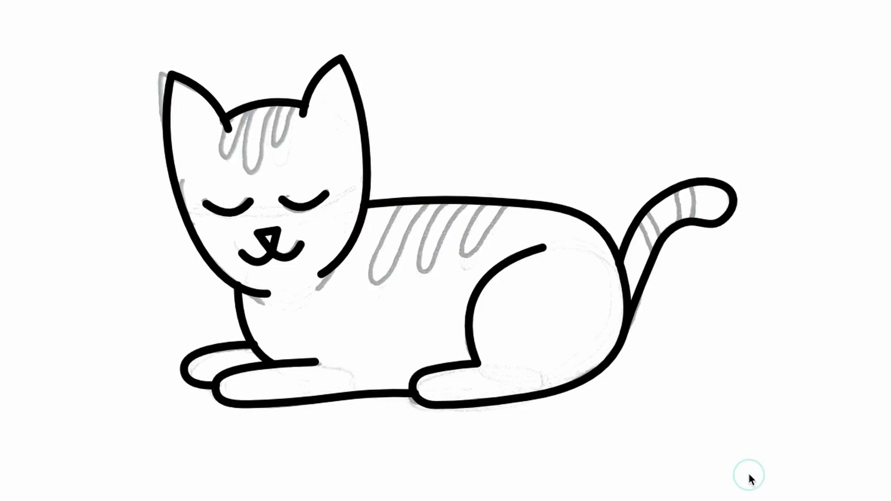
{"action": "left_click_drag", "start_coordinate": [541, 372], "coordinate": [177, 137]}
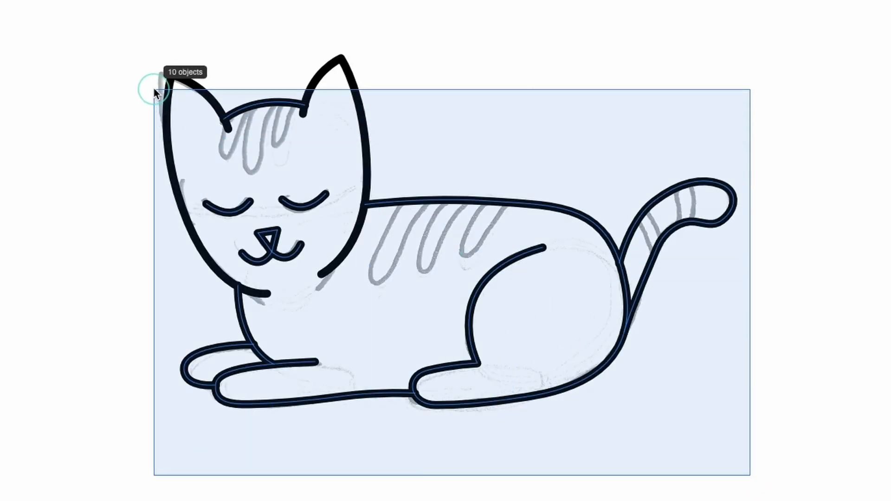
{"action": "left_click_drag", "start_coordinate": [154, 88], "coordinate": [139, 54]}
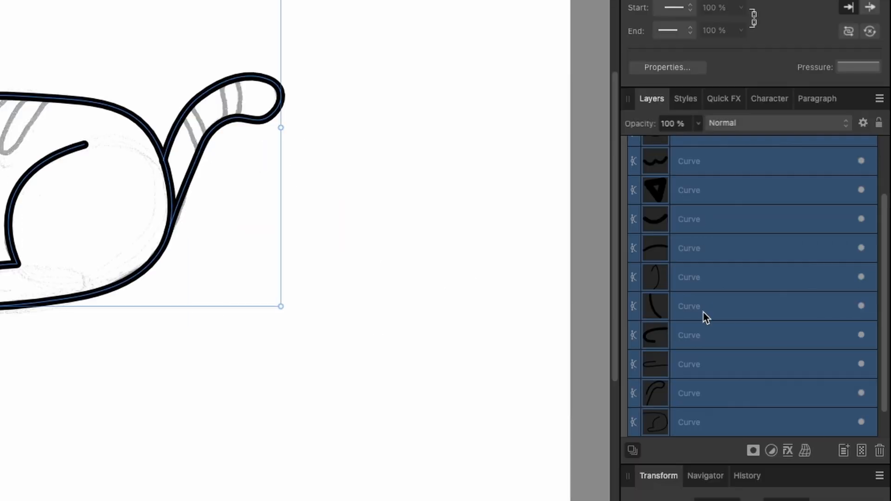
{"action": "scroll", "coordinate": [702, 315], "scroll_direction": "up", "scroll_amount": 2}
{"action": "scroll", "coordinate": [702, 314], "scroll_direction": "down", "scroll_amount": 4}
{"action": "scroll", "coordinate": [702, 315], "scroll_direction": "up", "scroll_amount": 4}
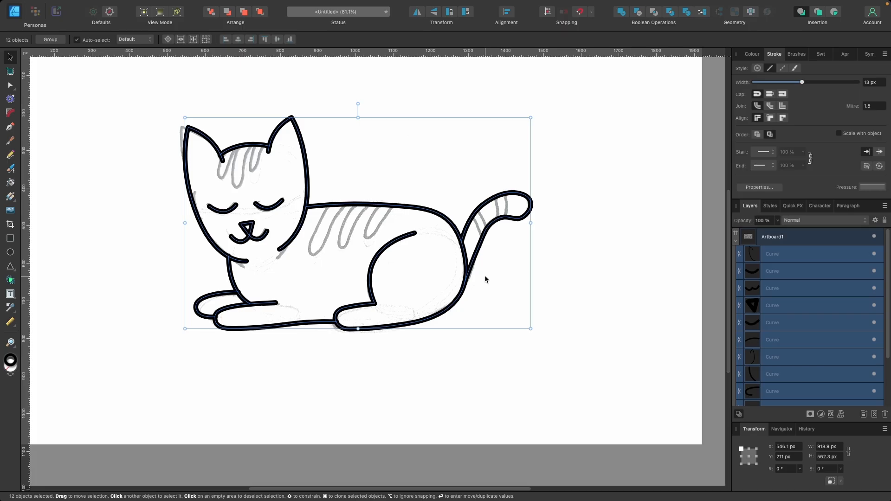
{"action": "scroll", "coordinate": [368, 274], "scroll_direction": "up", "scroll_amount": 3}
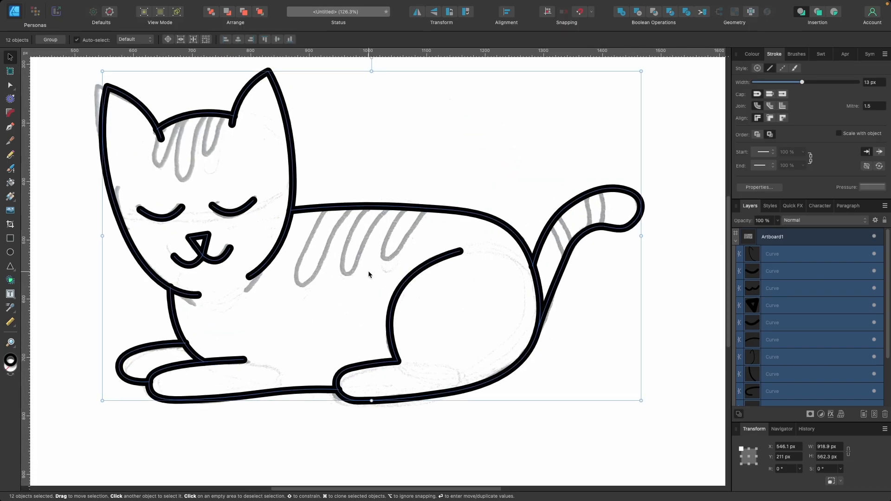
Combine every enclosed area of the cat, from tail to head and legs, into one new shape with the Shape Builder Tool.
{"action": "left_click", "coordinate": [11, 282]}
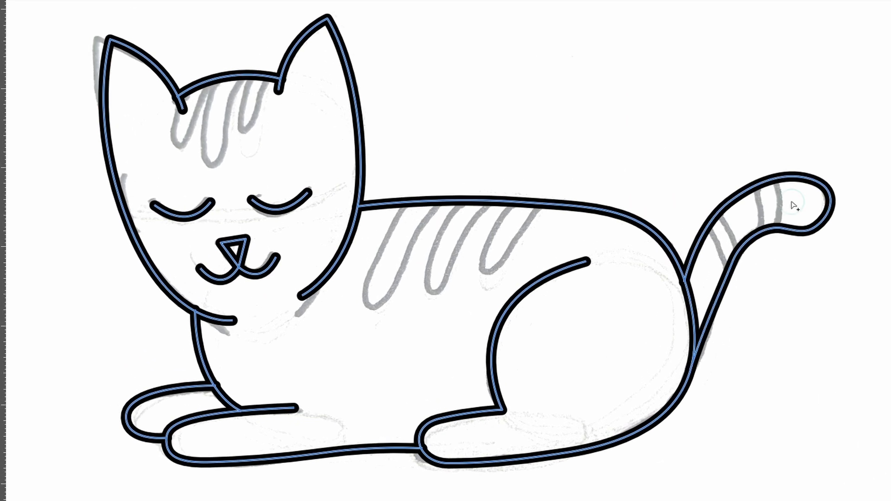
{"action": "mouse_move", "coordinate": [747, 225]}
{"action": "left_mouse_down"}
{"action": "mouse_move", "coordinate": [713, 257]}
{"action": "mouse_move", "coordinate": [678, 330]}
{"action": "mouse_move", "coordinate": [624, 359]}
{"action": "mouse_move", "coordinate": [350, 361]}
{"action": "mouse_move", "coordinate": [197, 408]}
{"action": "mouse_move", "coordinate": [276, 364]}
{"action": "mouse_move", "coordinate": [291, 320]}
{"action": "mouse_move", "coordinate": [226, 238]}
{"action": "mouse_move", "coordinate": [237, 211]}
{"action": "left_mouse_up"}
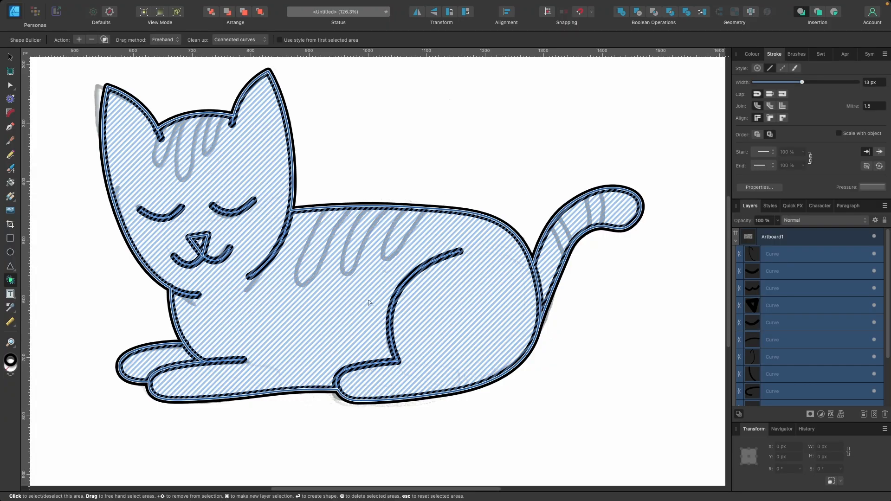
{"action": "scroll", "coordinate": [374, 299], "scroll_direction": "down", "scroll_amount": 5}
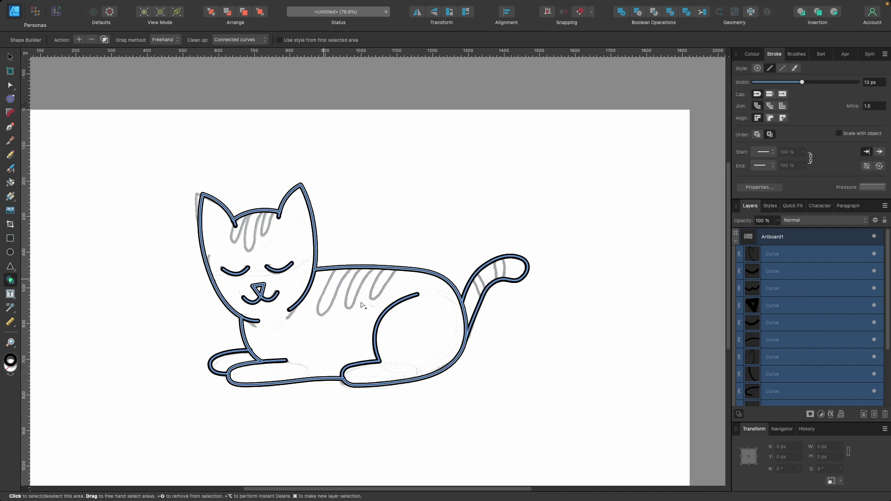
Deselect the artwork and select only the new full-silhouette curve directly above the Cat Pencil Drawing.jpg layer.
{"action": "key", "text": "v"}
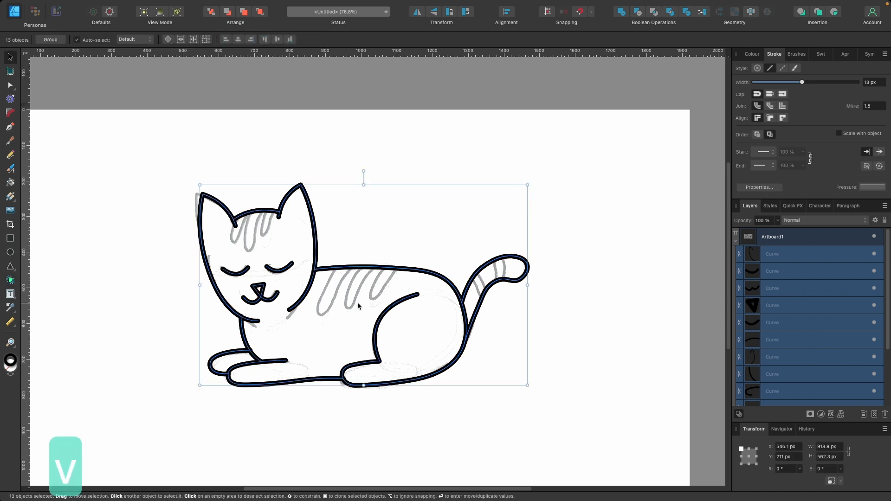
{"action": "left_click", "coordinate": [344, 326]}
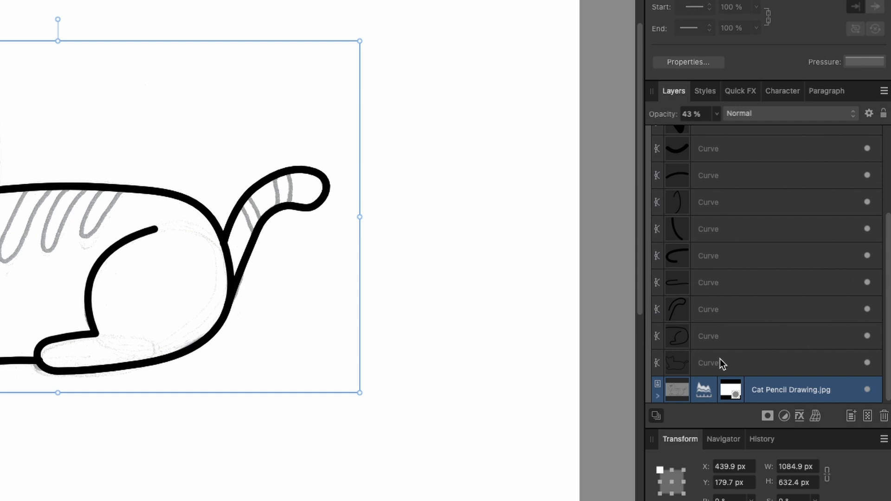
{"action": "left_click", "coordinate": [720, 363]}
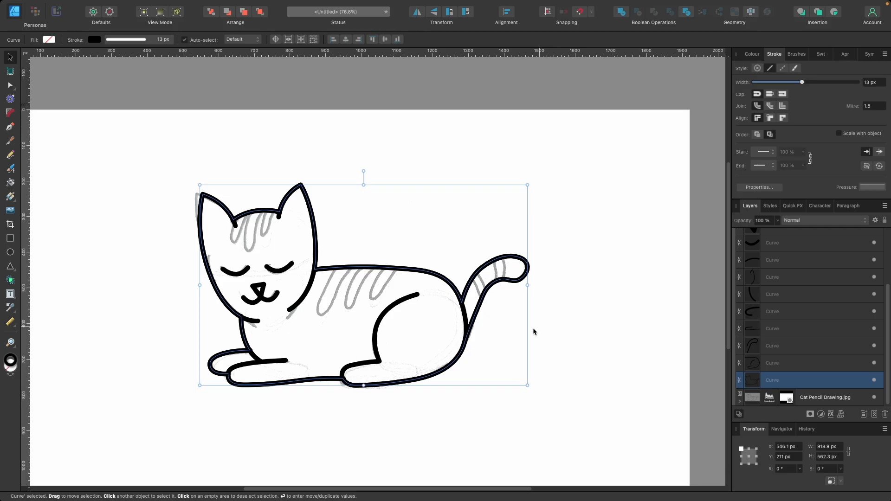
Move the silhouette curve away from the line art and undo the move.
{"action": "left_click_drag", "start_coordinate": [277, 306], "coordinate": [481, 176]}
{"action": "mouse_move", "coordinate": [626, 260]}
{"action": "left_mouse_down"}
{"action": "mouse_move", "coordinate": [673, 249]}
{"action": "mouse_move", "coordinate": [670, 258]}
{"action": "mouse_move", "coordinate": [632, 263]}
{"action": "left_mouse_up"}
{"action": "key", "text": "super+z"}
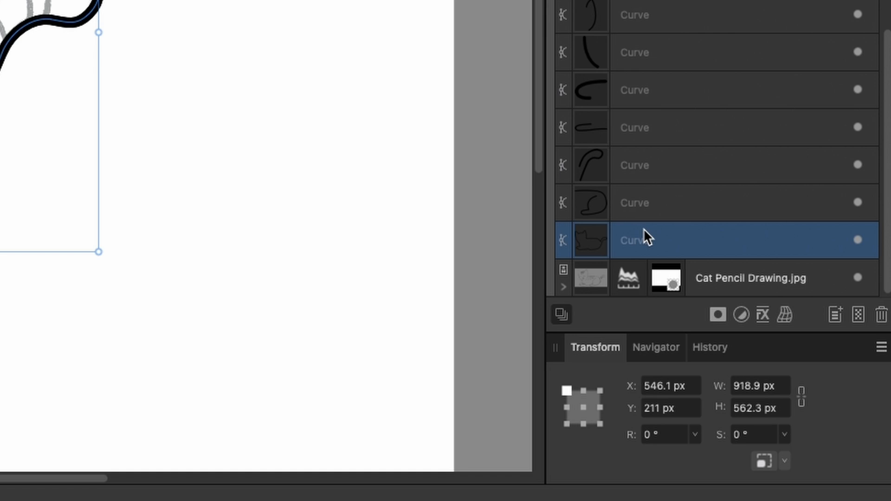
Rename the silhouette curve's layer as FILL.
{"action": "double_click", "coordinate": [645, 237]}
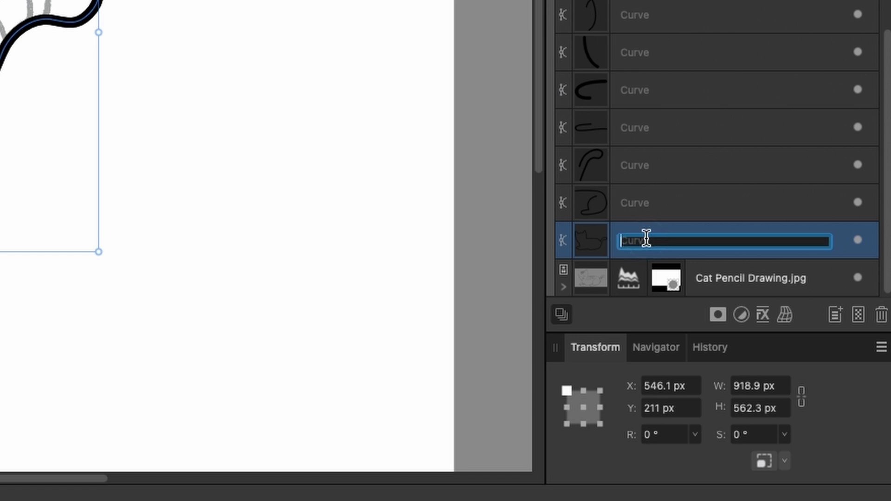
{"action": "type", "text": "FILL"}
{"action": "key", "text": "Return"}
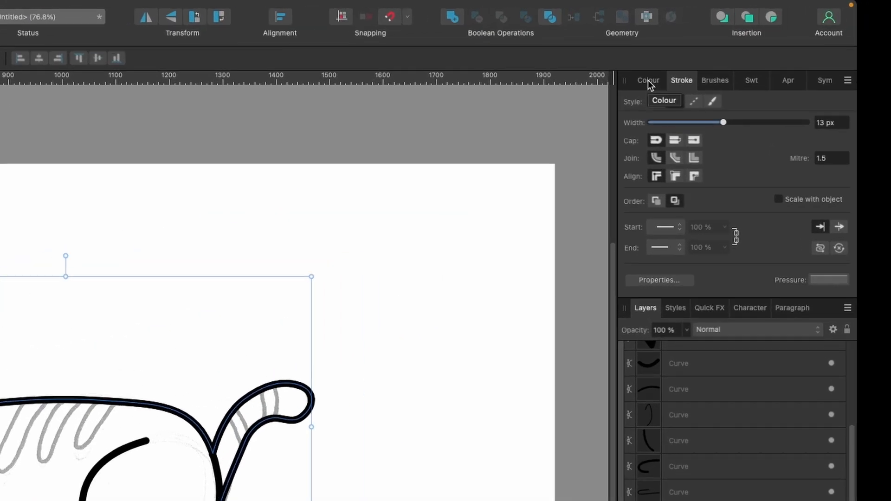
Remove the stroke from the FILL shape and give it a light orange fill, FAD399.
{"action": "left_click", "coordinate": [648, 80]}
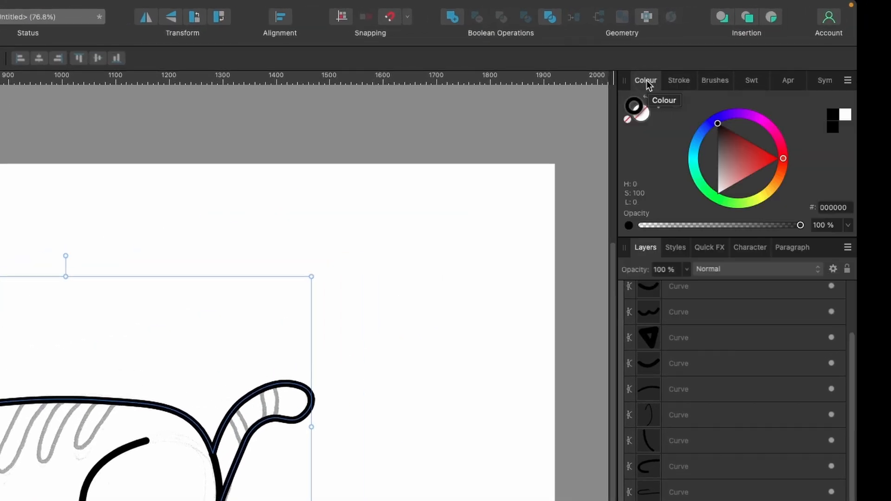
{"action": "left_click", "coordinate": [628, 121]}
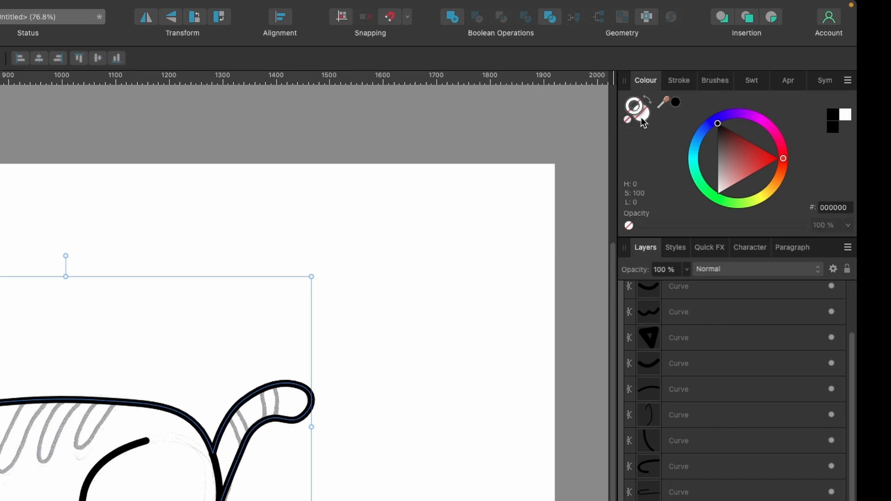
{"action": "left_click", "coordinate": [640, 113]}
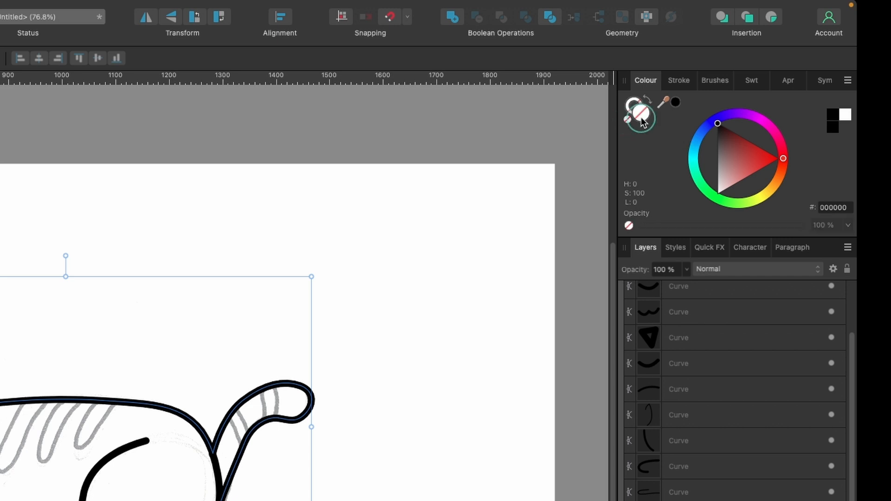
{"action": "left_click", "coordinate": [774, 187]}
{"action": "left_click", "coordinate": [729, 176]}
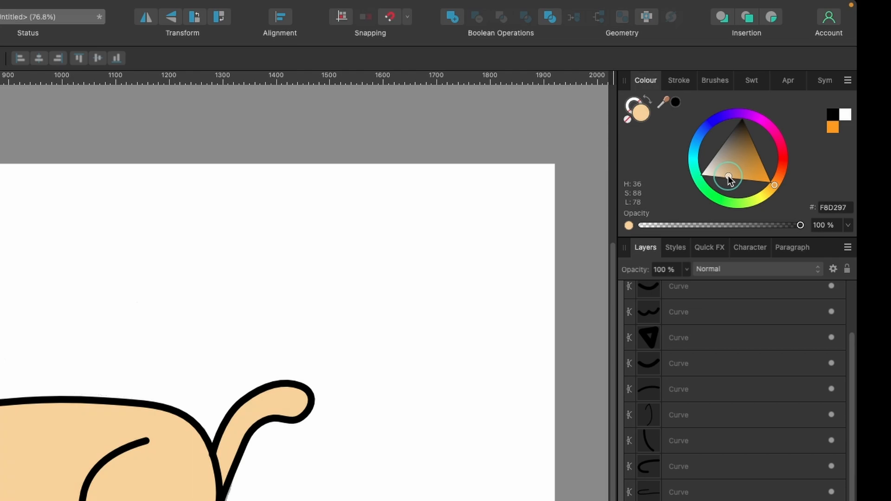
{"action": "left_click", "coordinate": [728, 177]}
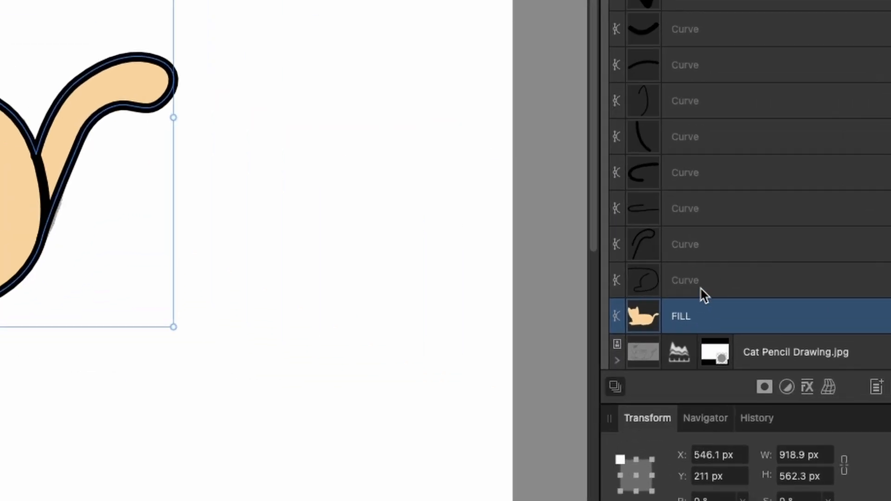
Select several line curves above FILL one by one, including the tail and chest, to check they are still separate.
{"action": "left_click", "coordinate": [703, 279]}
{"action": "left_click", "coordinate": [714, 244]}
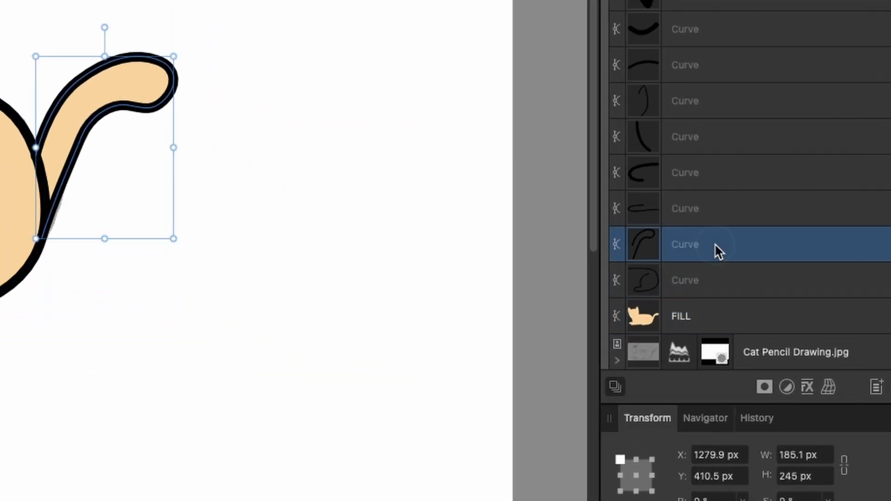
{"action": "left_click", "coordinate": [717, 173]}
{"action": "left_click", "coordinate": [713, 137]}
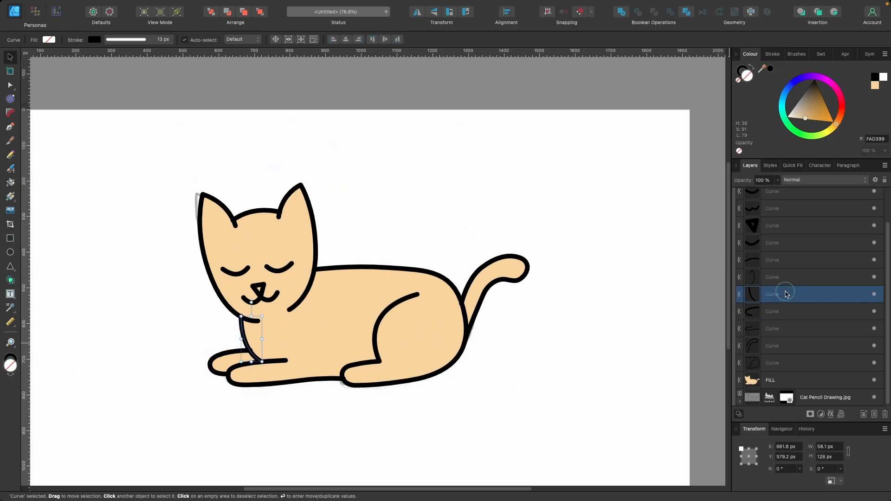
Select the far front leg curve and pull its upper end node back inside the chest line with the Node Tool.
{"action": "scroll", "coordinate": [255, 332], "scroll_direction": "up", "scroll_amount": 5}
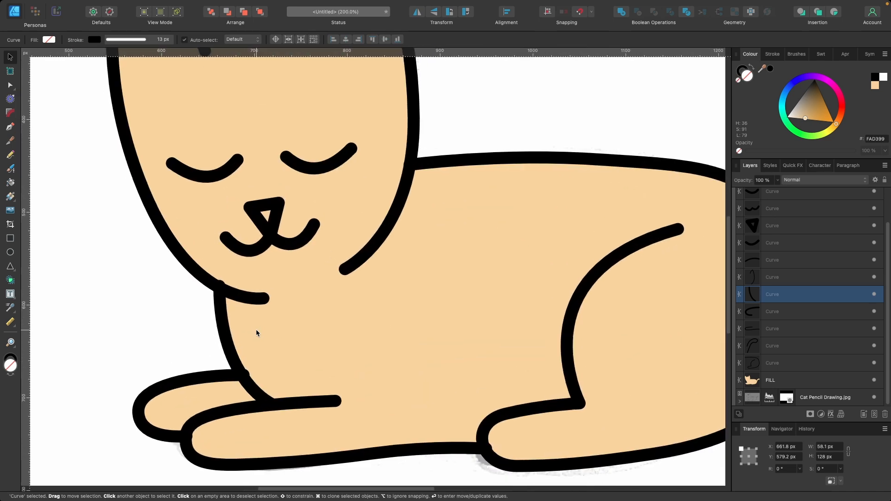
{"action": "left_click", "coordinate": [266, 297]}
{"action": "scroll", "coordinate": [266, 296], "scroll_direction": "up", "scroll_amount": 5}
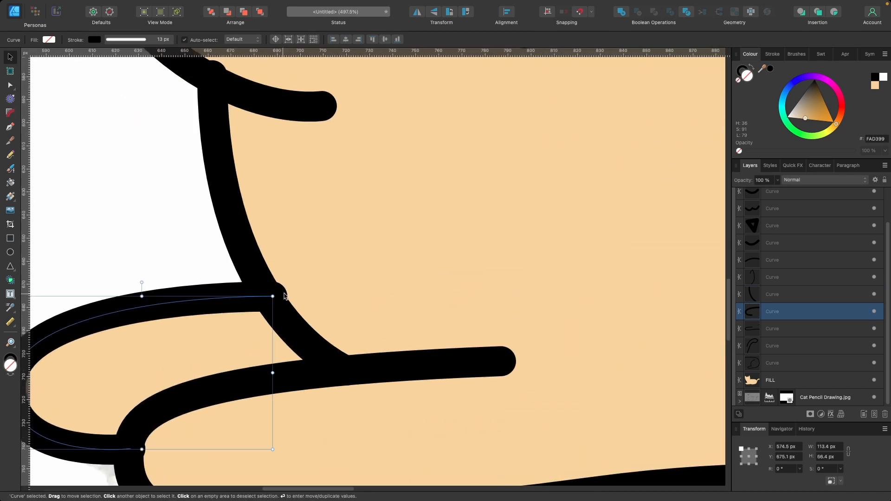
{"action": "scroll", "coordinate": [319, 312], "scroll_direction": "down", "scroll_amount": 7}
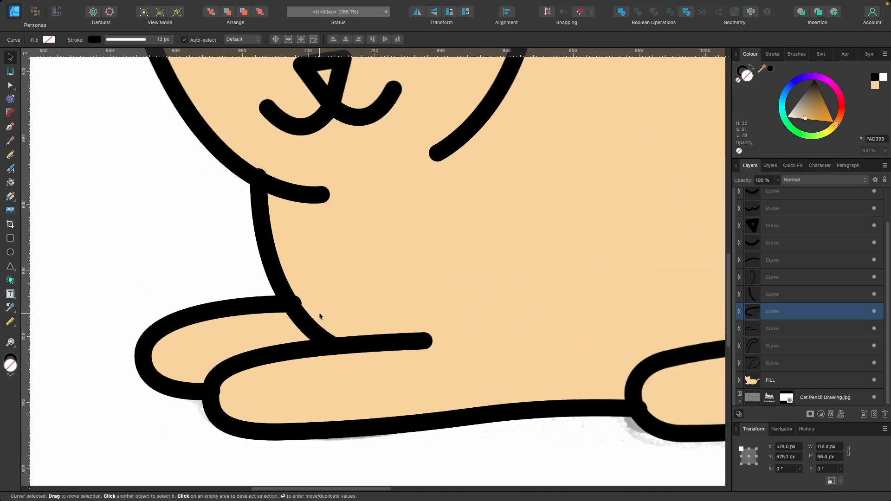
{"action": "scroll", "coordinate": [319, 313], "scroll_direction": "up", "scroll_amount": 8}
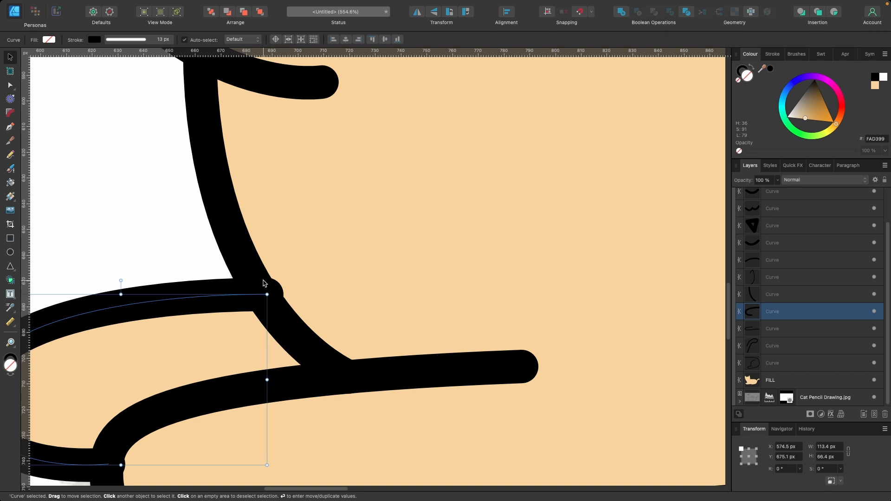
{"action": "key", "text": "a"}
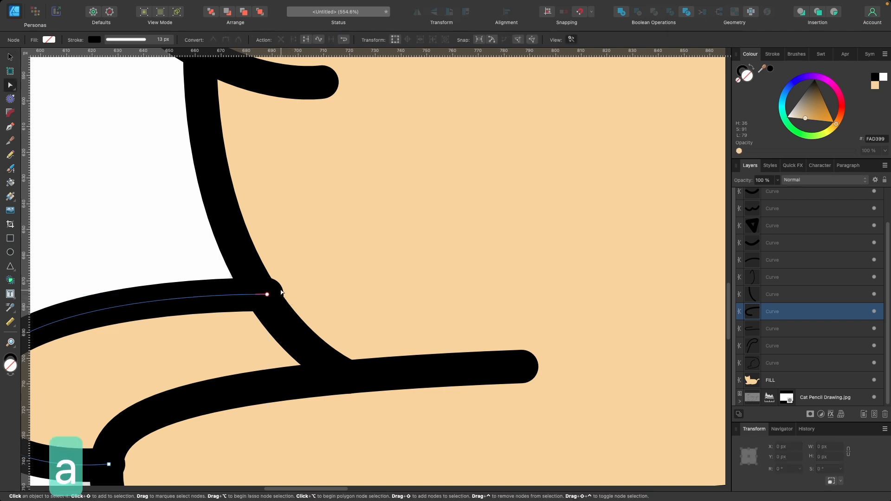
{"action": "left_click", "coordinate": [267, 294]}
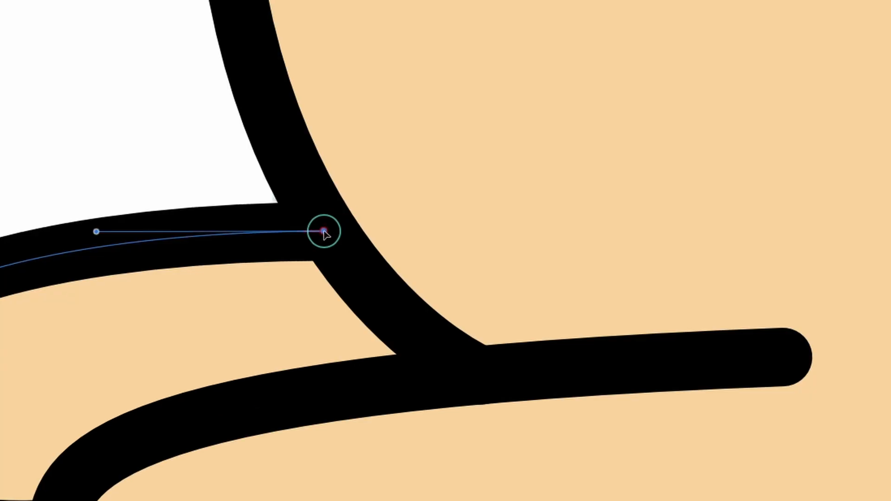
{"action": "scroll", "coordinate": [419, 312], "scroll_direction": "down", "scroll_amount": 5}
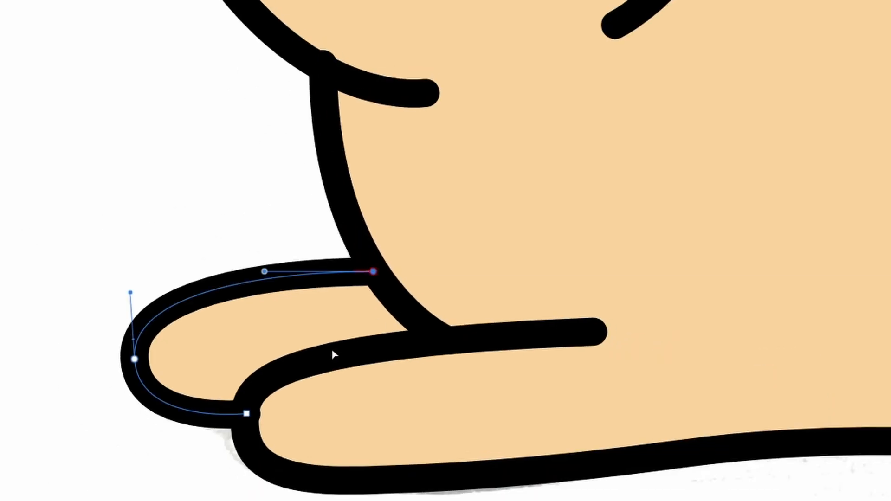
Set the far front leg curve's stroke to a butt cap and check its lower end at the near front leg.
{"action": "scroll", "coordinate": [243, 412], "scroll_direction": "up", "scroll_amount": 6}
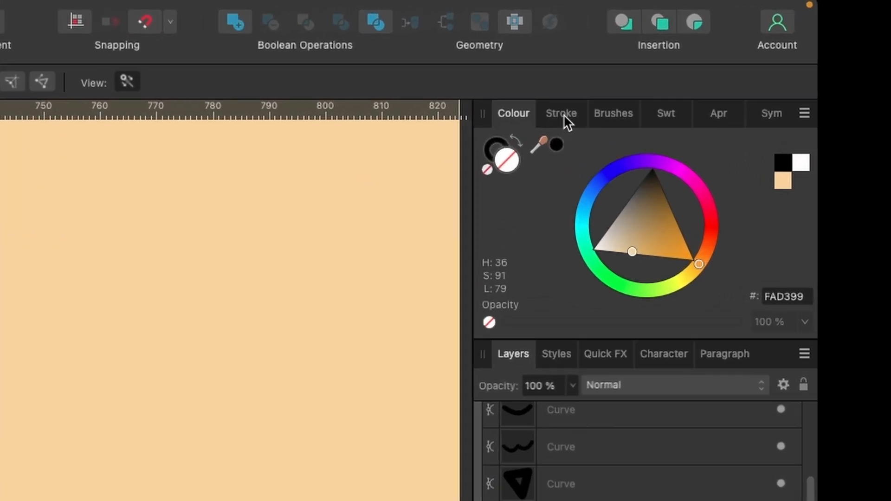
{"action": "left_click", "coordinate": [772, 54]}
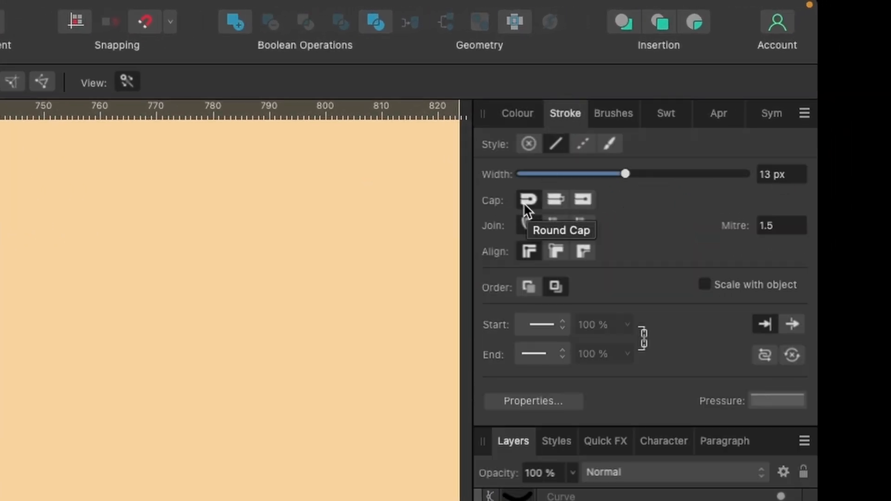
{"action": "left_click", "coordinate": [555, 199]}
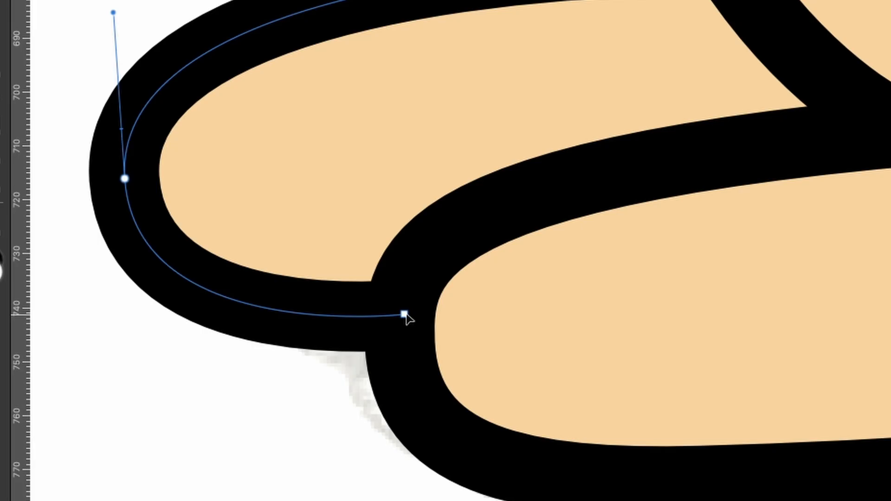
Test the far front leg curve's lower end node further inside the near front leg, and settle it within that leg's black line.
{"action": "left_click_drag", "start_coordinate": [212, 386], "coordinate": [245, 389]}
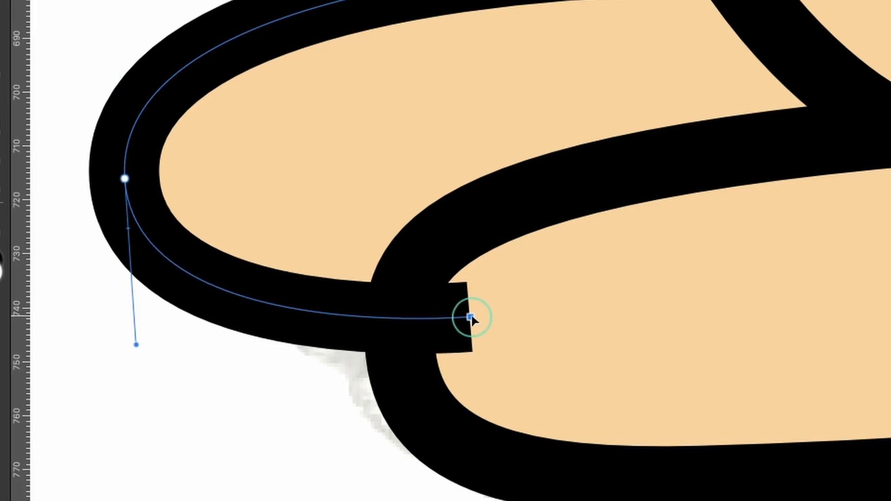
{"action": "left_click_drag", "start_coordinate": [470, 317], "coordinate": [413, 320]}
{"action": "scroll", "coordinate": [459, 297], "scroll_direction": "down", "scroll_amount": 5}
{"action": "scroll", "coordinate": [459, 297], "scroll_direction": "right", "scroll_amount": 3}
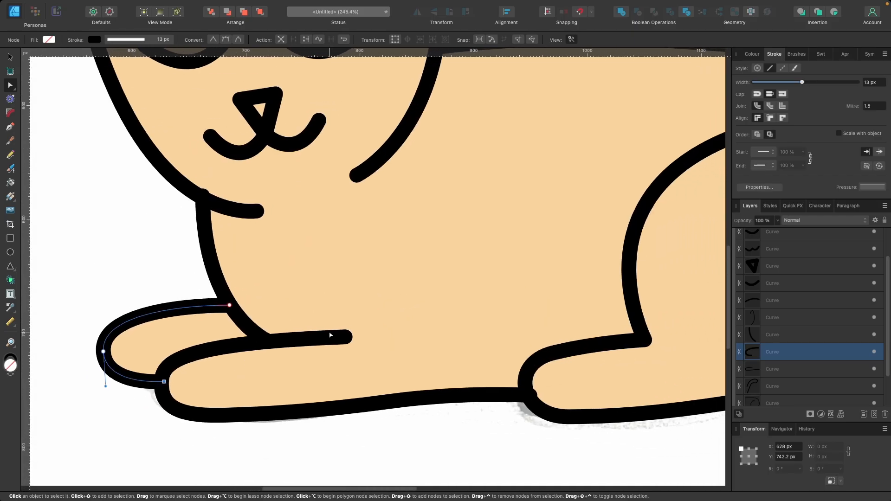
{"action": "scroll", "coordinate": [330, 335], "scroll_direction": "up", "scroll_amount": 5}
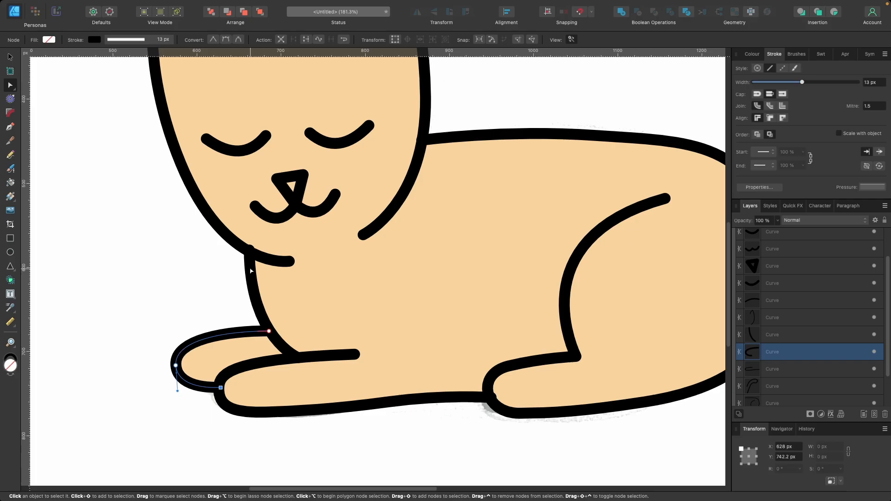
Pull the chest curve's upper end node inside the chin line, and the head-top curve's left end node inside the ear line.
{"action": "scroll", "coordinate": [250, 263], "scroll_direction": "up", "scroll_amount": 5}
{"action": "left_click", "coordinate": [248, 212]}
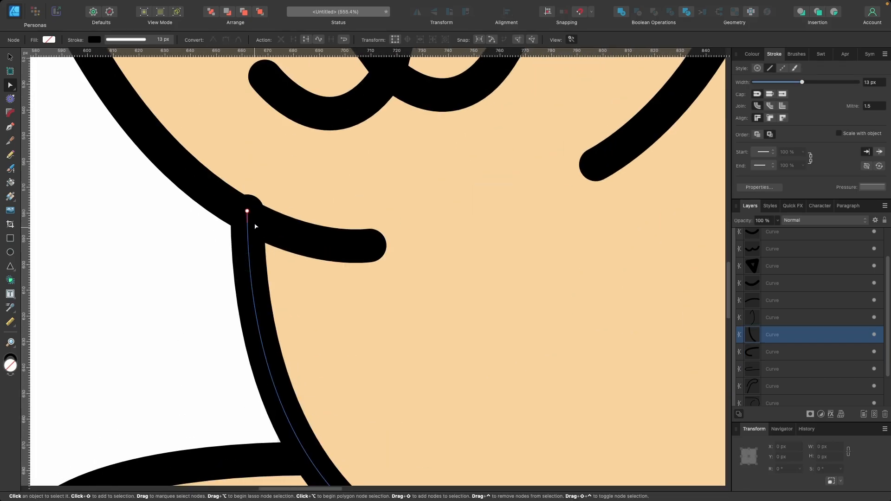
{"action": "left_click_drag", "start_coordinate": [247, 211], "coordinate": [247, 221]}
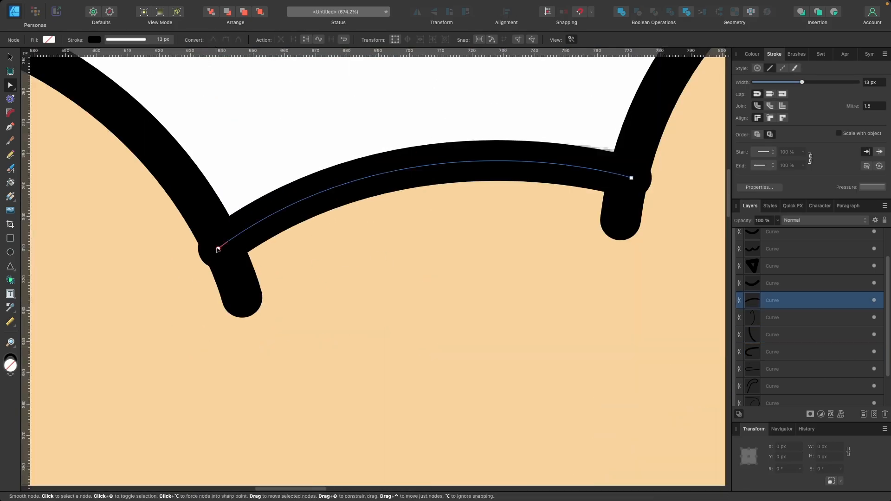
{"action": "left_click_drag", "start_coordinate": [218, 249], "coordinate": [226, 242]}
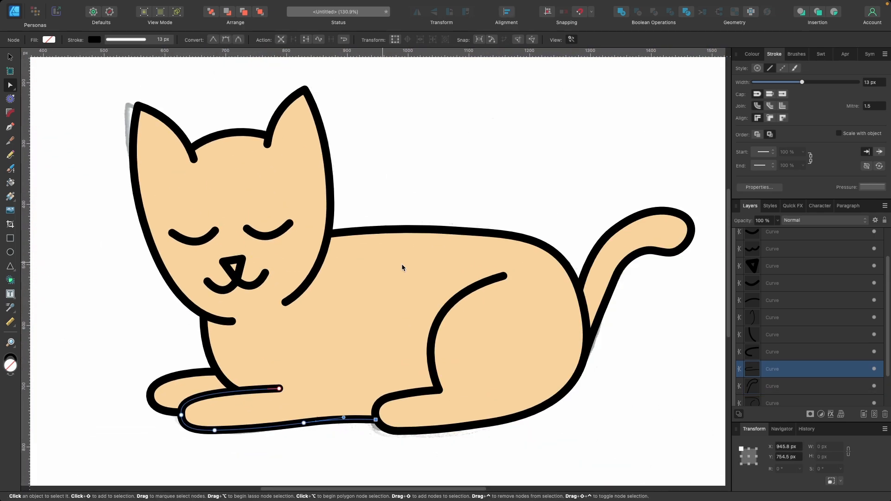
Select the FILL shape and lower its opacity to 62 % to reveal the pencil stripes underneath.
{"action": "left_click", "coordinate": [395, 279]}
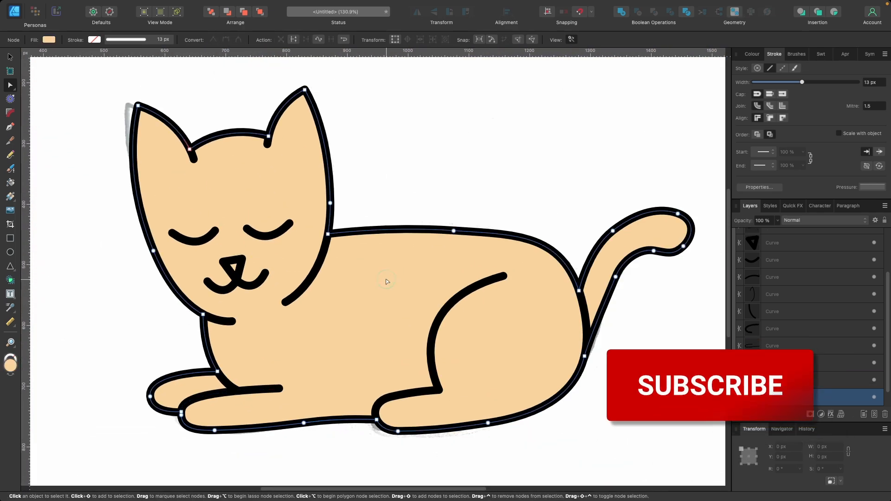
{"action": "scroll", "coordinate": [799, 382], "scroll_direction": "down", "scroll_amount": 1}
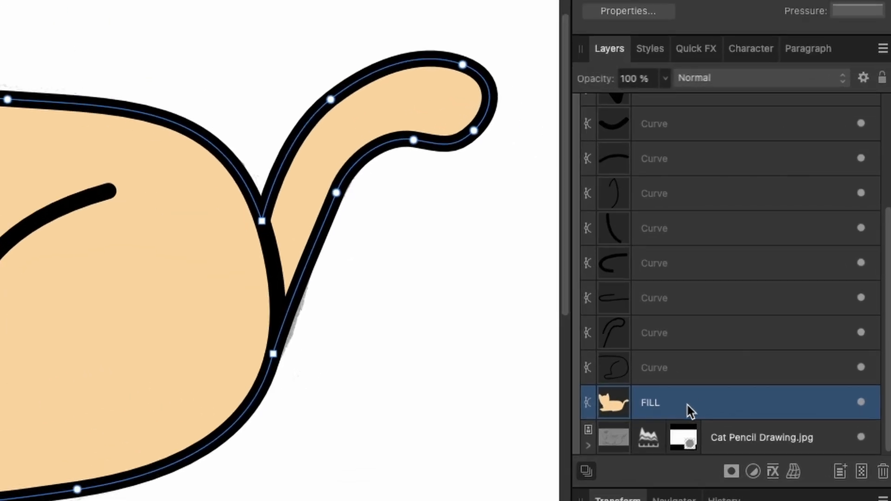
{"action": "left_click", "coordinate": [666, 80]}
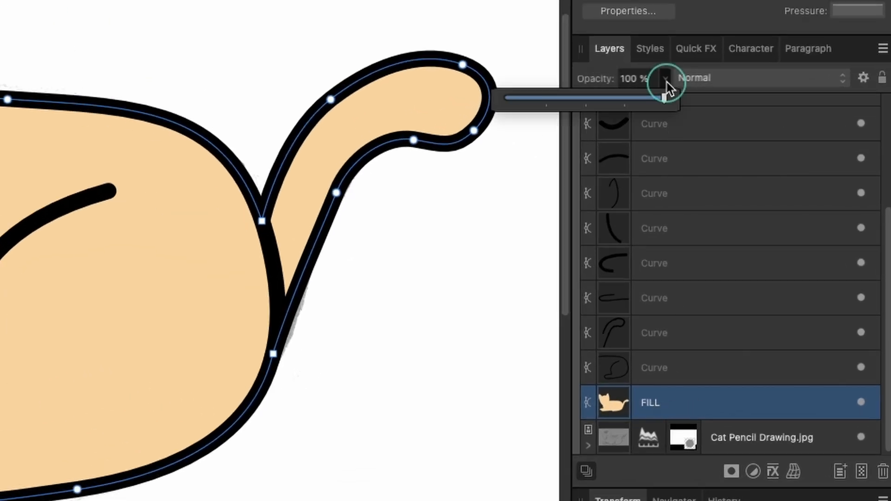
{"action": "left_click_drag", "start_coordinate": [664, 97], "coordinate": [622, 112]}
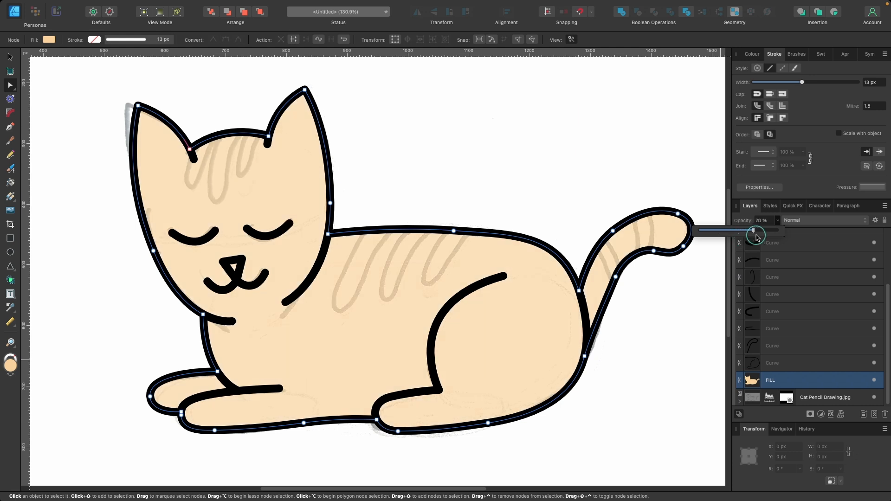
{"action": "left_click_drag", "start_coordinate": [757, 237], "coordinate": [752, 238]}
{"action": "left_click_drag", "start_coordinate": [750, 237], "coordinate": [748, 237]}
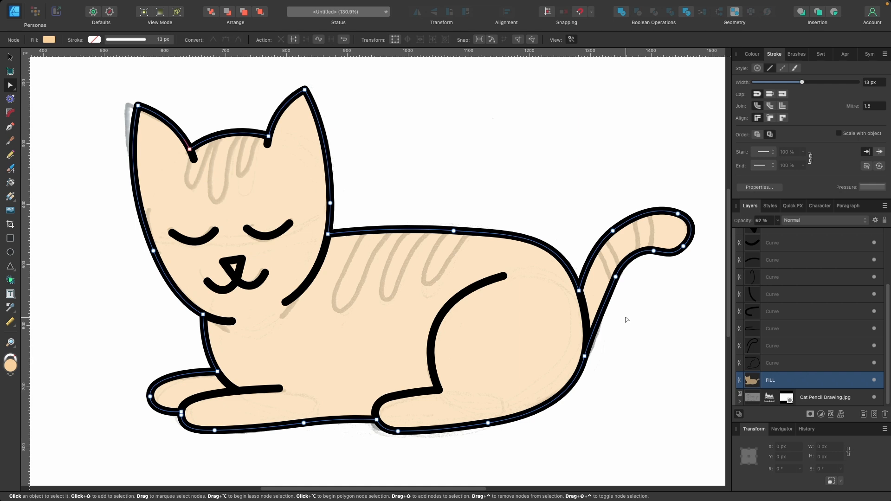
Set new objects to be inserted inside the selected FILL shape.
{"action": "scroll", "coordinate": [511, 246], "scroll_direction": "down", "scroll_amount": 2}
{"action": "scroll", "coordinate": [511, 245], "scroll_direction": "right", "scroll_amount": 2}
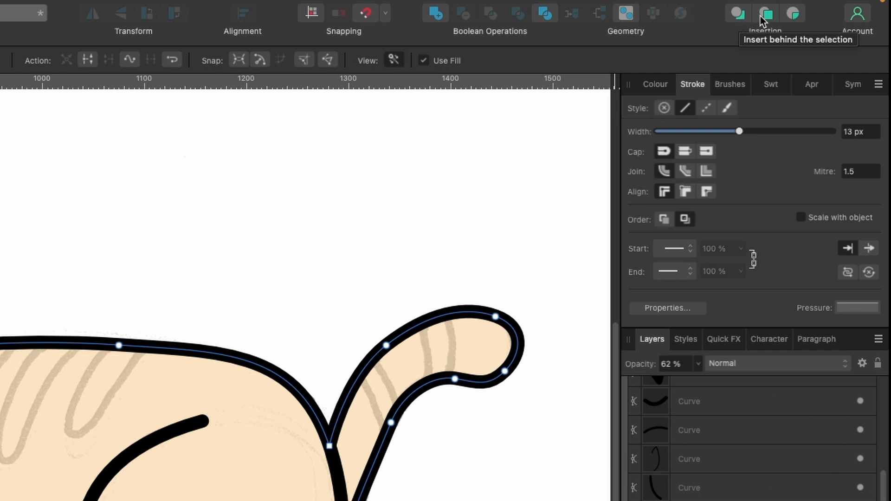
{"action": "left_click", "coordinate": [793, 15]}
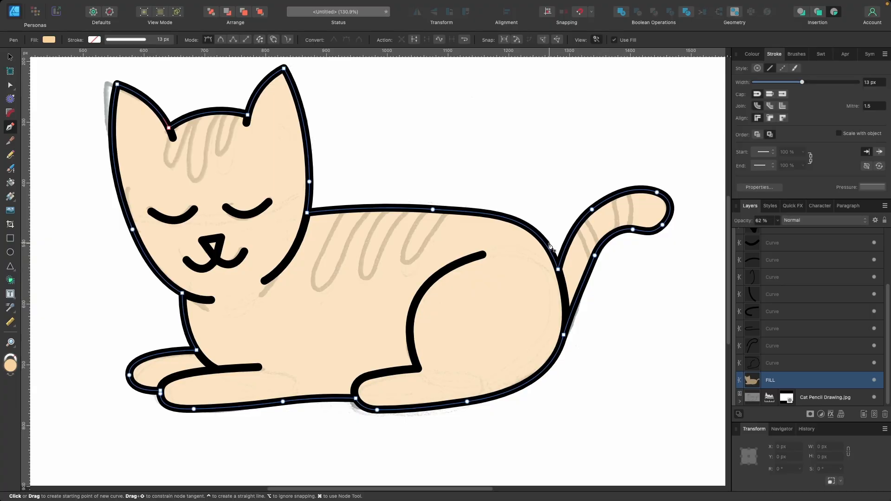
Trace the first back stripe with the Pen tool as a closed shape about 116 × 165 px, extending above the back line.
{"action": "scroll", "coordinate": [393, 186], "scroll_direction": "up", "scroll_amount": 2}
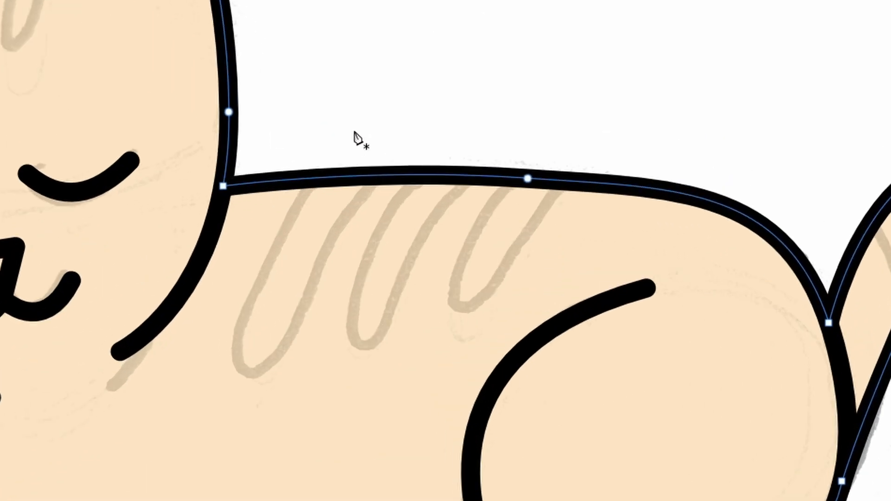
{"action": "left_click", "coordinate": [361, 189]}
{"action": "left_click_drag", "start_coordinate": [316, 256], "coordinate": [304, 284]}
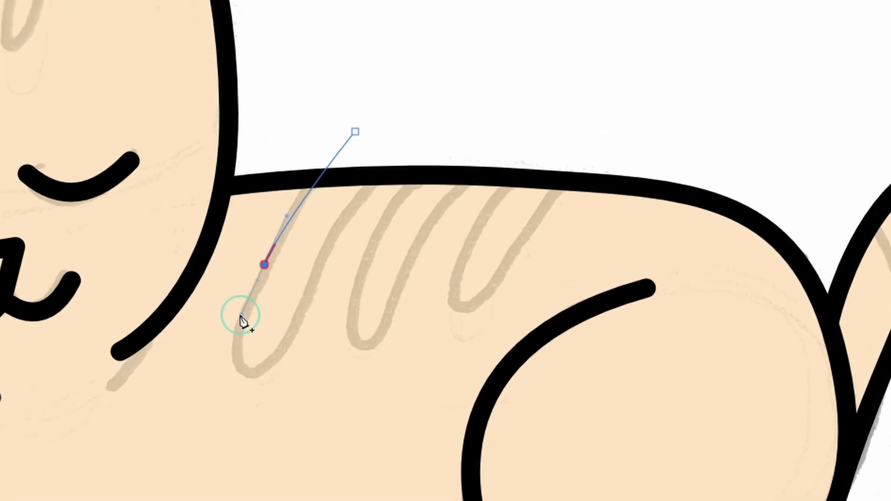
{"action": "left_click_drag", "start_coordinate": [240, 315], "coordinate": [240, 321]}
{"action": "left_click_drag", "start_coordinate": [248, 370], "coordinate": [276, 379]}
{"action": "left_click_drag", "start_coordinate": [319, 265], "coordinate": [343, 226]}
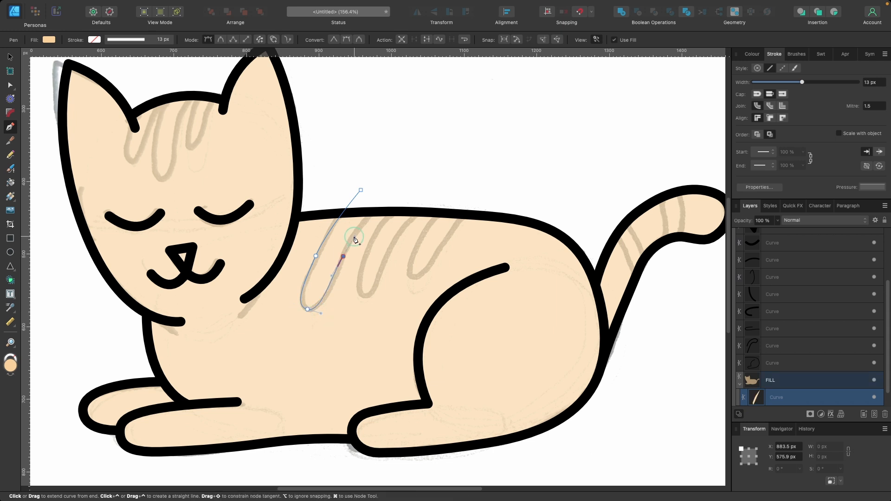
{"action": "left_click", "coordinate": [384, 192]}
{"action": "left_click", "coordinate": [360, 189]}
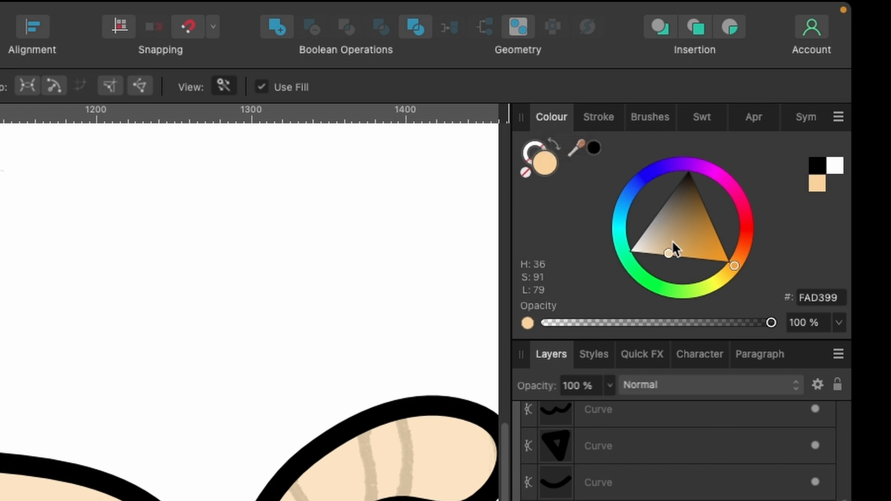
Give the stripe a saturated orange fill, FFA620, and restore the FILL shape's opacity to 100 %.
{"action": "left_click_drag", "start_coordinate": [672, 250], "coordinate": [712, 262]}
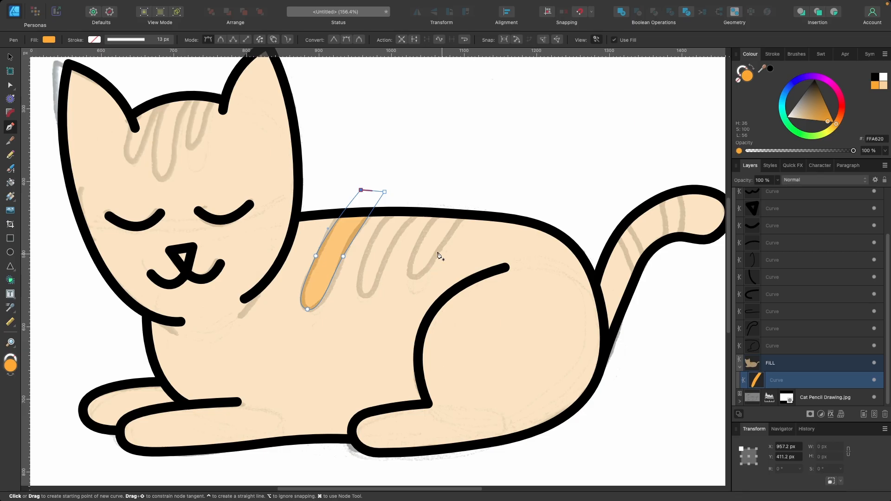
{"action": "left_click", "coordinate": [794, 365]}
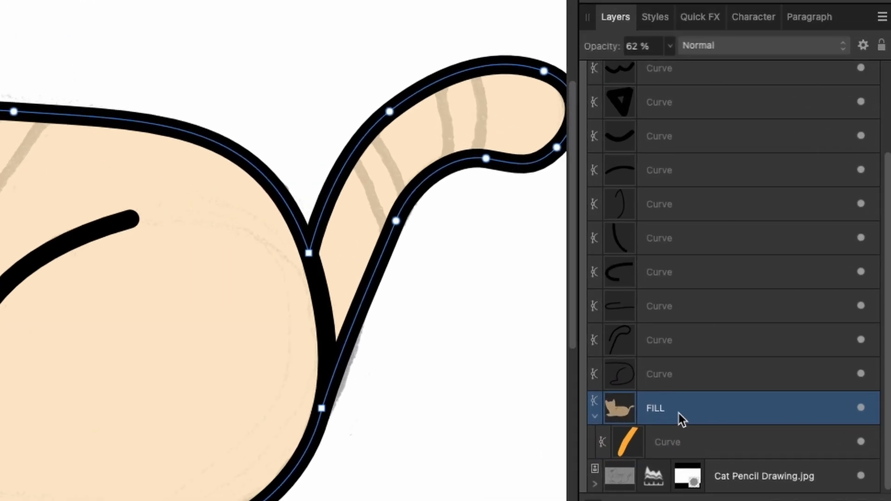
{"action": "left_click_drag", "start_coordinate": [669, 45], "coordinate": [793, 57]}
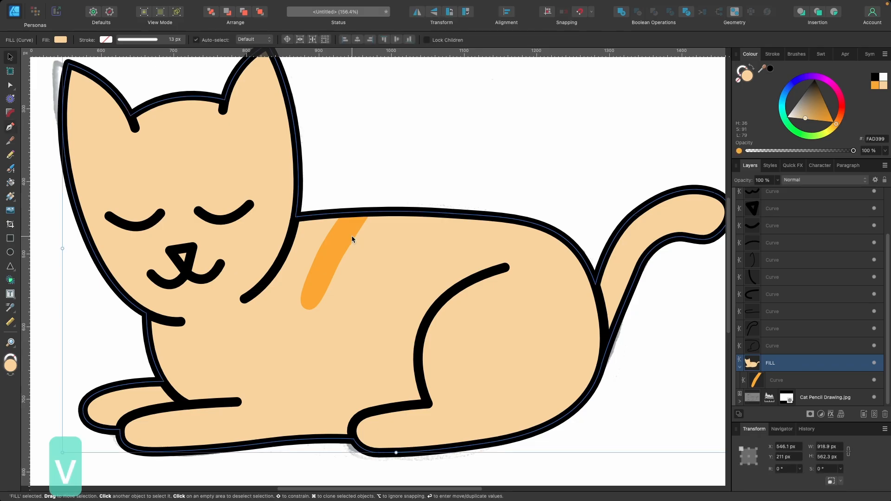
Shift the back stripe slightly upward inside FILL and change its fill to the light brown CFA360.
{"action": "double_click", "coordinate": [333, 247]}
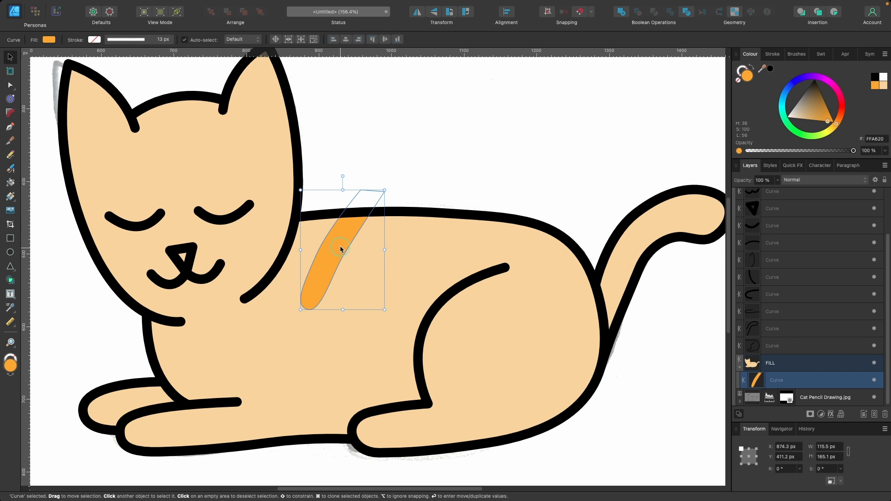
{"action": "mouse_move", "coordinate": [341, 249]}
{"action": "left_mouse_down"}
{"action": "mouse_move", "coordinate": [412, 145]}
{"action": "mouse_move", "coordinate": [398, 159]}
{"action": "mouse_move", "coordinate": [338, 249]}
{"action": "mouse_move", "coordinate": [427, 141]}
{"action": "mouse_move", "coordinate": [342, 234]}
{"action": "mouse_move", "coordinate": [358, 215]}
{"action": "mouse_move", "coordinate": [348, 225]}
{"action": "mouse_move", "coordinate": [346, 239]}
{"action": "left_mouse_up"}
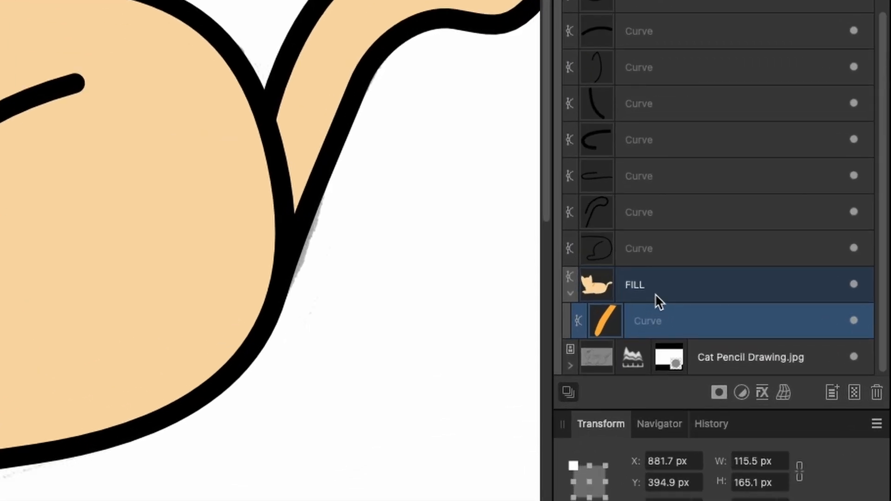
{"action": "left_click", "coordinate": [569, 295]}
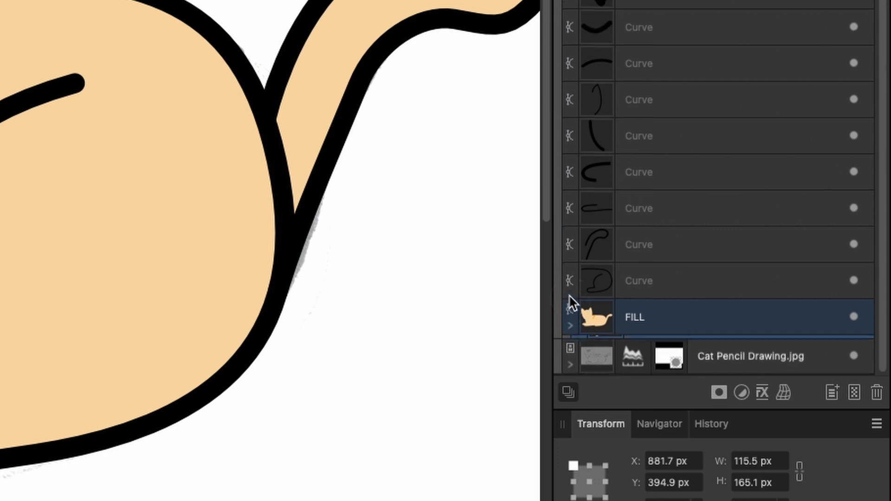
{"action": "left_click", "coordinate": [570, 328]}
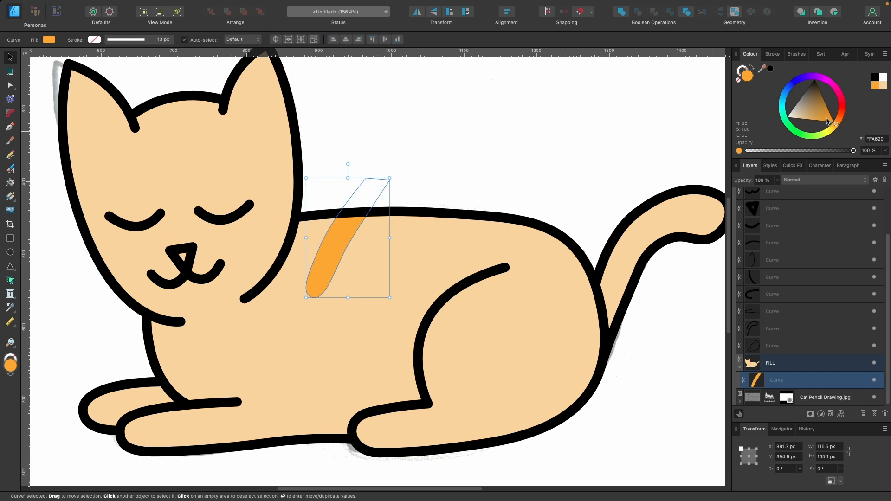
{"action": "left_click_drag", "start_coordinate": [828, 122], "coordinate": [812, 114]}
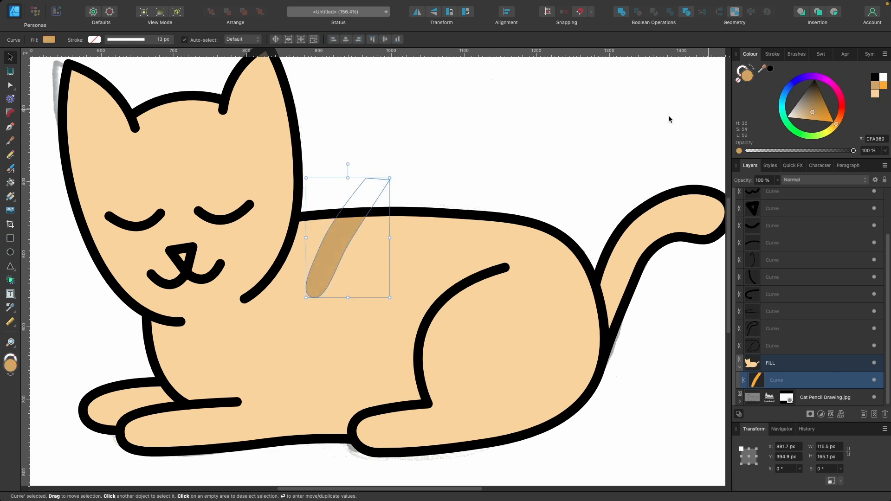
{"action": "left_click_drag", "start_coordinate": [344, 239], "coordinate": [343, 236]}
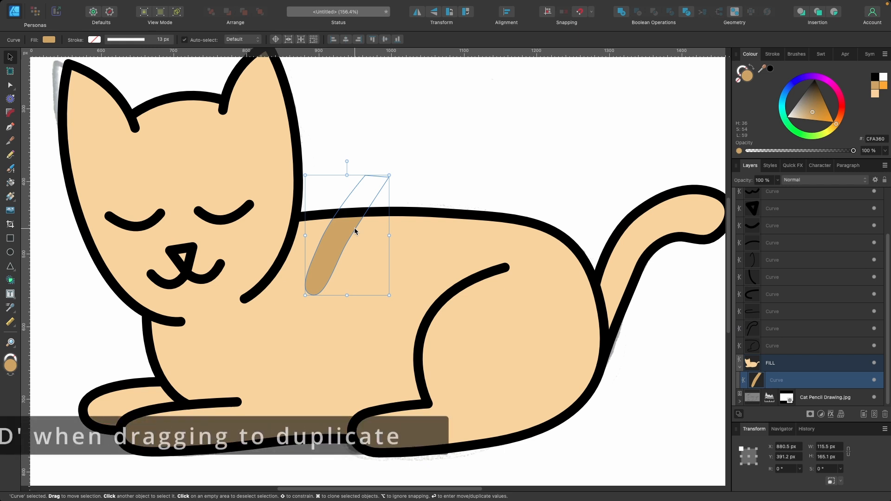
Duplicate the stripe twice along the back toward the tail, and shift the middle copy to even out the spacing.
{"action": "left_click_drag", "start_coordinate": [341, 235], "coordinate": [389, 218]}
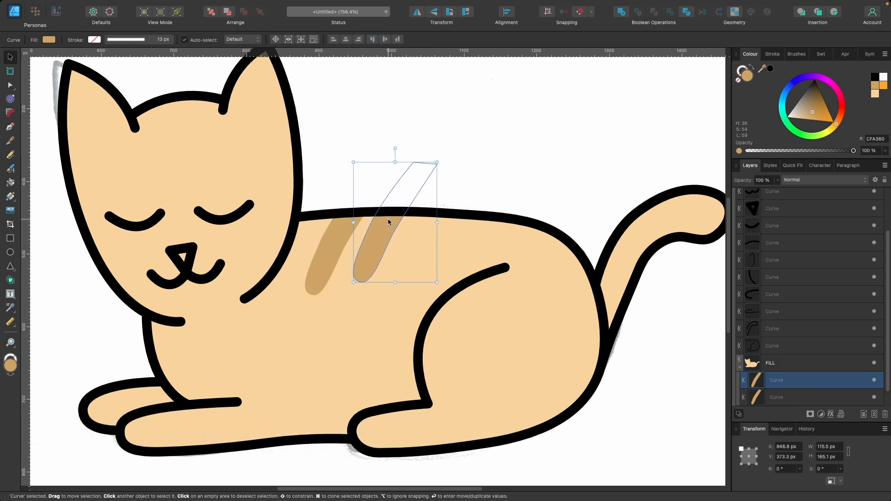
{"action": "left_click_drag", "start_coordinate": [388, 218], "coordinate": [453, 208]}
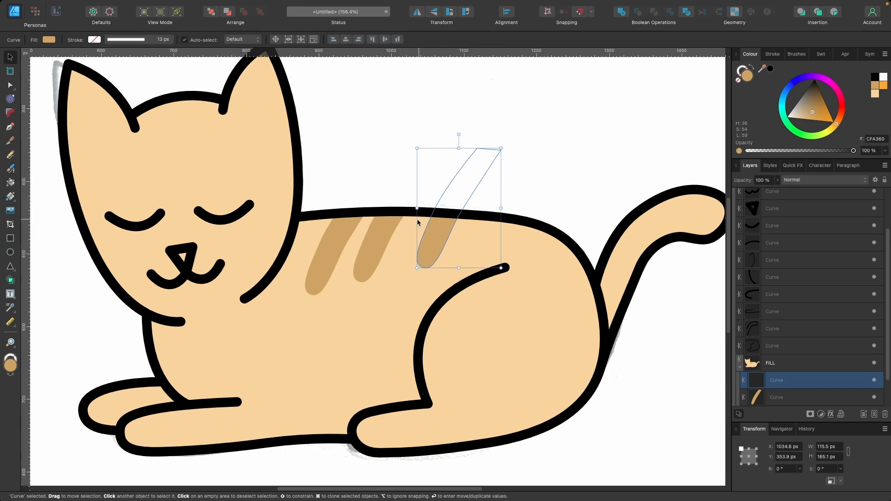
{"action": "left_click", "coordinate": [389, 232]}
{"action": "left_click_drag", "start_coordinate": [388, 232], "coordinate": [397, 230]}
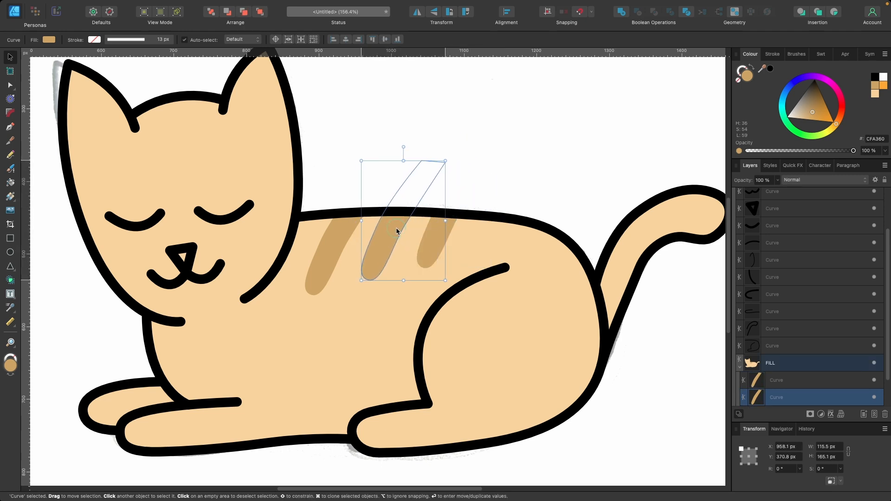
Draw a closed, round-ended stripe about 28 × 93 px on the forehead with the Pen tool, inside FILL and crossing the head-top line.
{"action": "key", "text": "super+0"}
{"action": "scroll", "coordinate": [425, 252], "scroll_direction": "up", "scroll_amount": 5}
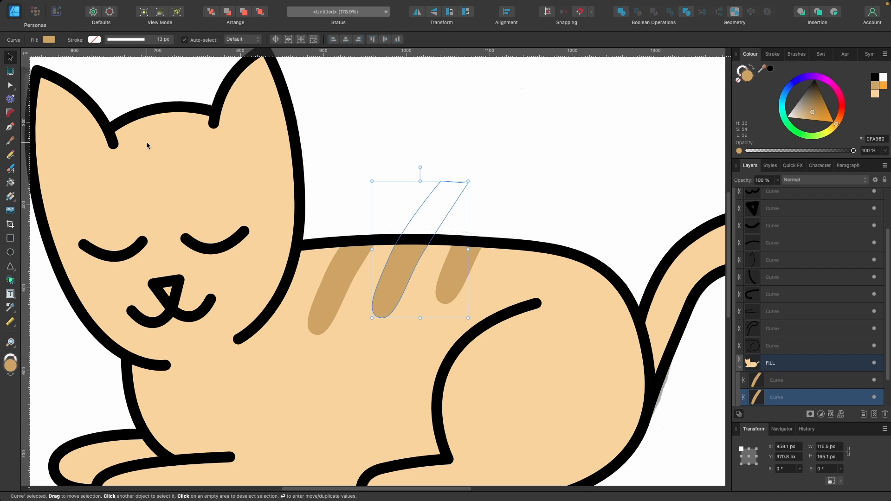
{"action": "scroll", "coordinate": [147, 146], "scroll_direction": "up", "scroll_amount": 2}
{"action": "key", "text": "p"}
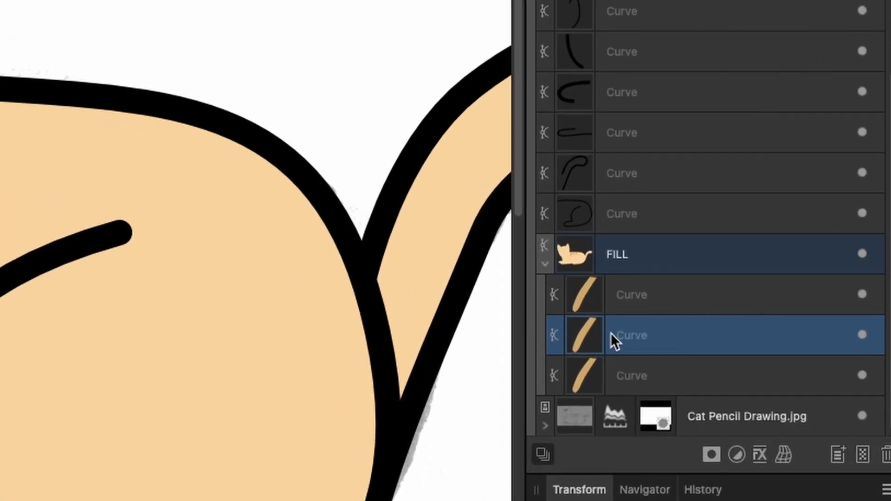
{"action": "left_click", "coordinate": [787, 386]}
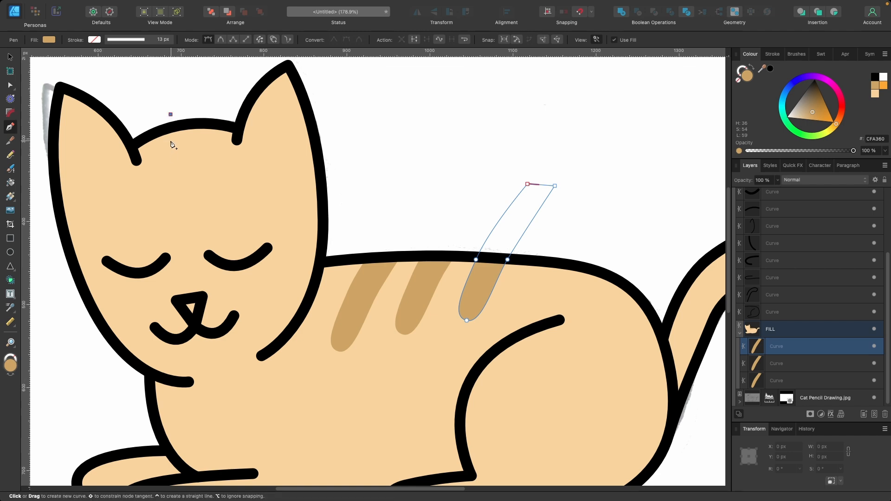
{"action": "left_click_drag", "start_coordinate": [176, 165], "coordinate": [195, 187]}
{"action": "left_click_drag", "start_coordinate": [193, 152], "coordinate": [191, 140]}
{"action": "left_click", "coordinate": [191, 111]}
{"action": "left_click", "coordinate": [171, 114]}
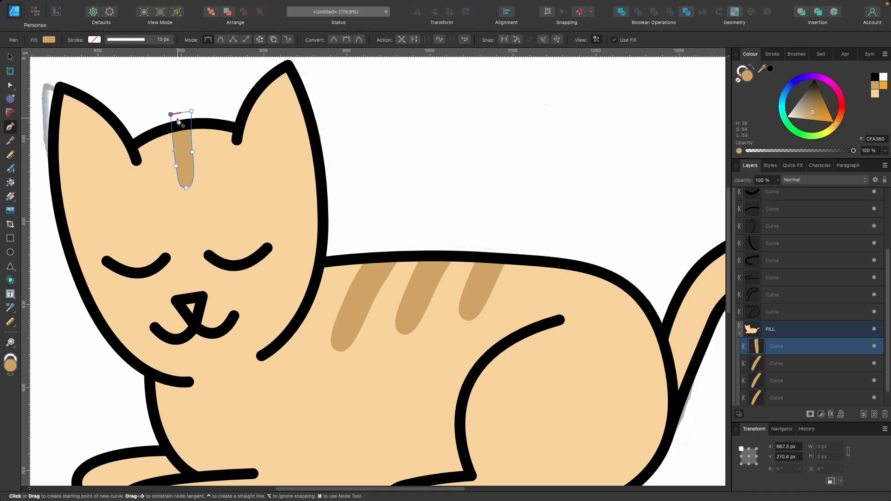
Duplicate the forehead stripe to either side of the original, between the ears.
{"action": "key", "text": "v"}
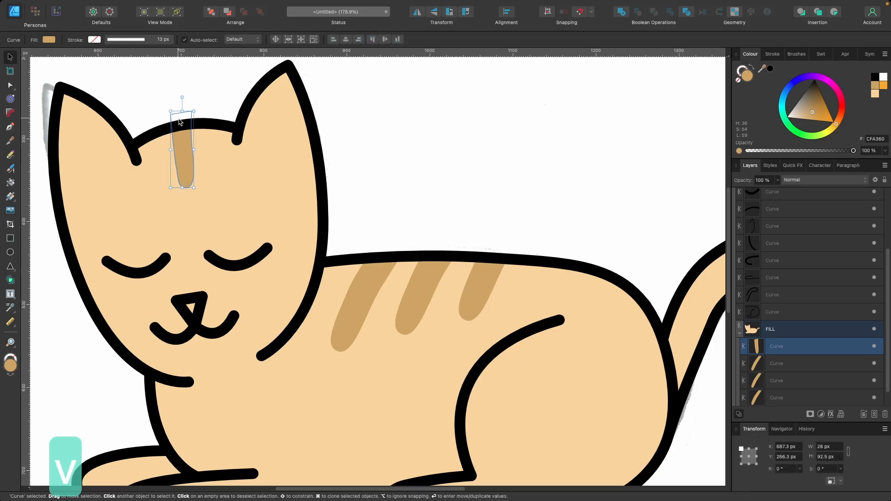
{"action": "mouse_move", "coordinate": [182, 154]}
{"action": "left_mouse_down"}
{"action": "mouse_move", "coordinate": [209, 149]}
{"action": "mouse_move", "coordinate": [208, 141]}
{"action": "mouse_move", "coordinate": [152, 149]}
{"action": "left_mouse_up"}
{"action": "scroll", "coordinate": [260, 194], "scroll_direction": "down", "scroll_amount": 2}
{"action": "scroll", "coordinate": [260, 194], "scroll_direction": "left", "scroll_amount": 3}
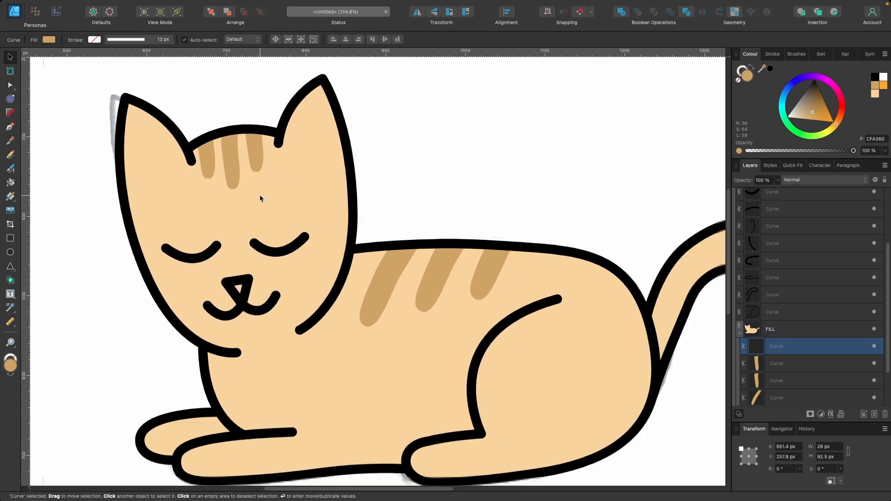
Draw a closed, curved triangular patch about 46 × 94 px inside the left ear with the Pen tool.
{"action": "scroll", "coordinate": [179, 152], "scroll_direction": "up", "scroll_amount": 3}
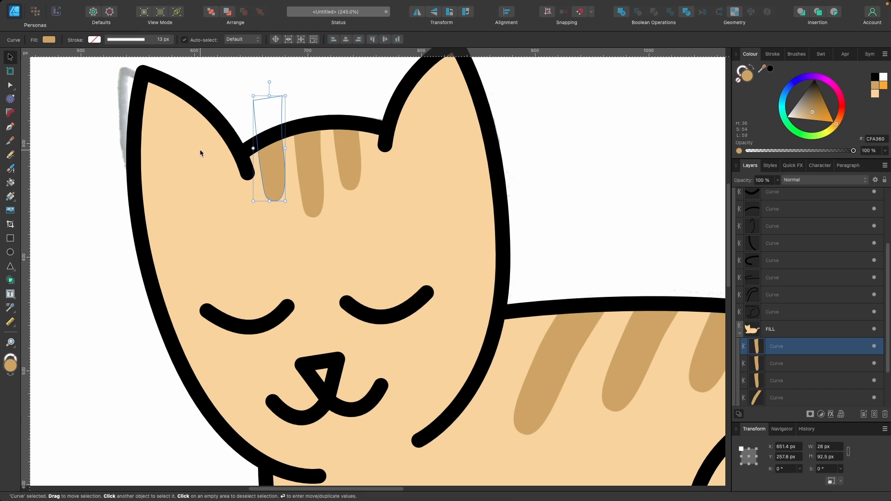
{"action": "key", "text": "p"}
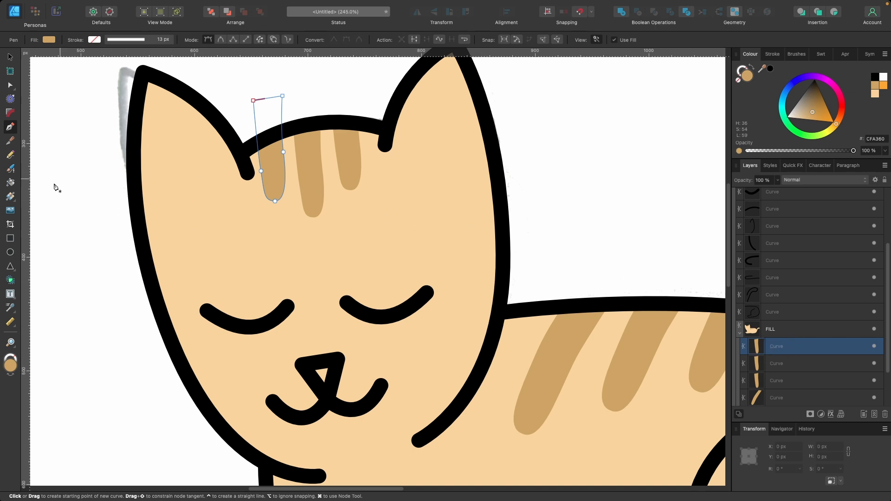
{"action": "left_click", "coordinate": [218, 184]}
{"action": "left_click_drag", "start_coordinate": [171, 125], "coordinate": [139, 110]}
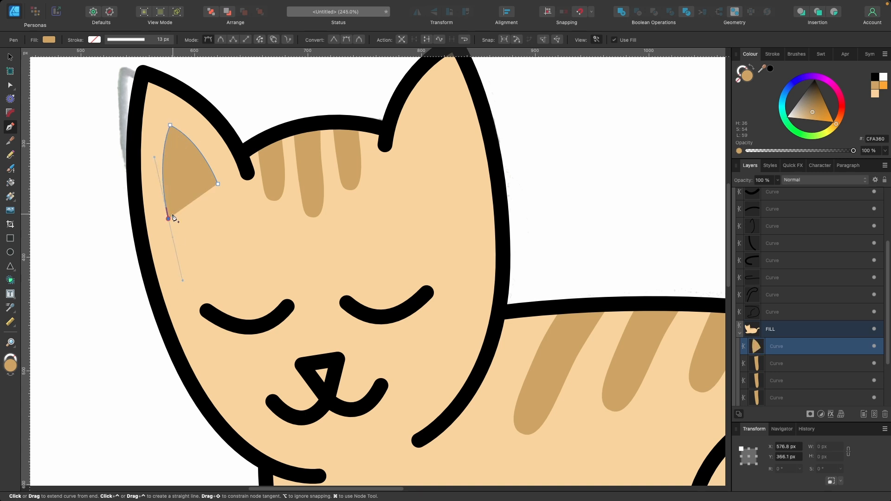
{"action": "left_click_drag", "start_coordinate": [172, 232], "coordinate": [187, 297]}
{"action": "left_click", "coordinate": [218, 184]}
{"action": "scroll", "coordinate": [219, 185], "scroll_direction": "left", "scroll_amount": 2}
{"action": "key", "text": "v"}
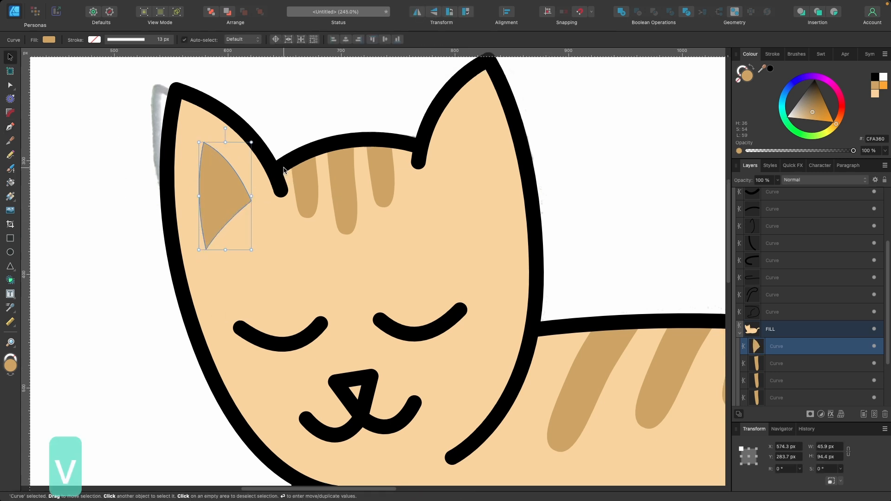
{"action": "scroll", "coordinate": [247, 188], "scroll_direction": "up", "scroll_amount": 2}
{"action": "scroll", "coordinate": [247, 188], "scroll_direction": "right", "scroll_amount": 2}
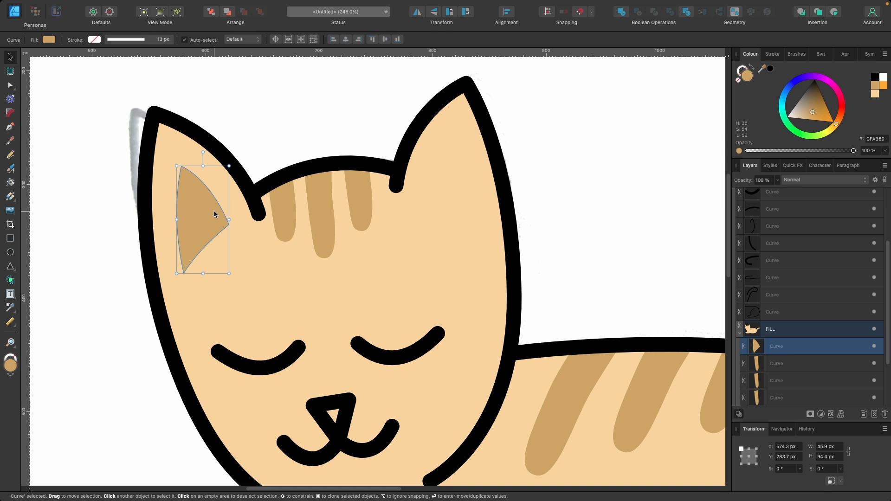
Duplicate the inner-ear patch into the right ear and flip the copy horizontally so it fits within that ear.
{"action": "mouse_move", "coordinate": [214, 214]}
{"action": "left_mouse_down"}
{"action": "mouse_move", "coordinate": [436, 165]}
{"action": "mouse_move", "coordinate": [461, 176]}
{"action": "left_mouse_up"}
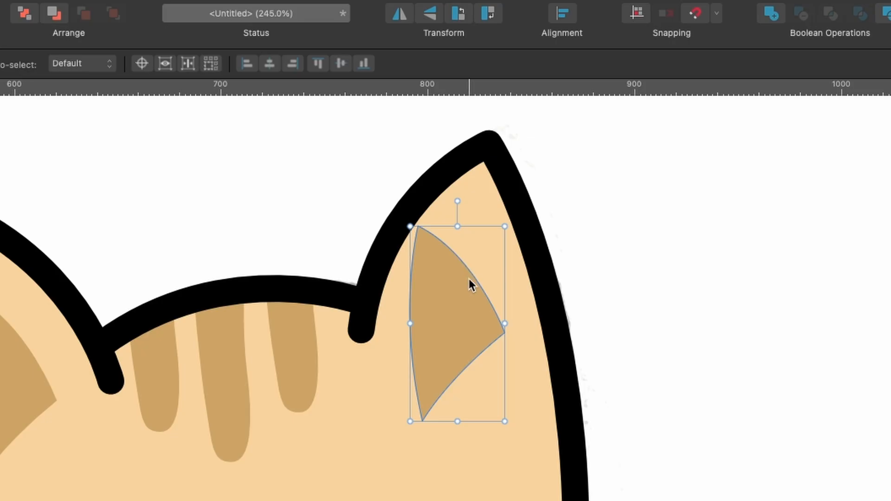
{"action": "left_click", "coordinate": [401, 15]}
{"action": "left_click_drag", "start_coordinate": [457, 156], "coordinate": [454, 160]}
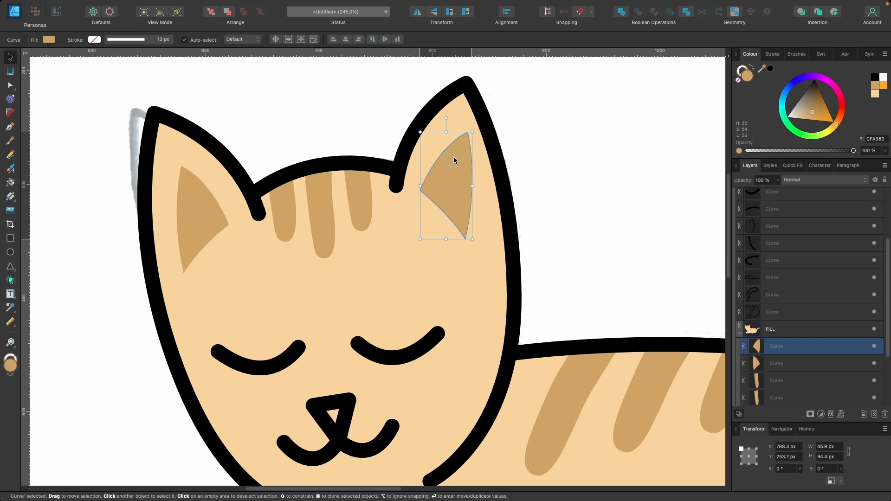
Reshape the right inner-ear patch by moving its top node up and inward and its lower node outward toward the head line.
{"action": "key", "text": "a"}
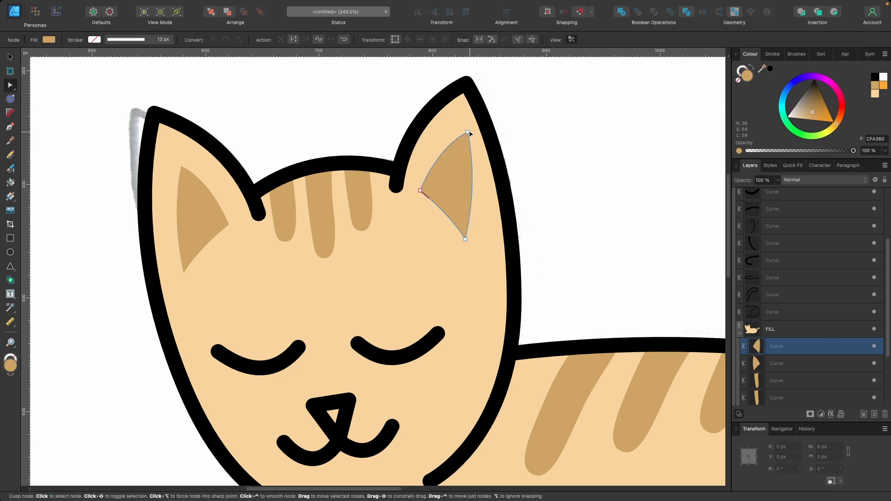
{"action": "left_click_drag", "start_coordinate": [467, 132], "coordinate": [458, 122]}
{"action": "left_click_drag", "start_coordinate": [466, 240], "coordinate": [478, 226]}
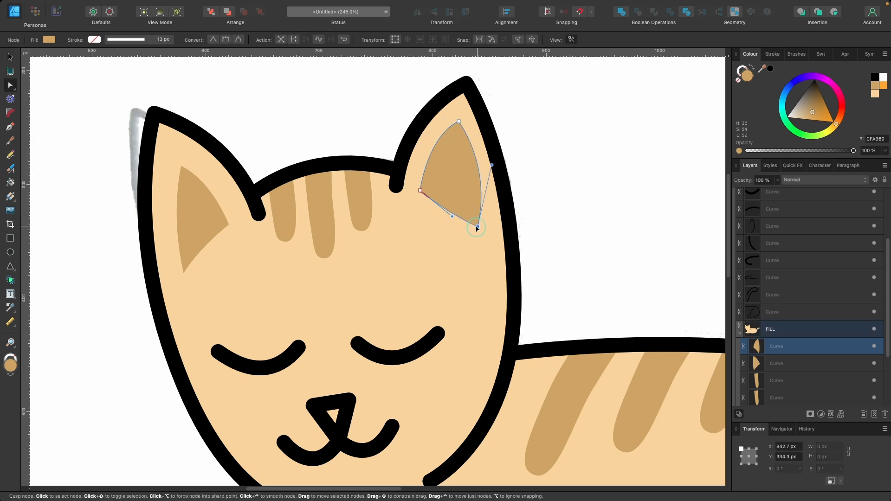
Draw a closed four-sided brown stripe across the middle of the tail with the Pen tool, its ends crossing the tail outlines.
{"action": "scroll", "coordinate": [462, 186], "scroll_direction": "down", "scroll_amount": 10}
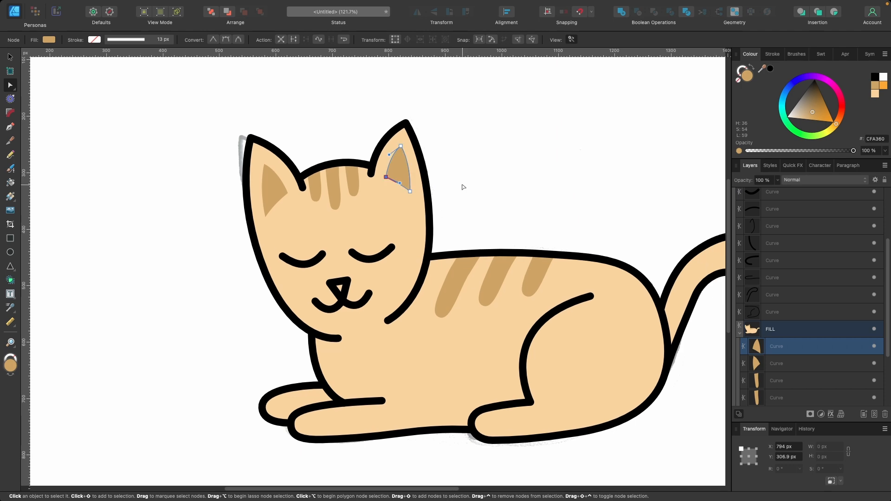
{"action": "scroll", "coordinate": [462, 187], "scroll_direction": "down", "scroll_amount": 1}
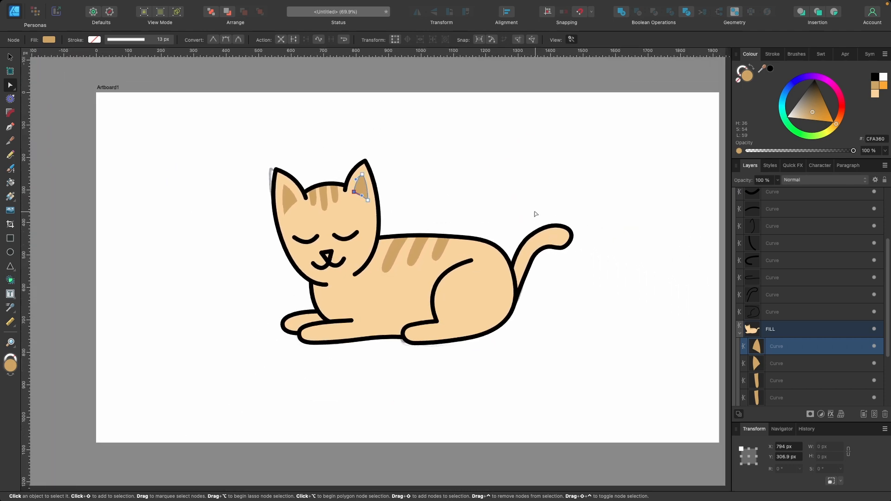
{"action": "scroll", "coordinate": [554, 234], "scroll_direction": "up", "scroll_amount": 7}
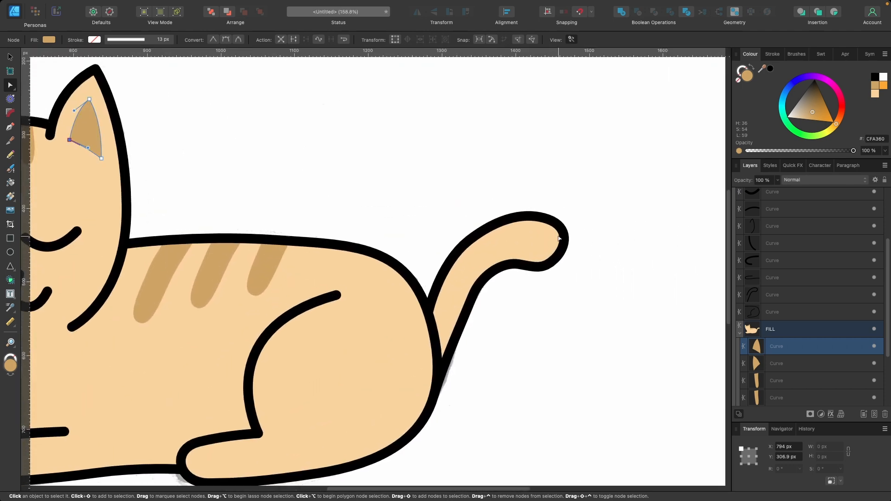
{"action": "key", "text": "p"}
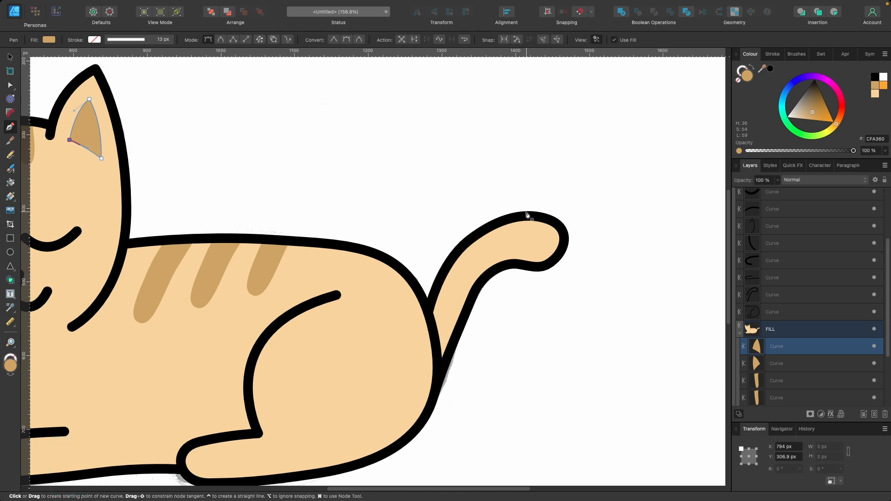
{"action": "left_click", "coordinate": [474, 236]}
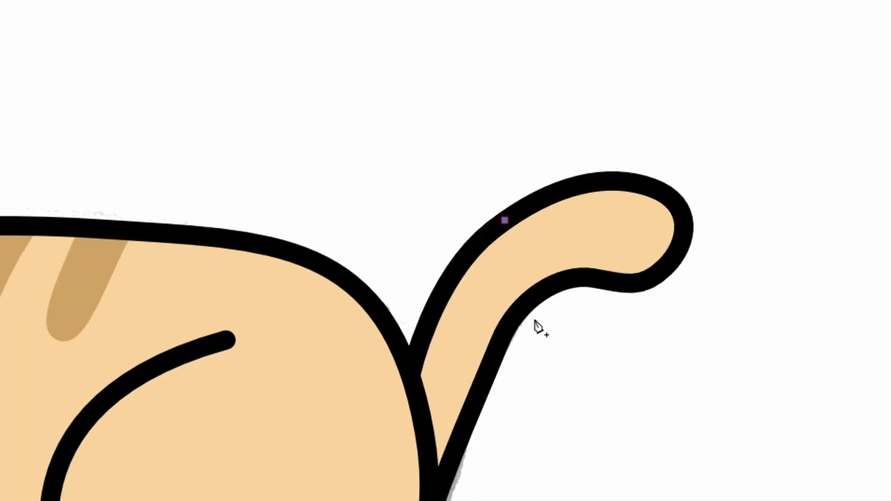
{"action": "left_click", "coordinate": [552, 307]}
{"action": "left_click", "coordinate": [527, 329]}
{"action": "left_click", "coordinate": [466, 228]}
{"action": "left_click", "coordinate": [505, 221]}
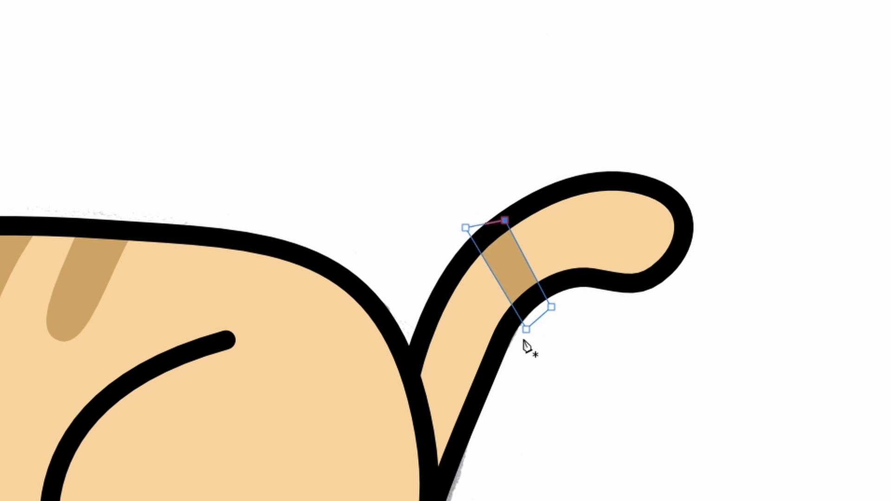
Draw a second closed four-sided stripe across the tail, nearer its base.
{"action": "left_click", "coordinate": [506, 362]}
{"action": "left_click", "coordinate": [440, 283]}
{"action": "left_click", "coordinate": [424, 312]}
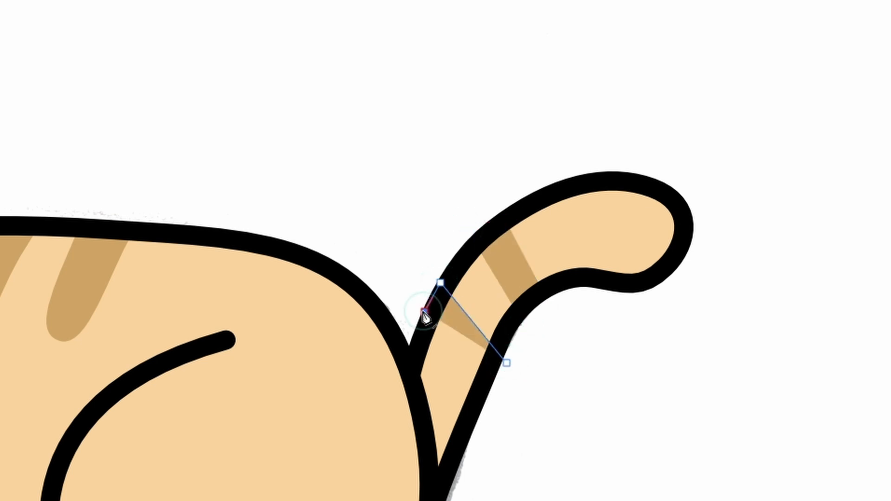
{"action": "left_click", "coordinate": [495, 386]}
{"action": "left_click", "coordinate": [507, 363]}
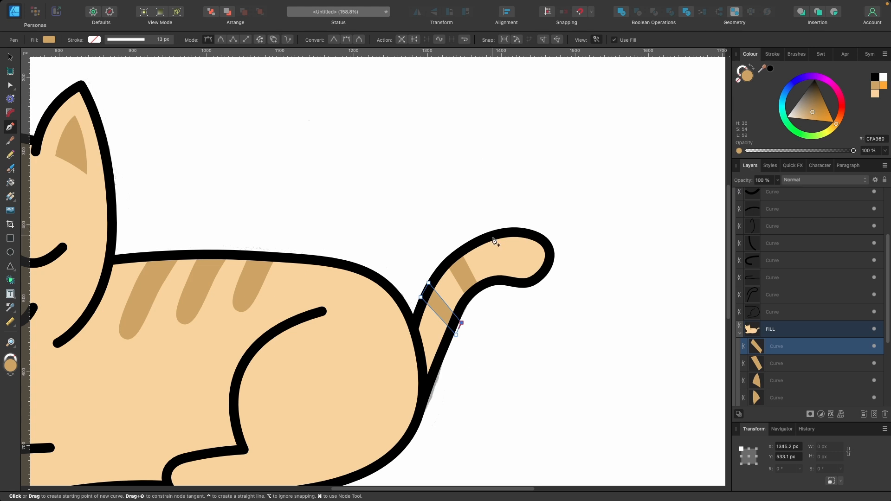
Draw a closed four-sided shape over the tail tip inside FILL and change its fill to white, FFFFFF.
{"action": "left_click", "coordinate": [495, 227]}
{"action": "left_click", "coordinate": [497, 283]}
{"action": "left_click", "coordinate": [562, 291]}
{"action": "left_click", "coordinate": [565, 240]}
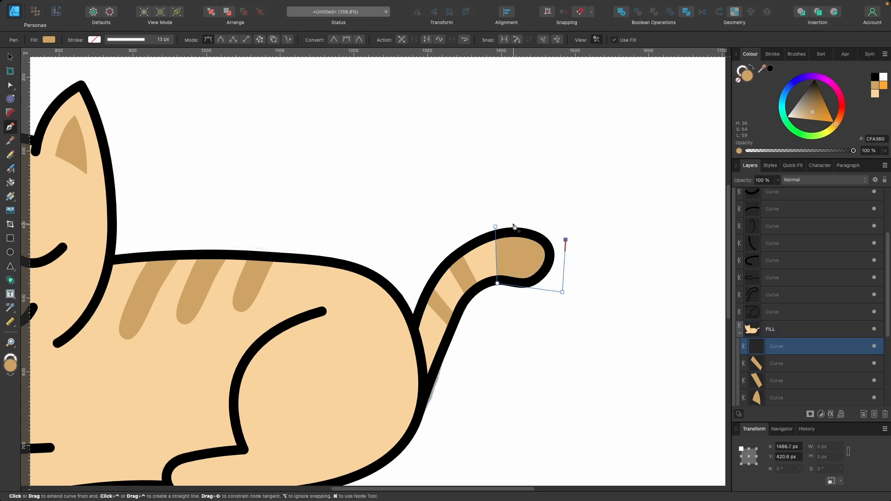
{"action": "left_click", "coordinate": [495, 227]}
{"action": "left_click_drag", "start_coordinate": [799, 119], "coordinate": [773, 126]}
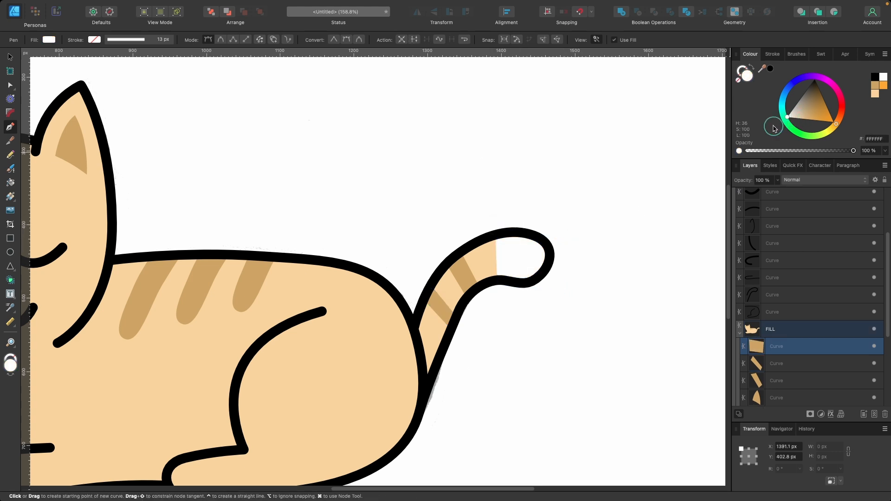
Curve the inner edge of the white tail-tip shape toward the tail base and move its lower corner slightly toward the tip.
{"action": "scroll", "coordinate": [531, 280], "scroll_direction": "up", "scroll_amount": 5}
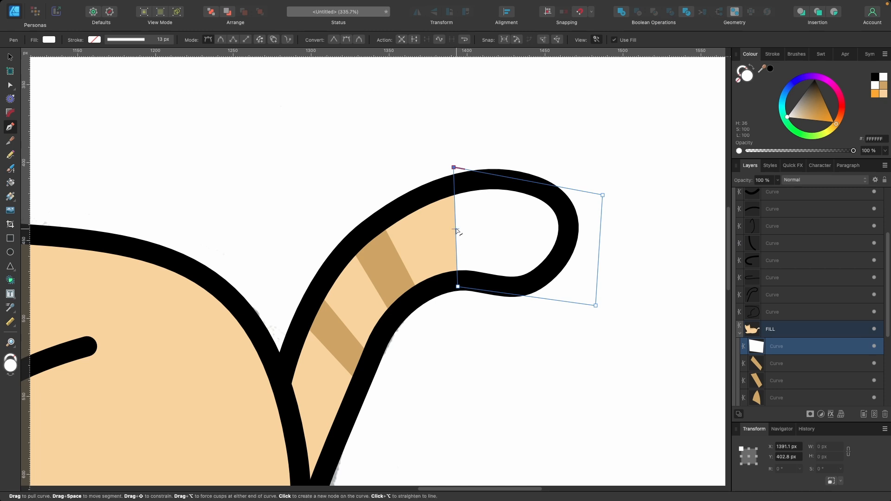
{"action": "left_click_drag", "start_coordinate": [457, 231], "coordinate": [447, 232]}
{"action": "left_click_drag", "start_coordinate": [457, 287], "coordinate": [469, 278]}
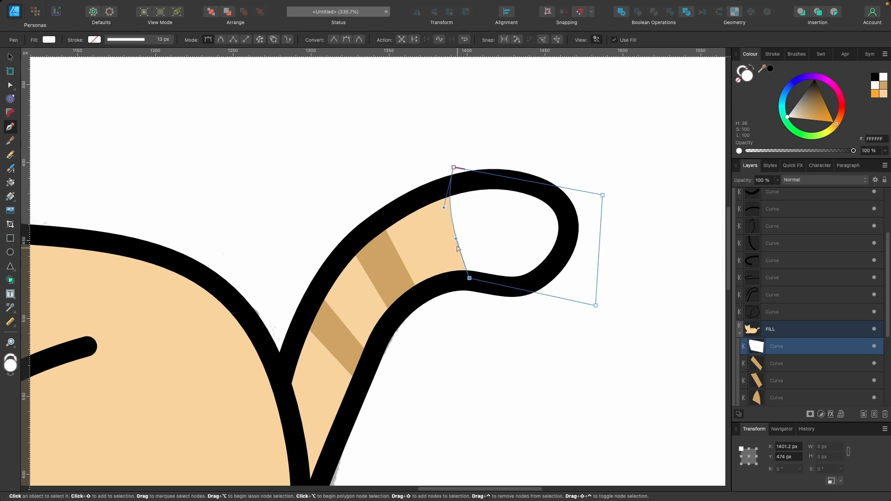
{"action": "key", "text": "super+0"}
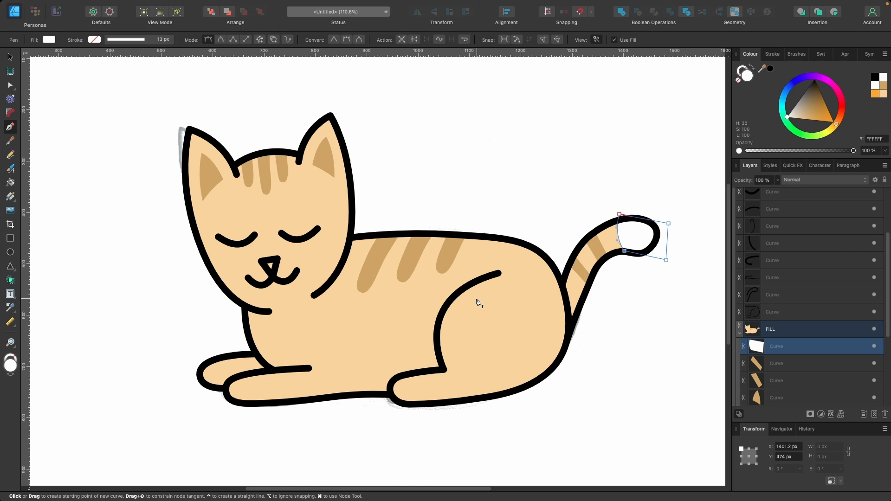
Start a shadow outline inside FILL with the Pen tool, running from the thigh line down and around the hind paw at a small offset.
{"action": "scroll", "coordinate": [451, 343], "scroll_direction": "down", "scroll_amount": 1}
{"action": "scroll", "coordinate": [451, 342], "scroll_direction": "left", "scroll_amount": 1}
{"action": "scroll", "coordinate": [428, 344], "scroll_direction": "left", "scroll_amount": 1}
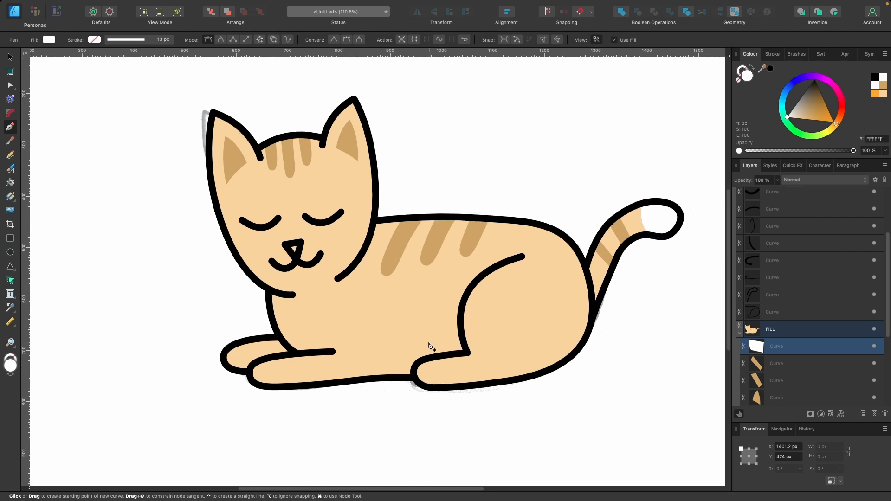
{"action": "scroll", "coordinate": [428, 344], "scroll_direction": "right", "scroll_amount": 1}
{"action": "scroll", "coordinate": [461, 312], "scroll_direction": "up", "scroll_amount": 3}
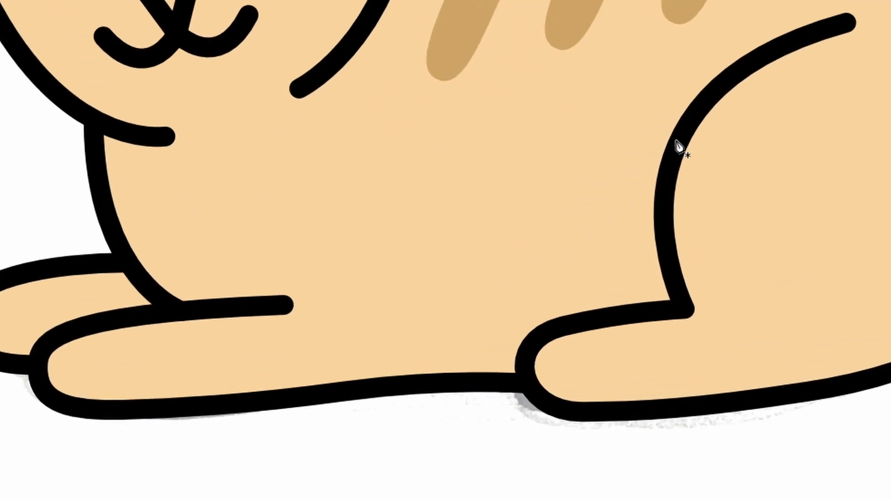
{"action": "left_click", "coordinate": [677, 142]}
{"action": "left_click_drag", "start_coordinate": [633, 277], "coordinate": [644, 342]}
{"action": "left_click", "coordinate": [644, 343], "text": "alt"}
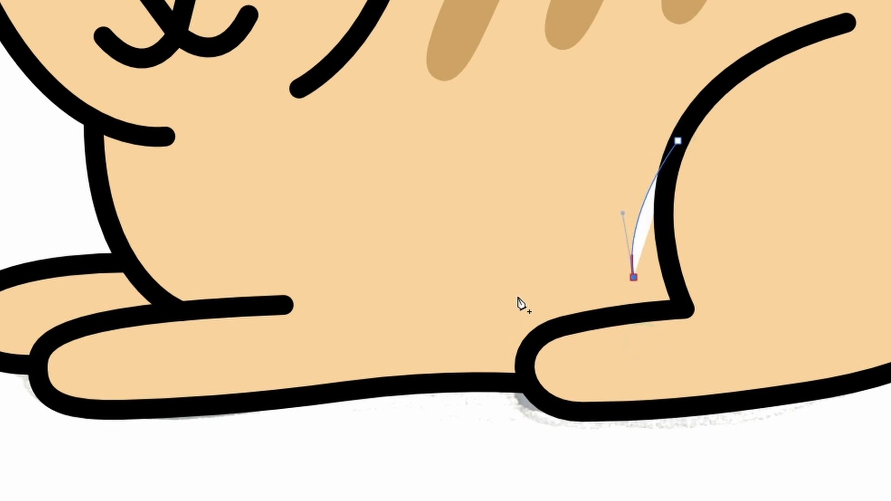
{"action": "left_click_drag", "start_coordinate": [514, 307], "coordinate": [485, 325]}
{"action": "left_click", "coordinate": [491, 349]}
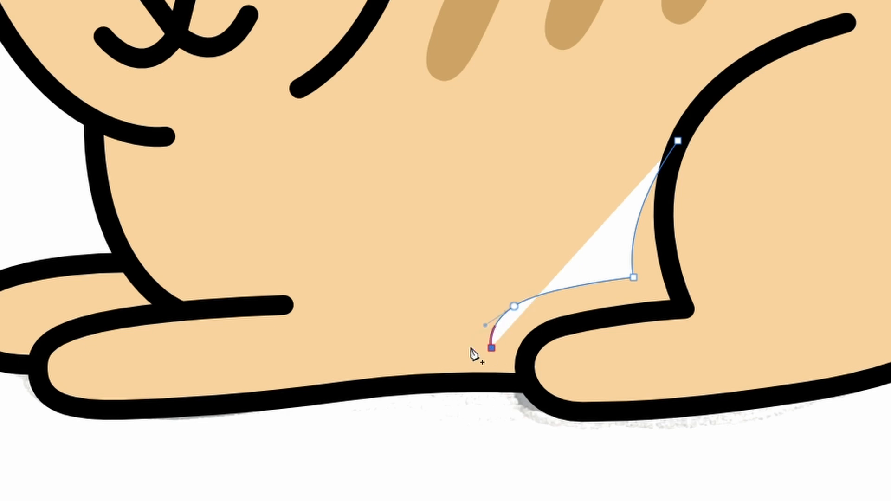
Extend the shadow outline along the front leg to its paw tip and back beneath the belly line to the hind paw.
{"action": "left_click_drag", "start_coordinate": [143, 380], "coordinate": [31, 419]}
{"action": "left_click", "coordinate": [258, 434]}
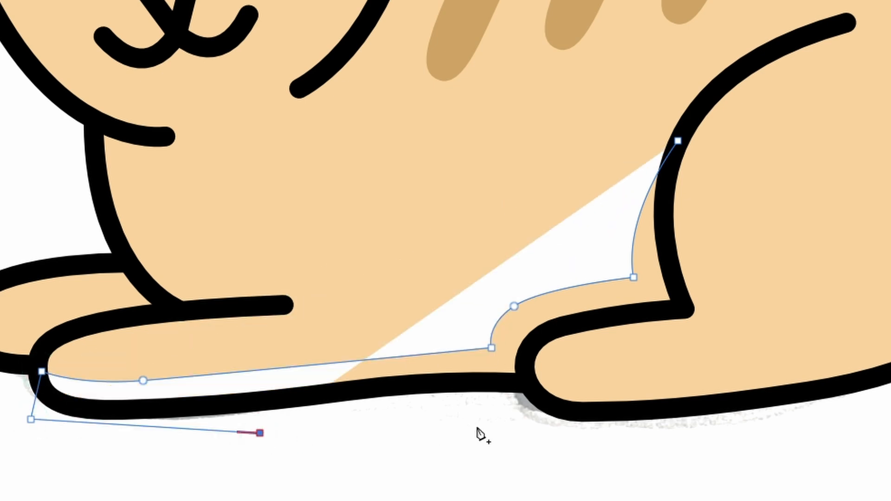
{"action": "left_click_drag", "start_coordinate": [517, 410], "coordinate": [526, 409]}
Trace the shadow outline back along the hind paw and thigh lines and close it at its starting point.
{"action": "scroll", "coordinate": [526, 411], "scroll_direction": "up", "scroll_amount": 3}
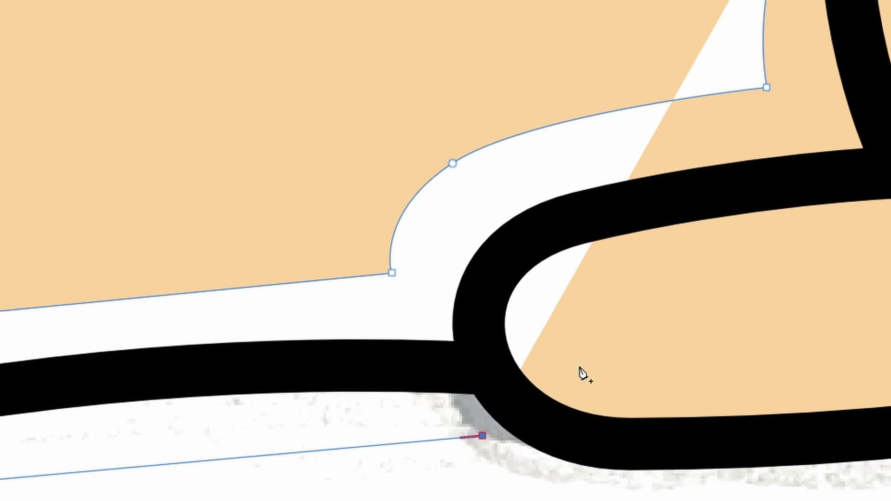
{"action": "left_click_drag", "start_coordinate": [482, 320], "coordinate": [482, 284]}
{"action": "left_click_drag", "start_coordinate": [616, 215], "coordinate": [709, 211]}
{"action": "left_click_drag", "start_coordinate": [710, 211], "coordinate": [488, 500]}
{"action": "left_click", "coordinate": [668, 465]}
{"action": "scroll", "coordinate": [668, 466], "scroll_direction": "up", "scroll_amount": 5}
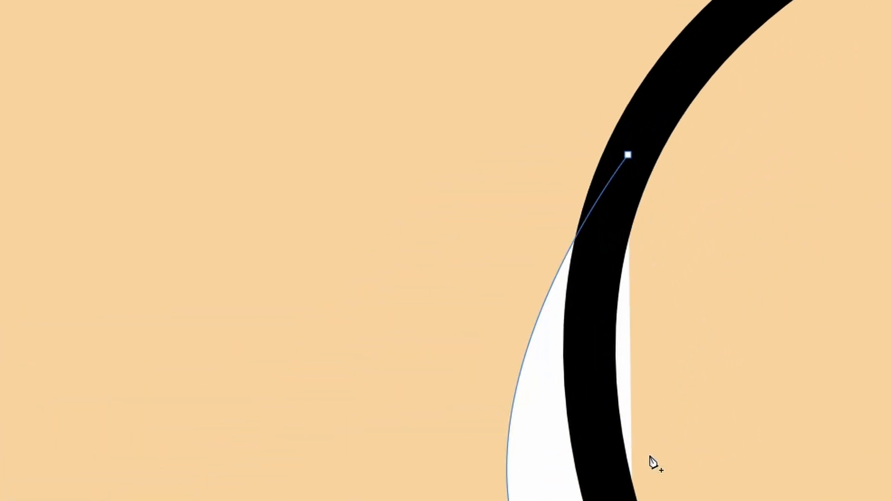
{"action": "left_click_drag", "start_coordinate": [591, 348], "coordinate": [593, 273]}
{"action": "left_click", "coordinate": [628, 156]}
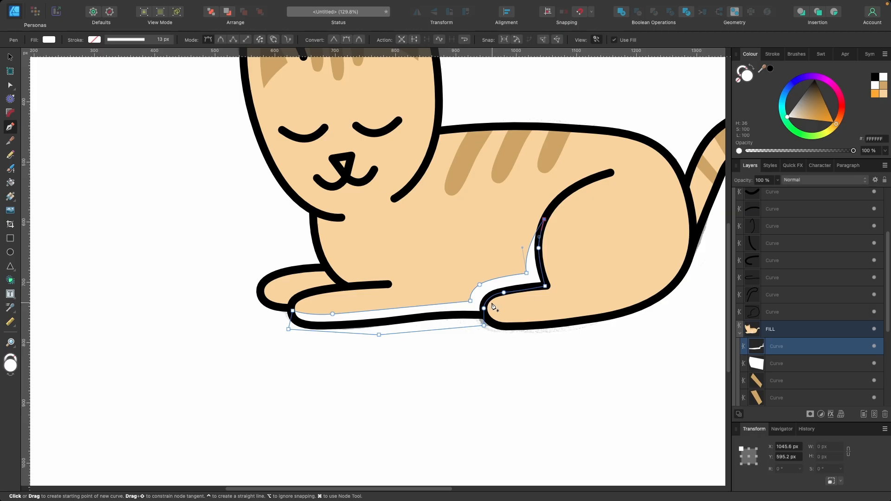
Sample the light brown CFA360 from a back stripe and apply it as the fill of the shadow shape.
{"action": "scroll", "coordinate": [493, 306], "scroll_direction": "up", "scroll_amount": 3}
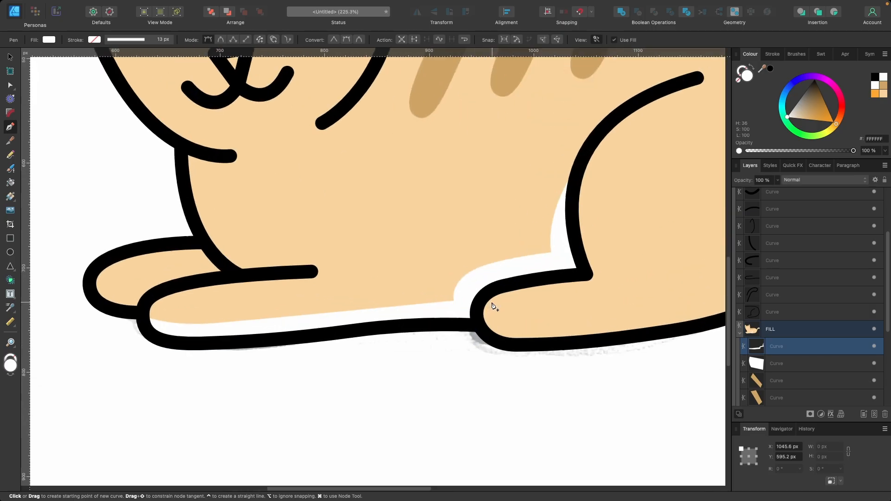
{"action": "scroll", "coordinate": [493, 308], "scroll_direction": "down", "scroll_amount": 2}
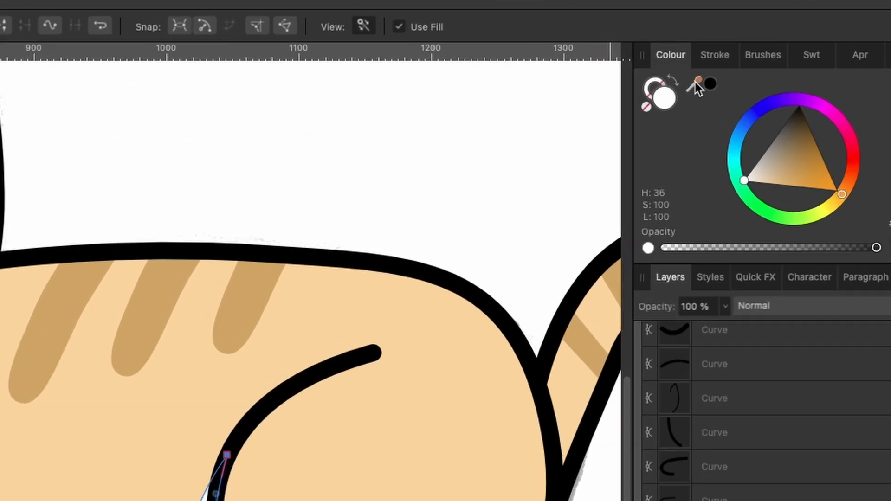
{"action": "left_click_drag", "start_coordinate": [682, 85], "coordinate": [211, 313]}
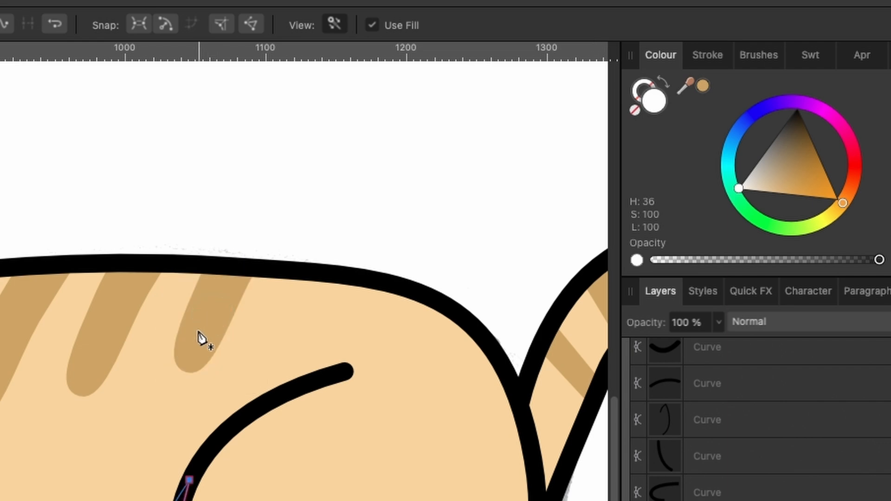
{"action": "left_click", "coordinate": [703, 86]}
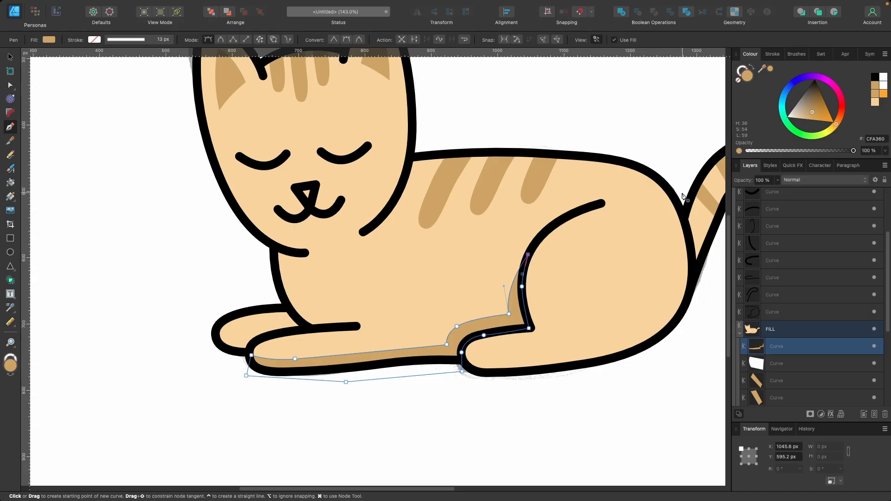
{"action": "scroll", "coordinate": [633, 261], "scroll_direction": "up", "scroll_amount": 2}
{"action": "scroll", "coordinate": [633, 263], "scroll_direction": "left", "scroll_amount": 3}
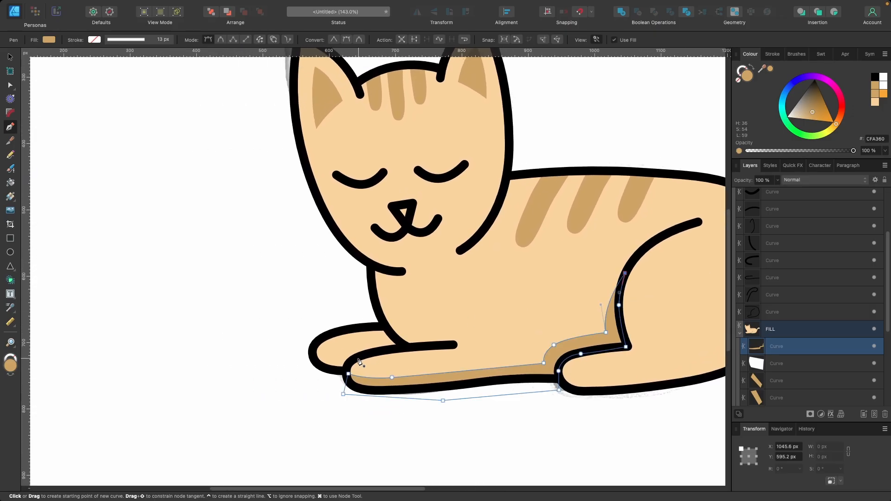
Draw a closed light brown shadow shape with the Pen tool on the far front paw, along the near leg's outline.
{"action": "scroll", "coordinate": [361, 363], "scroll_direction": "up", "scroll_amount": 5}
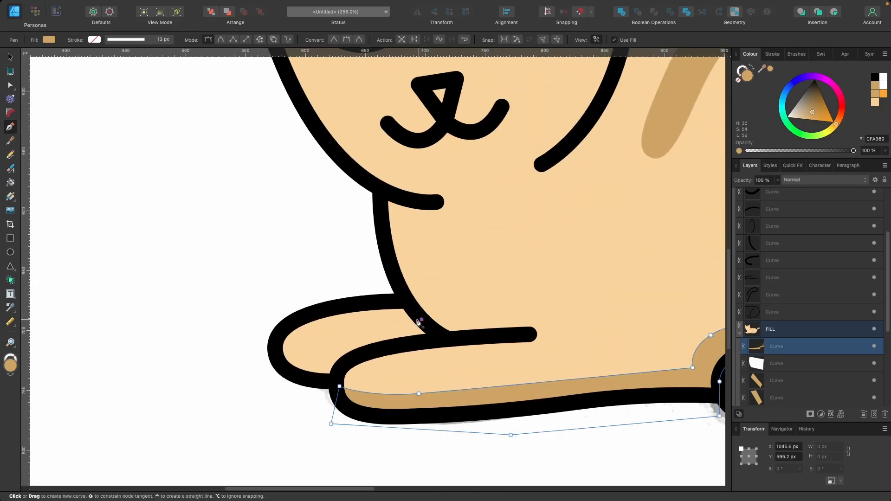
{"action": "left_click_drag", "start_coordinate": [343, 333], "coordinate": [322, 348]}
{"action": "left_click", "coordinate": [312, 375]}
{"action": "left_click", "coordinate": [335, 380]}
{"action": "left_click", "coordinate": [444, 344]}
{"action": "left_click", "coordinate": [421, 319]}
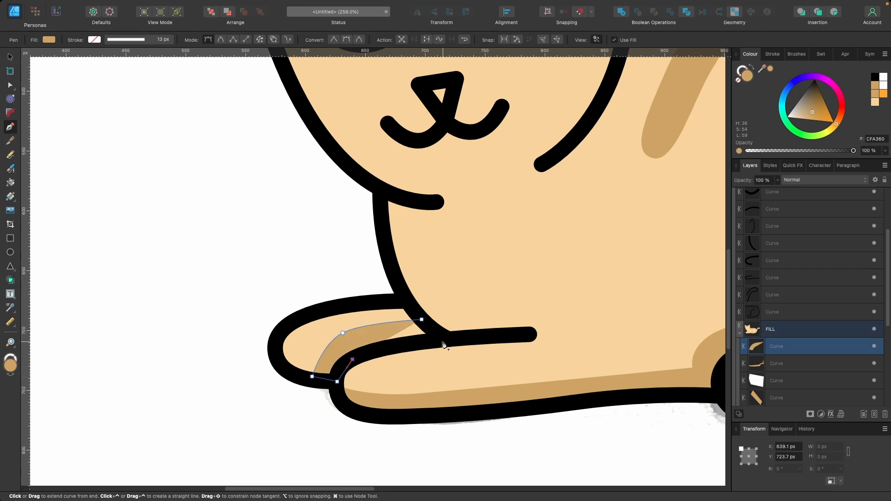
Draw a thin curved shadow shape at the base of the chest, where the chest line meets the front leg.
{"action": "scroll", "coordinate": [421, 319], "scroll_direction": "right", "scroll_amount": 5}
{"action": "left_click", "coordinate": [149, 288]}
{"action": "mouse_move", "coordinate": [257, 361]}
{"action": "left_mouse_down"}
{"action": "mouse_move", "coordinate": [221, 347]}
{"action": "mouse_move", "coordinate": [203, 361]}
{"action": "left_mouse_up"}
{"action": "left_click", "coordinate": [201, 367]}
{"action": "left_click_drag", "start_coordinate": [148, 287], "coordinate": [140, 256]}
{"action": "scroll", "coordinate": [150, 263], "scroll_direction": "down", "scroll_amount": 5}
Draw a crescent shadow along the rump, curving from the lower belly line up to the tail base and back.
{"action": "left_click", "coordinate": [391, 338]}
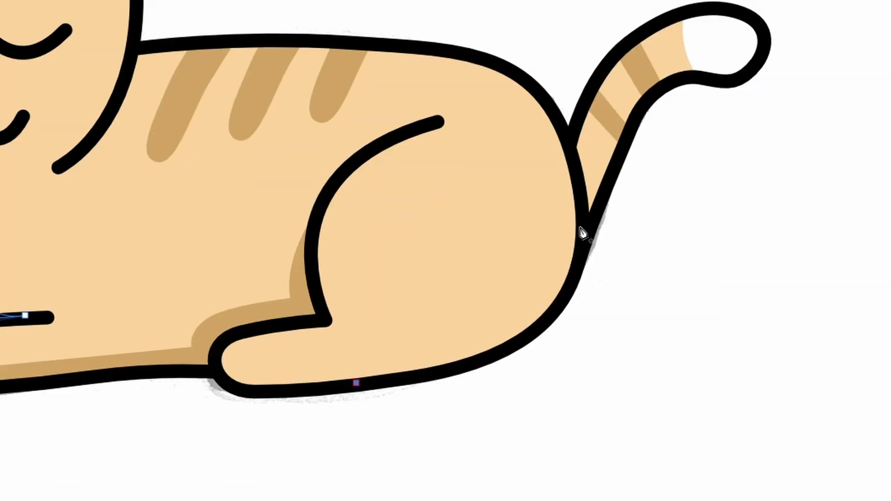
{"action": "left_click_drag", "start_coordinate": [578, 208], "coordinate": [598, 65]}
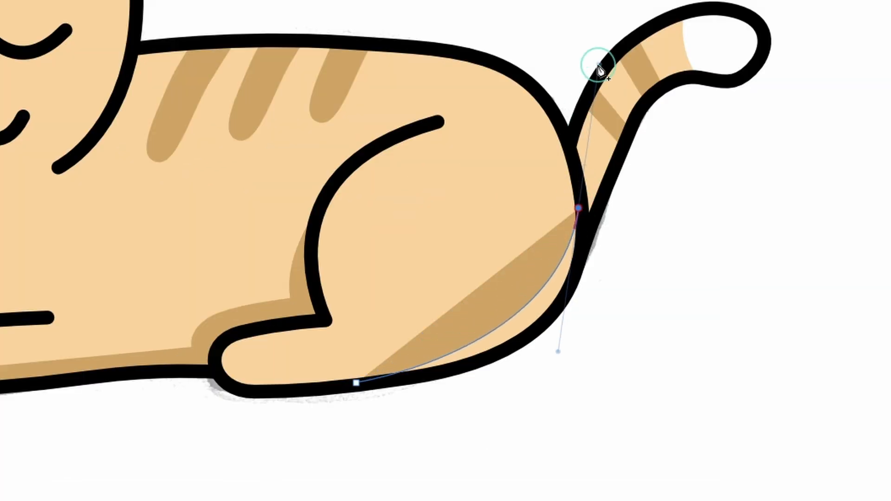
{"action": "left_click", "coordinate": [542, 331]}
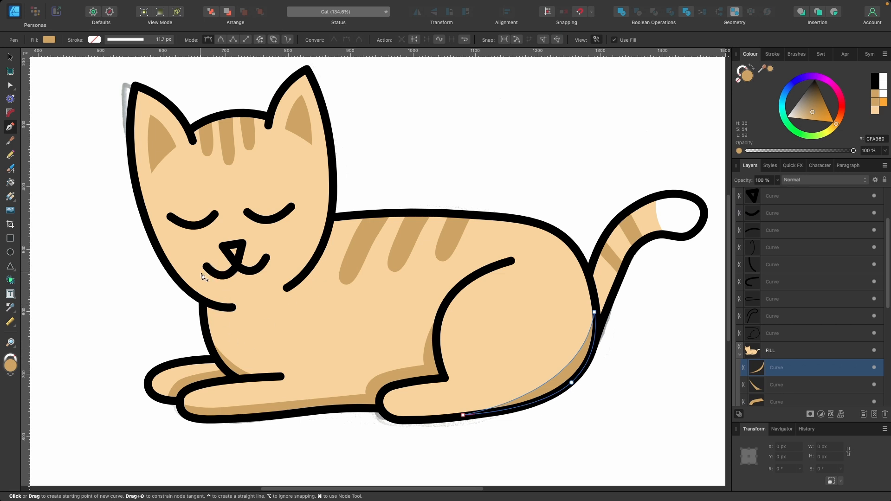
Start a chest patch outline from the front leg up the chest and jaw lines to the mouth corner, filled white FFFFFF.
{"action": "left_click", "coordinate": [279, 375]}
{"action": "left_click", "coordinate": [234, 376]}
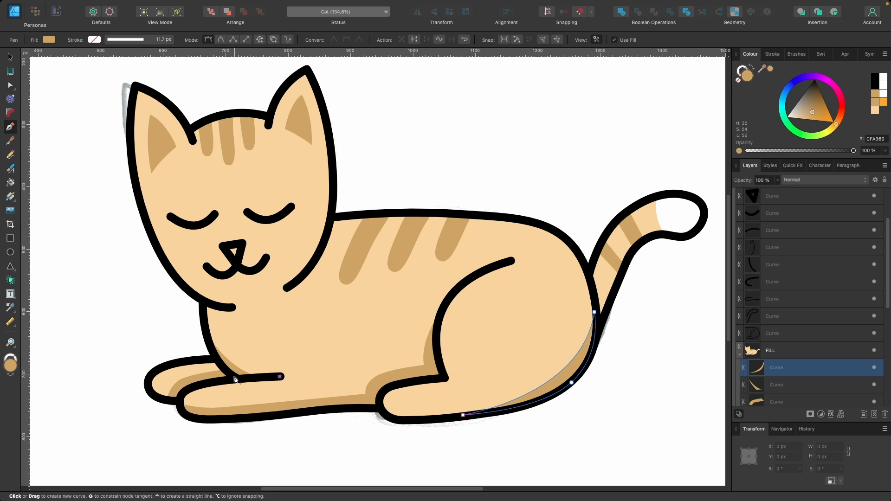
{"action": "scroll", "coordinate": [196, 364], "scroll_direction": "up", "scroll_amount": 3}
{"action": "left_click", "coordinate": [211, 346]}
{"action": "left_click", "coordinate": [202, 298]}
{"action": "left_click", "coordinate": [173, 272]}
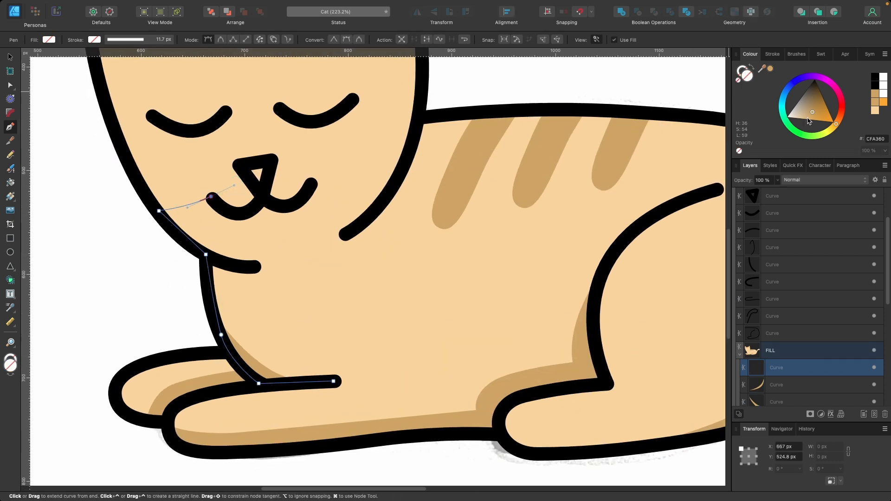
{"action": "left_click", "coordinate": [788, 116]}
Continue the white patch over the nose, around the muzzle, across to the cheek line and down the chest, closing it at the front leg.
{"action": "left_click", "coordinate": [241, 163]}
{"action": "left_click_drag", "start_coordinate": [312, 182], "coordinate": [324, 216]}
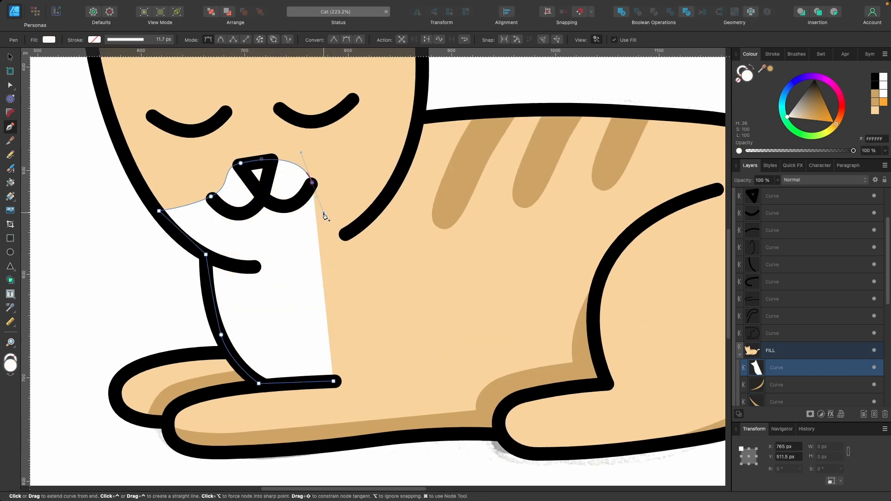
{"action": "left_click_drag", "start_coordinate": [389, 188], "coordinate": [428, 179]}
{"action": "left_click_drag", "start_coordinate": [356, 227], "coordinate": [342, 244]}
{"action": "left_click_drag", "start_coordinate": [334, 381], "coordinate": [353, 425]}
Refine the curves of the white patch's upper edge where it rounds the muzzle and meets the cheek lines.
{"action": "scroll", "coordinate": [344, 244], "scroll_direction": "up", "scroll_amount": 5}
{"action": "left_click_drag", "start_coordinate": [237, 198], "coordinate": [257, 192]}
{"action": "left_click_drag", "start_coordinate": [220, 248], "coordinate": [210, 244]}
{"action": "scroll", "coordinate": [210, 243], "scroll_direction": "down", "scroll_amount": 6}
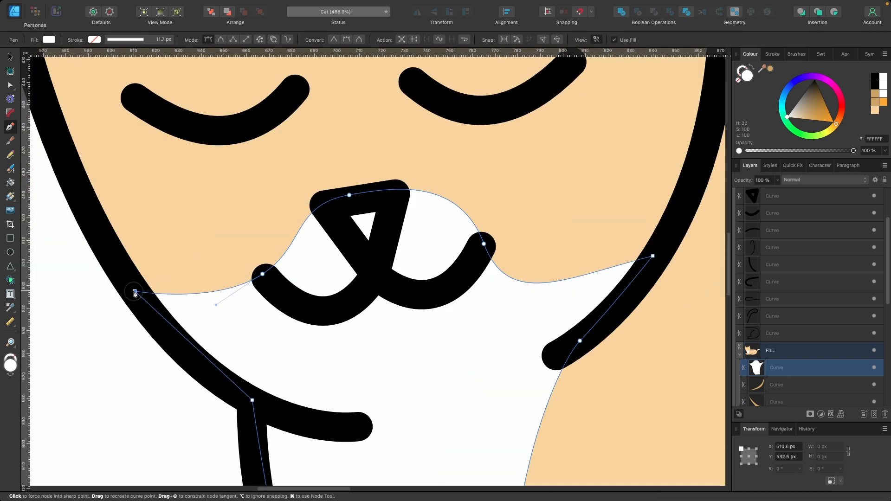
{"action": "scroll", "coordinate": [292, 325], "scroll_direction": "up", "scroll_amount": 4}
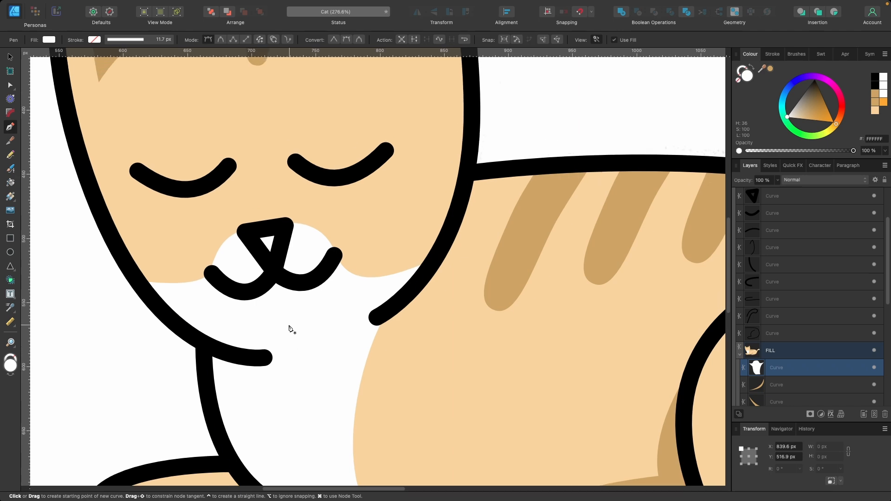
Fill the nose triangle with black 000000, then deselect it.
{"action": "key", "text": "v"}
{"action": "left_click", "coordinate": [281, 261]}
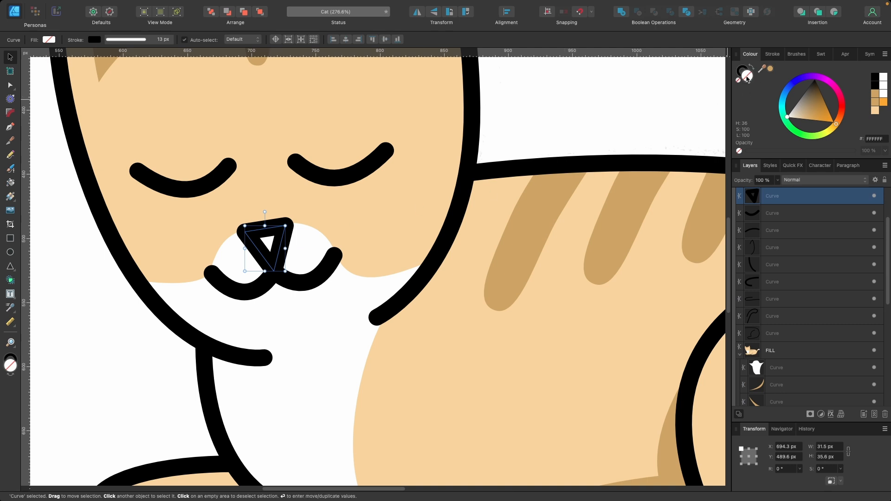
{"action": "left_click_drag", "start_coordinate": [816, 93], "coordinate": [814, 80]}
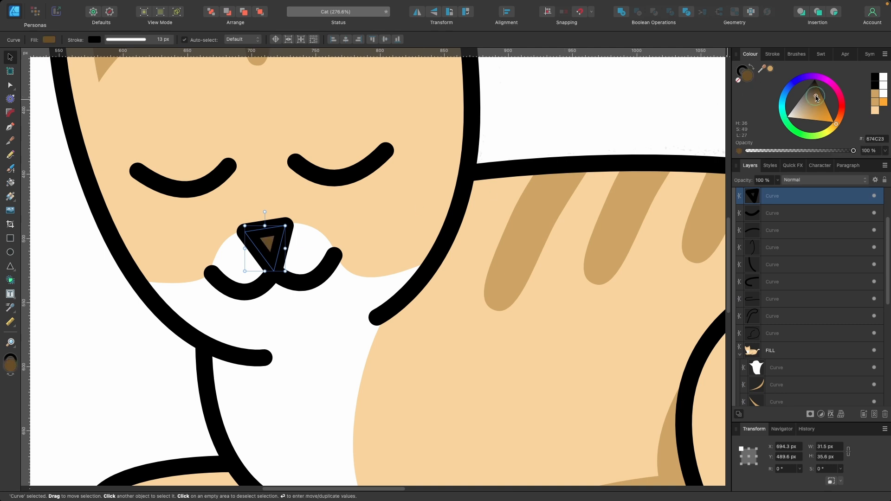
{"action": "key", "text": "super+0"}
{"action": "left_click", "coordinate": [486, 208]}
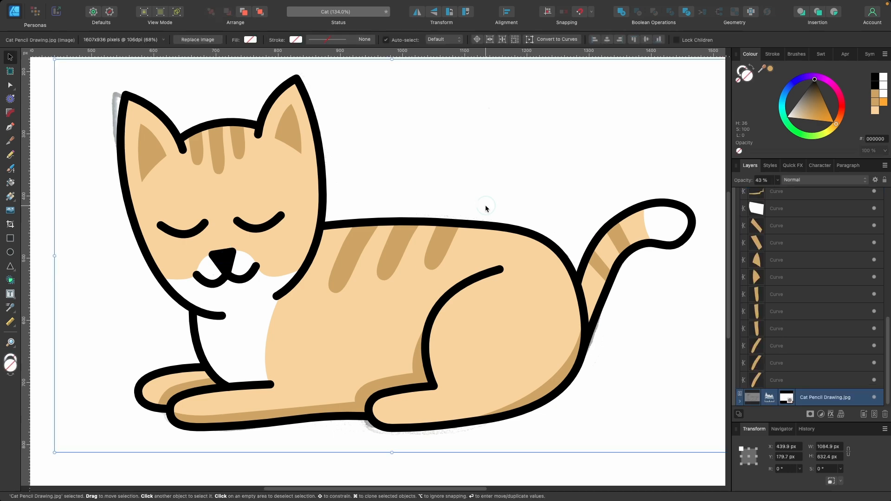
Move the white chest patch down the layer stack inside FILL, beneath the shadows and forehead stripes and just above the back stripes.
{"action": "scroll", "coordinate": [240, 378], "scroll_direction": "up", "scroll_amount": 5}
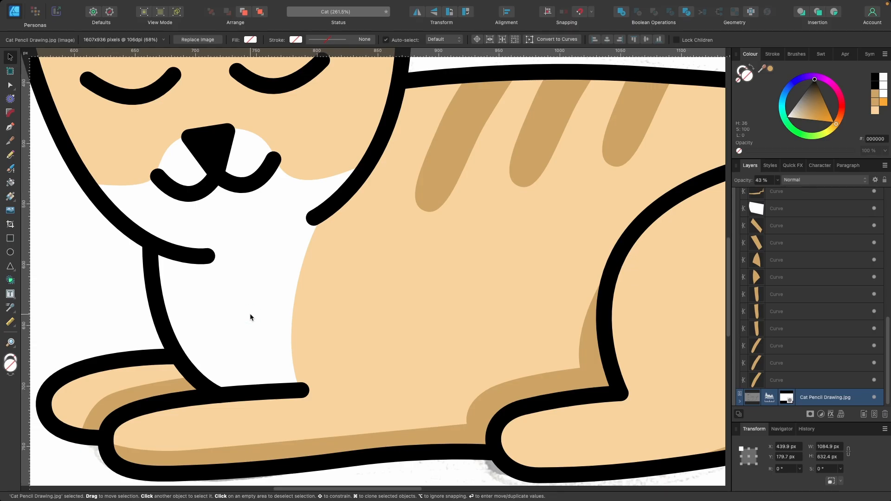
{"action": "left_click", "coordinate": [262, 294]}
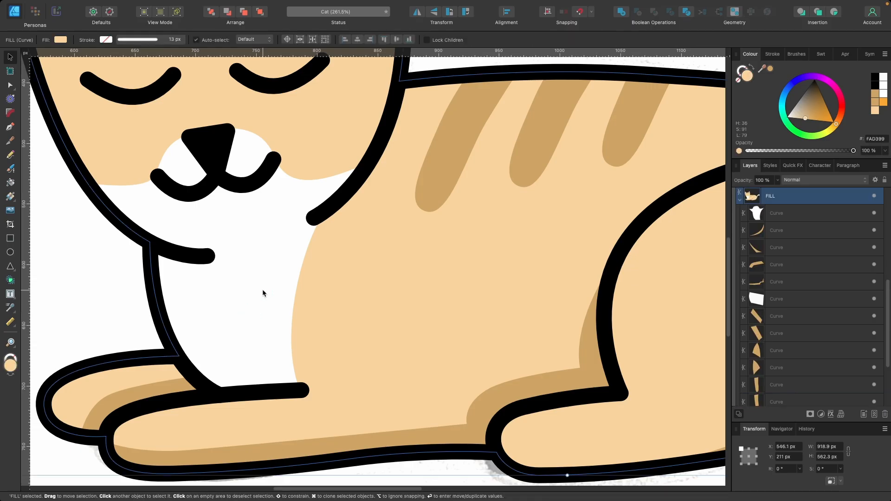
{"action": "double_click", "coordinate": [261, 281]}
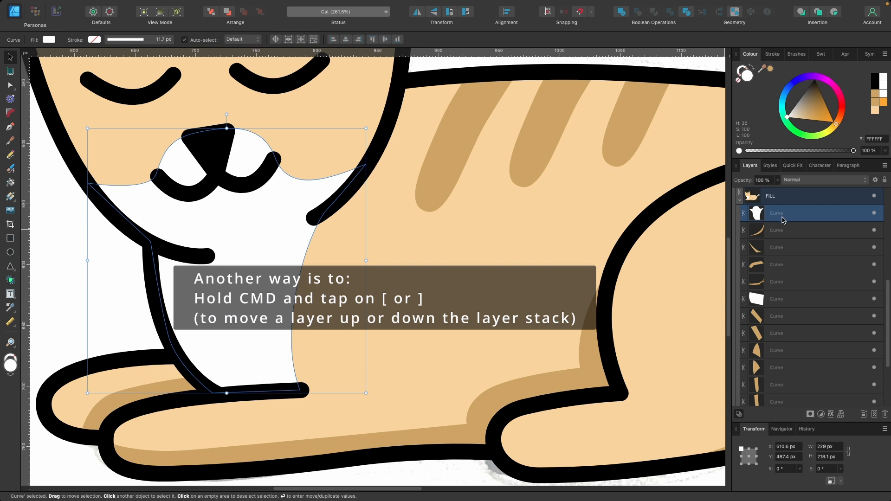
{"action": "left_click_drag", "start_coordinate": [785, 217], "coordinate": [784, 391]}
{"action": "scroll", "coordinate": [799, 353], "scroll_direction": "down", "scroll_amount": 3}
{"action": "left_click_drag", "start_coordinate": [780, 303], "coordinate": [789, 351]}
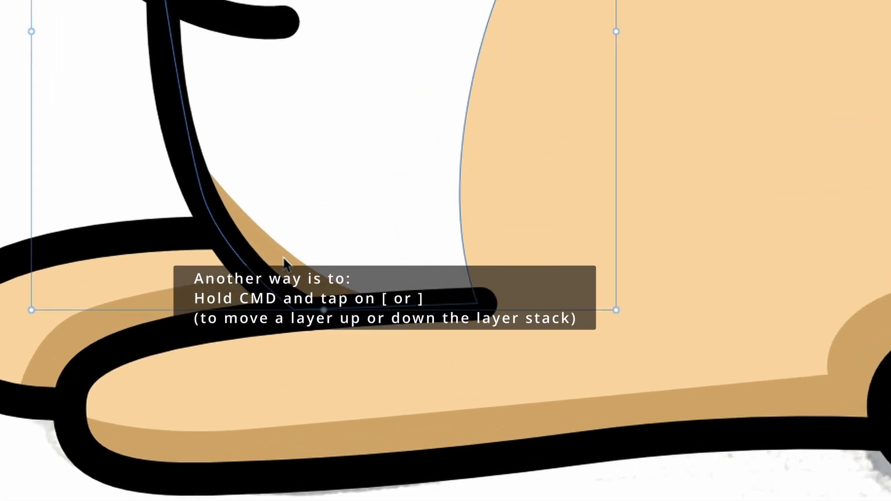
Recolour the shadow at the base of the white chest to light grey C0C0C0.
{"action": "left_click", "coordinate": [209, 370]}
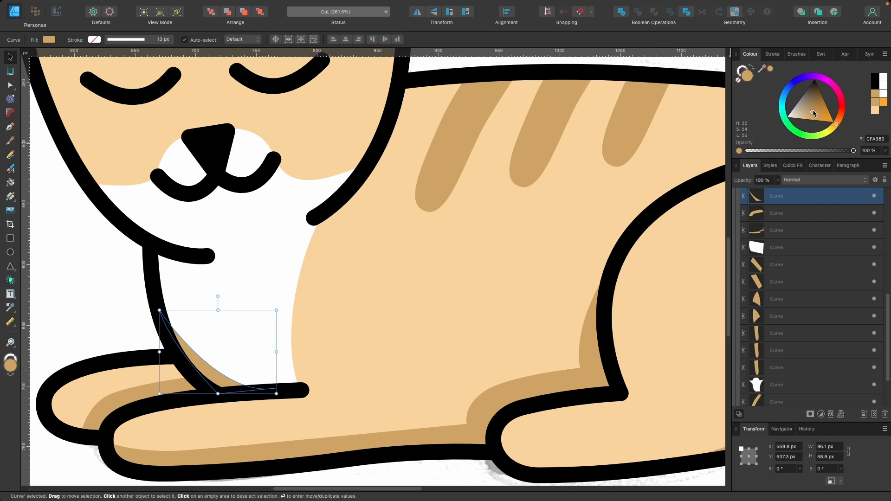
{"action": "left_click_drag", "start_coordinate": [814, 114], "coordinate": [780, 111]}
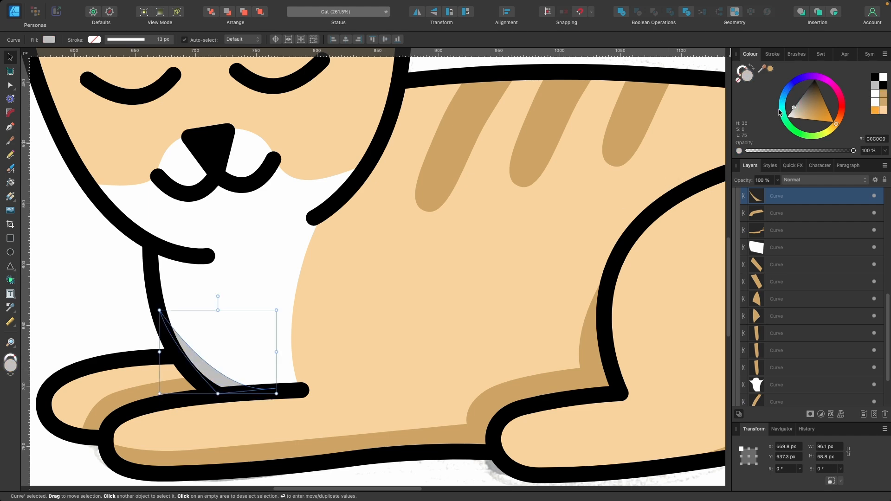
{"action": "scroll", "coordinate": [549, 257], "scroll_direction": "down", "scroll_amount": 5}
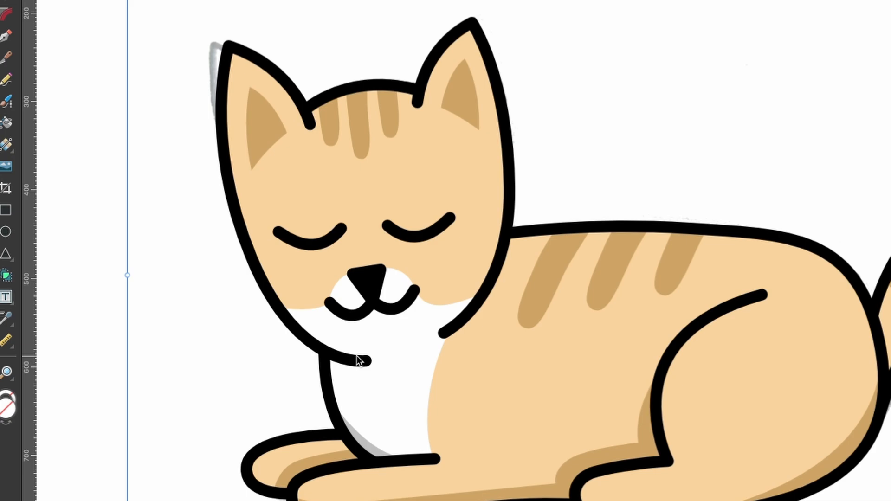
Adjust the head outline's nodes along the left cheek and where the jaw meets the chest line with the Node tool.
{"action": "key", "text": "a"}
{"action": "left_click", "coordinate": [237, 335]}
{"action": "left_click", "coordinate": [158, 285]}
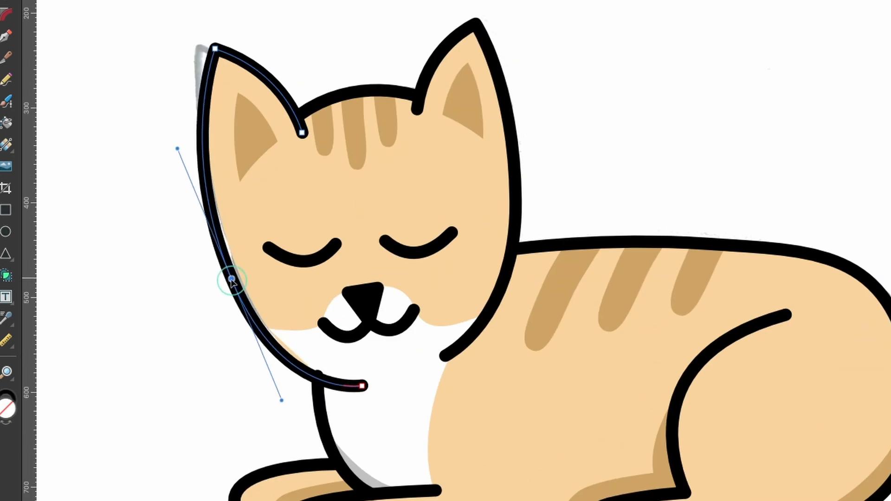
{"action": "scroll", "coordinate": [176, 304], "scroll_direction": "up", "scroll_amount": 4}
{"action": "left_click", "coordinate": [230, 372]}
{"action": "left_click", "coordinate": [233, 382]}
{"action": "left_click_drag", "start_coordinate": [210, 356], "coordinate": [205, 360]}
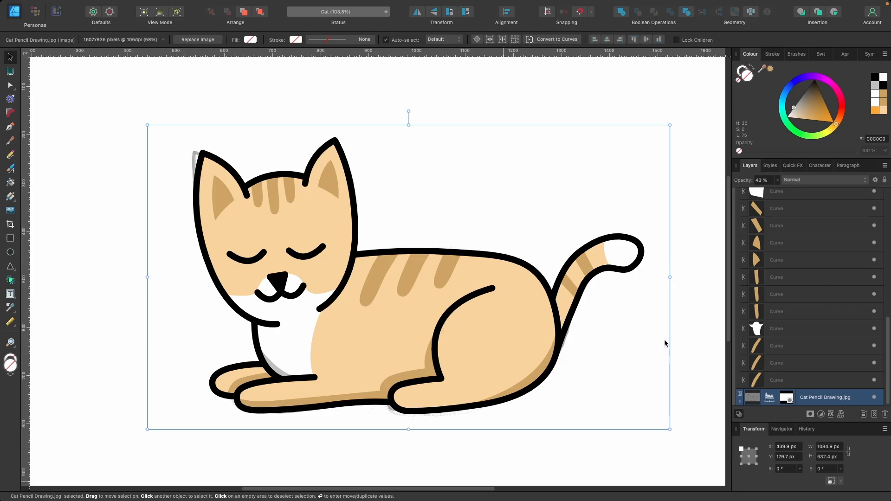
Move the Cat Pencil Drawing.jpg image out from behind the artwork and hide its layer.
{"action": "mouse_move", "coordinate": [664, 343]}
{"action": "left_mouse_down"}
{"action": "mouse_move", "coordinate": [662, 280]}
{"action": "mouse_move", "coordinate": [760, 231]}
{"action": "left_mouse_up"}
{"action": "scroll", "coordinate": [592, 260], "scroll_direction": "down", "scroll_amount": 5}
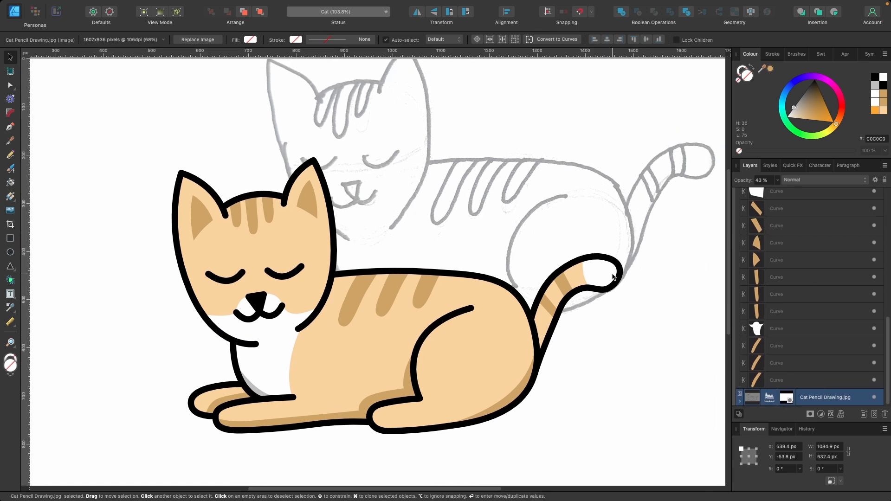
{"action": "mouse_move", "coordinate": [592, 259]}
{"action": "left_mouse_down"}
{"action": "mouse_move", "coordinate": [603, 279]}
{"action": "mouse_move", "coordinate": [559, 297]}
{"action": "left_mouse_up"}
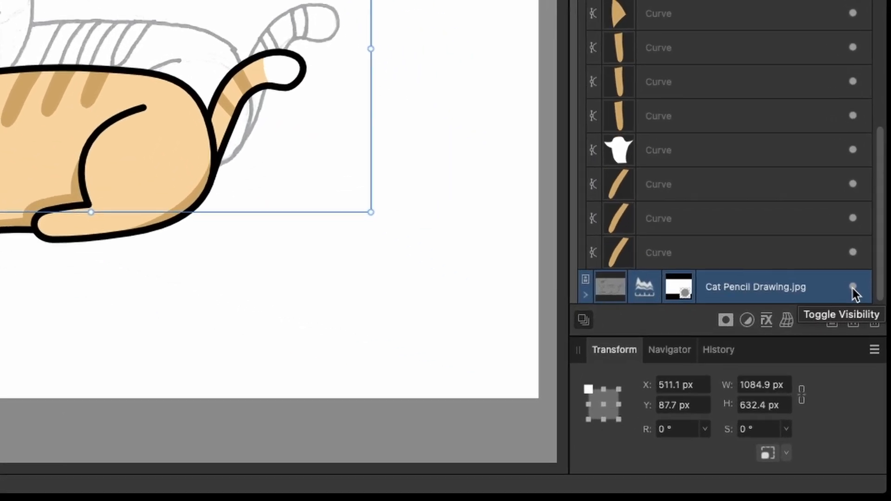
{"action": "left_click", "coordinate": [853, 288]}
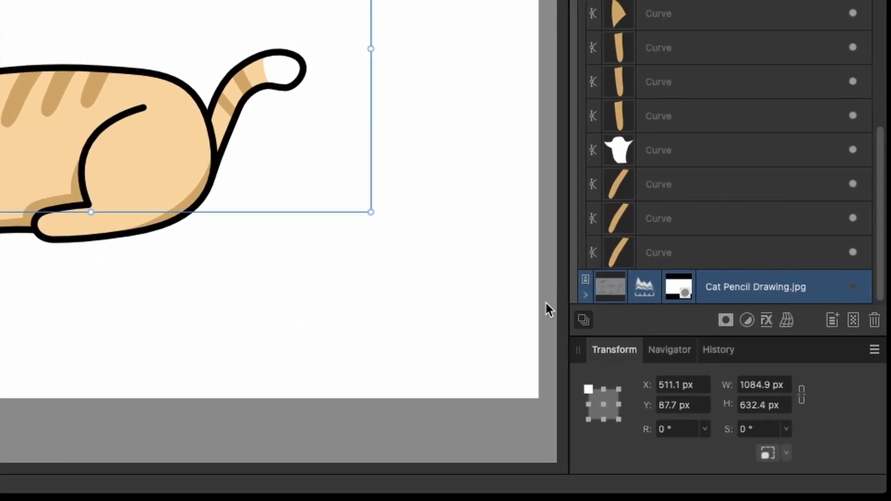
Select all the cat's line curves together with the FILL shape and group them.
{"action": "scroll", "coordinate": [567, 383], "scroll_direction": "up", "scroll_amount": 4}
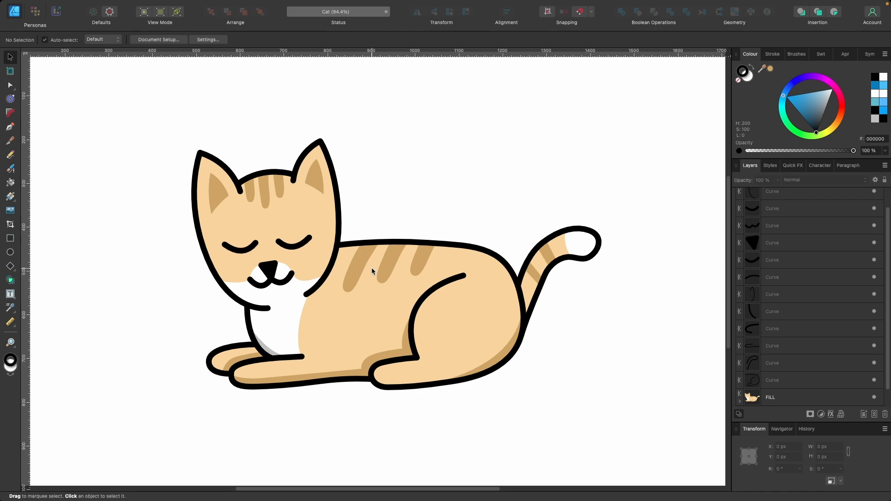
{"action": "scroll", "coordinate": [372, 268], "scroll_direction": "down", "scroll_amount": 1}
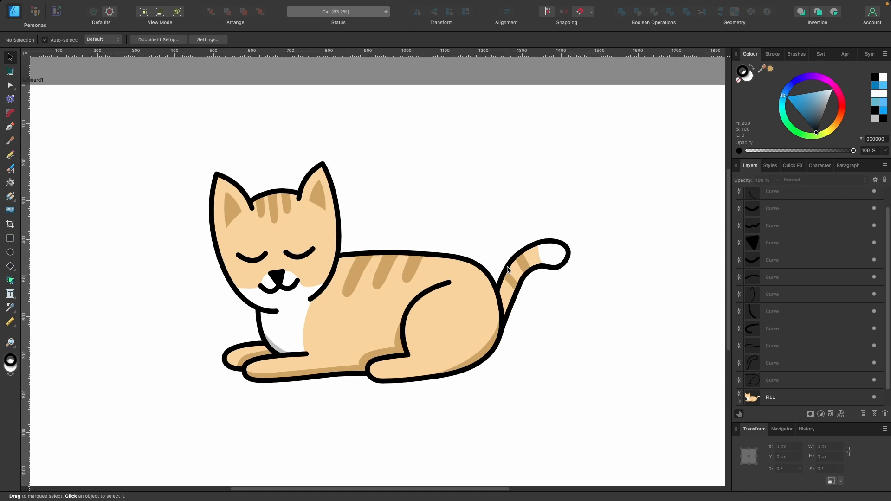
{"action": "left_click_drag", "start_coordinate": [637, 433], "coordinate": [159, 112]}
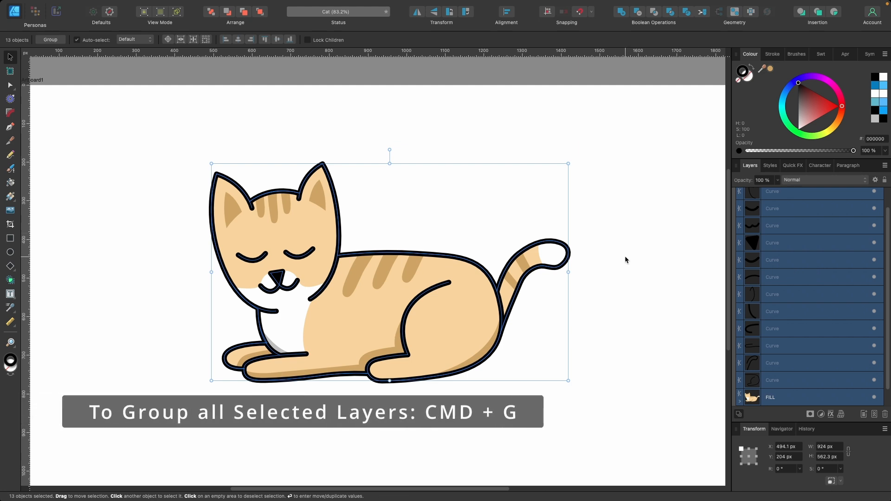
{"action": "key", "text": "super+g"}
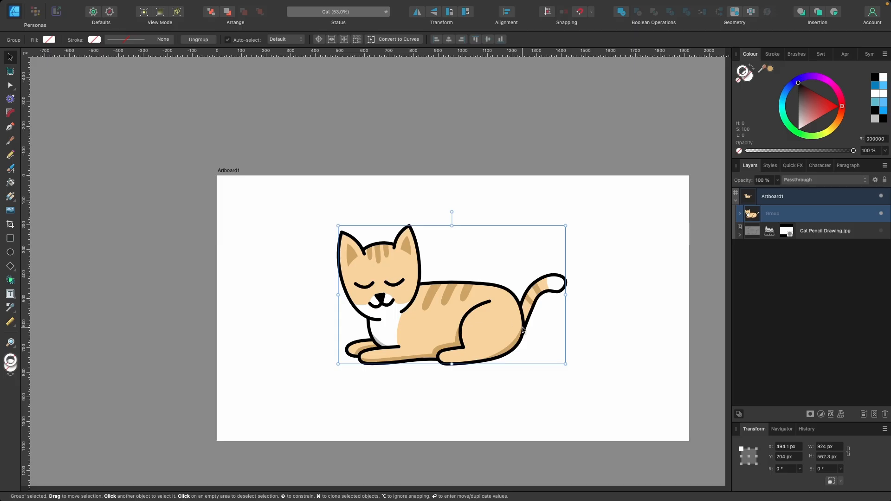
Move the cat group to the artboard's upper left and place a duplicate overlapping it at about X 608.3 px, Y 223.8 px.
{"action": "left_click_drag", "start_coordinate": [498, 326], "coordinate": [425, 300]}
{"action": "scroll", "coordinate": [424, 299], "scroll_direction": "up", "scroll_amount": 2}
{"action": "scroll", "coordinate": [424, 299], "scroll_direction": "right", "scroll_amount": 3}
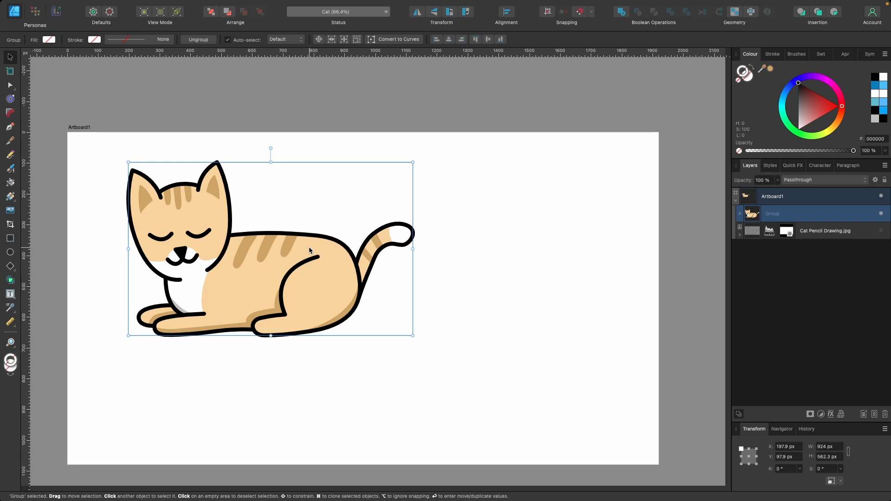
{"action": "mouse_move", "coordinate": [309, 247]}
{"action": "left_mouse_down"}
{"action": "mouse_move", "coordinate": [433, 298]}
{"action": "mouse_move", "coordinate": [437, 290]}
{"action": "left_mouse_up"}
Delete both closed-eye curves from the duplicated cat in front.
{"action": "scroll", "coordinate": [374, 271], "scroll_direction": "up", "scroll_amount": 5}
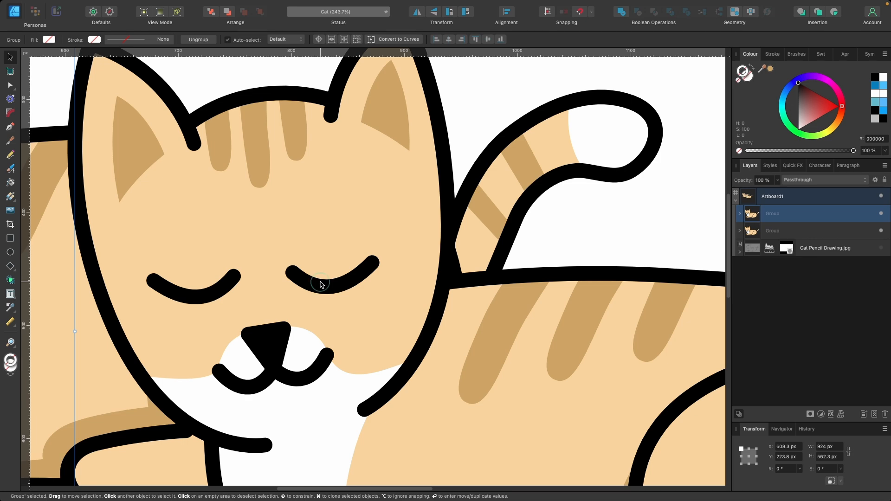
{"action": "double_click", "coordinate": [321, 284]}
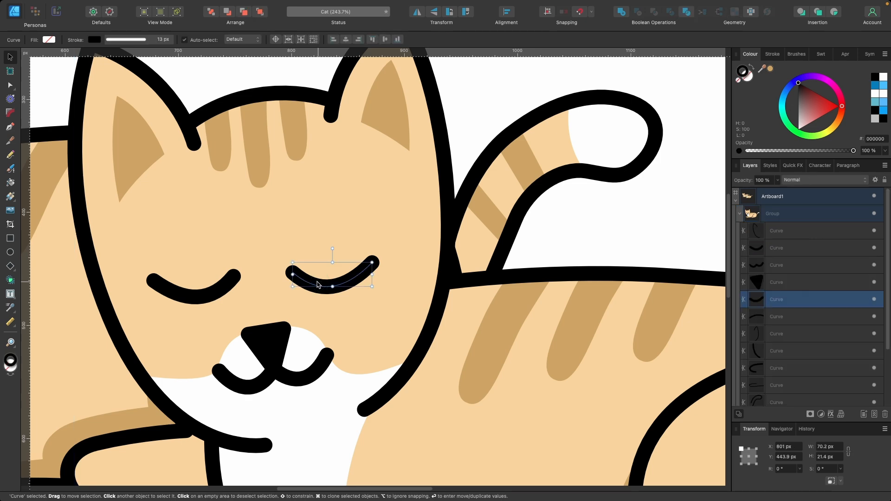
{"action": "left_click", "coordinate": [221, 292], "text": "shift"}
{"action": "key", "text": "BackSpace"}
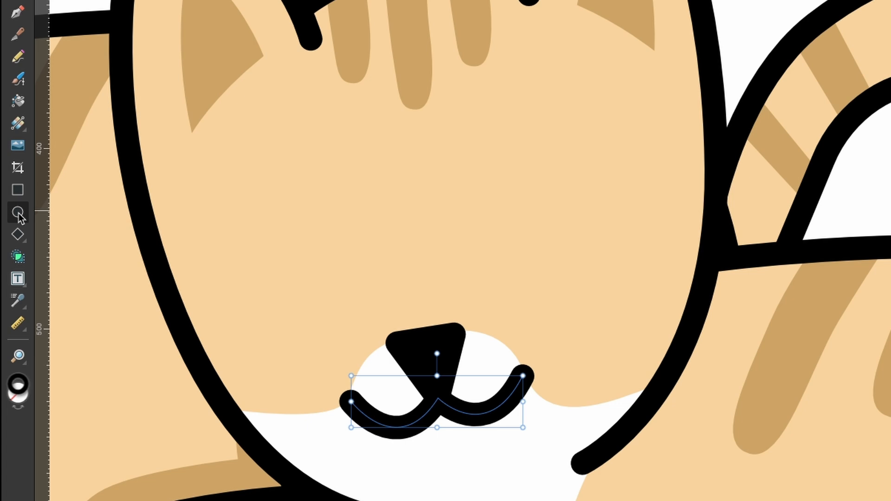
Draw an upright ellipse about 56 × 78 px above the cat's nose as an eye, with black fill and no stroke.
{"action": "left_click", "coordinate": [19, 213]}
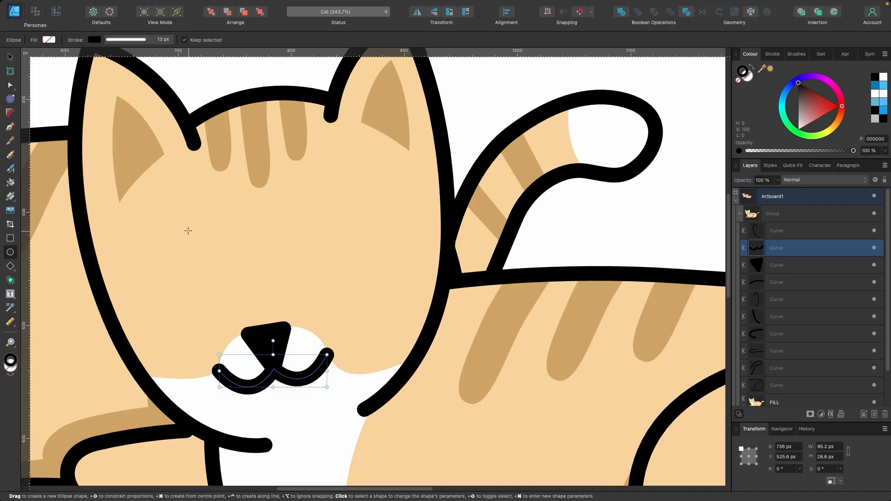
{"action": "left_click_drag", "start_coordinate": [411, 123], "coordinate": [549, 314]}
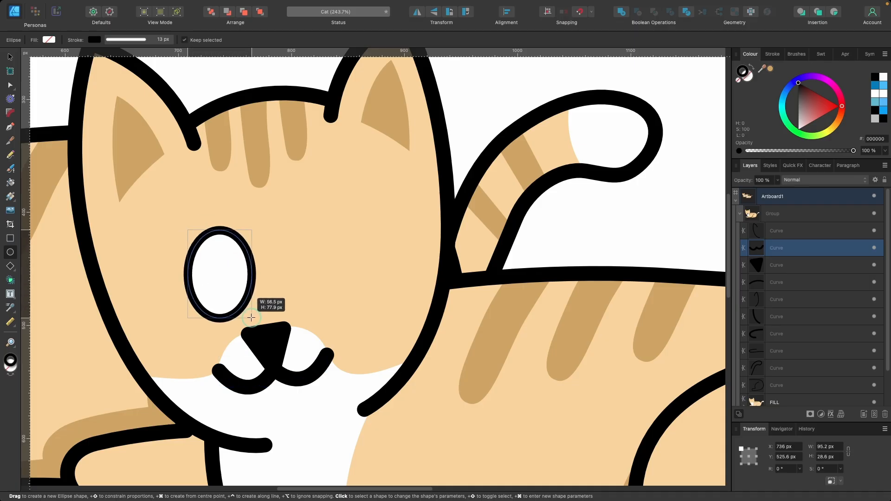
{"action": "left_click_drag", "start_coordinate": [251, 318], "coordinate": [251, 317]}
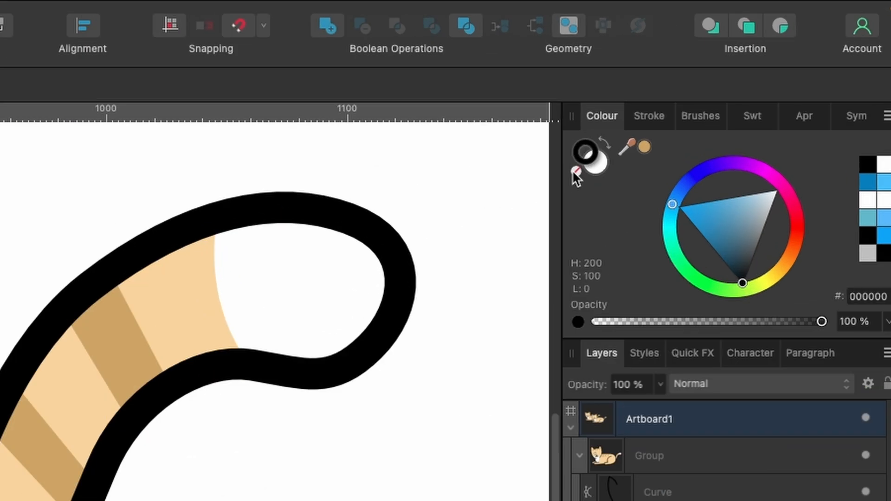
{"action": "left_click", "coordinate": [747, 77]}
{"action": "left_click_drag", "start_coordinate": [753, 213], "coordinate": [717, 443]}
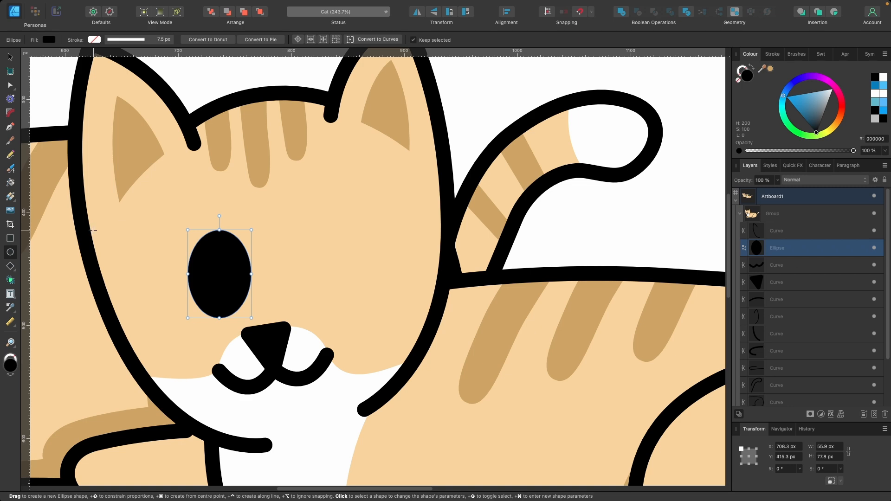
Reposition the eye ellipse up and to the left, widen it to about 61.5 × 74.9 px and tilt it slightly clockwise.
{"action": "key", "text": "v"}
{"action": "left_click_drag", "start_coordinate": [231, 275], "coordinate": [212, 264]}
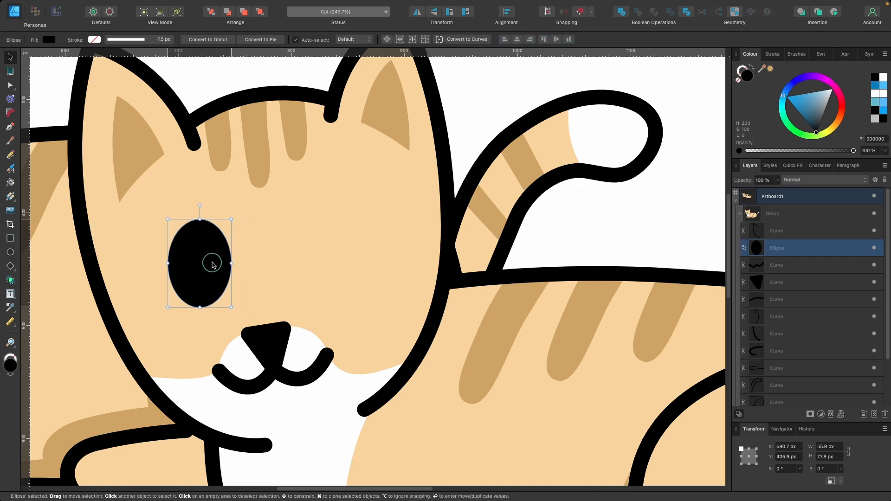
{"action": "left_click_drag", "start_coordinate": [231, 219], "coordinate": [239, 221]}
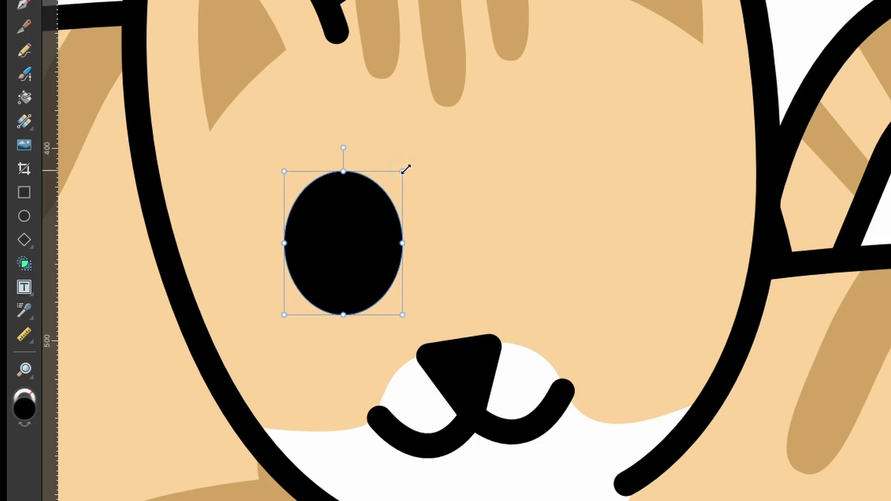
{"action": "scroll", "coordinate": [375, 247], "scroll_direction": "left", "scroll_amount": 2}
{"action": "scroll", "coordinate": [375, 247], "scroll_direction": "up", "scroll_amount": 3}
{"action": "left_click_drag", "start_coordinate": [360, 130], "coordinate": [369, 128]}
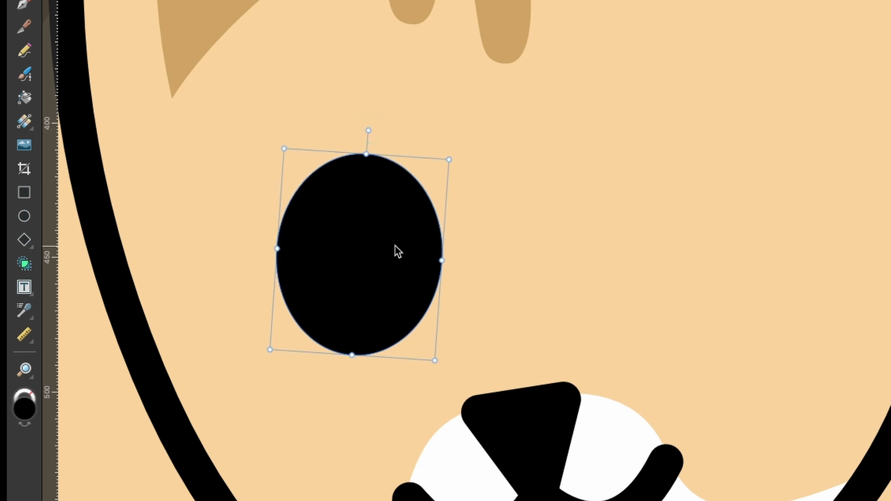
Duplicate the black eye onto the other side of the face and tilt the copy the opposite way to about 17.9°.
{"action": "left_click_drag", "start_coordinate": [398, 251], "coordinate": [714, 204]}
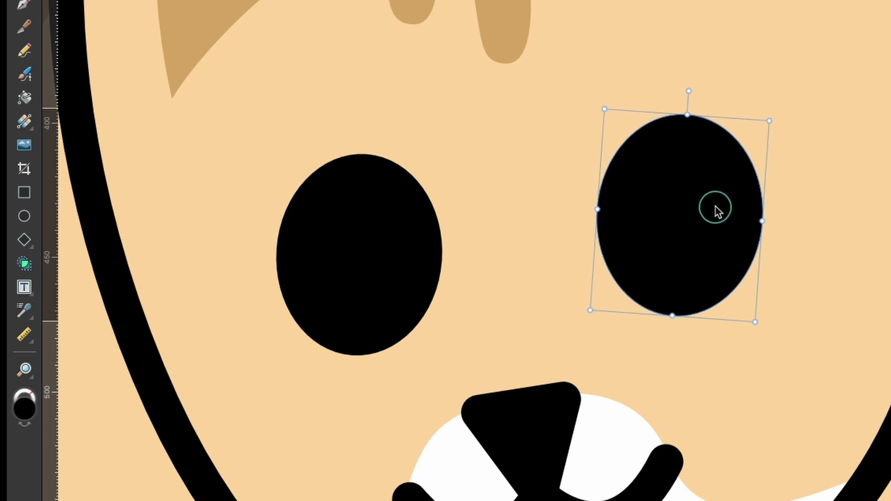
{"action": "left_click_drag", "start_coordinate": [688, 89], "coordinate": [641, 96]}
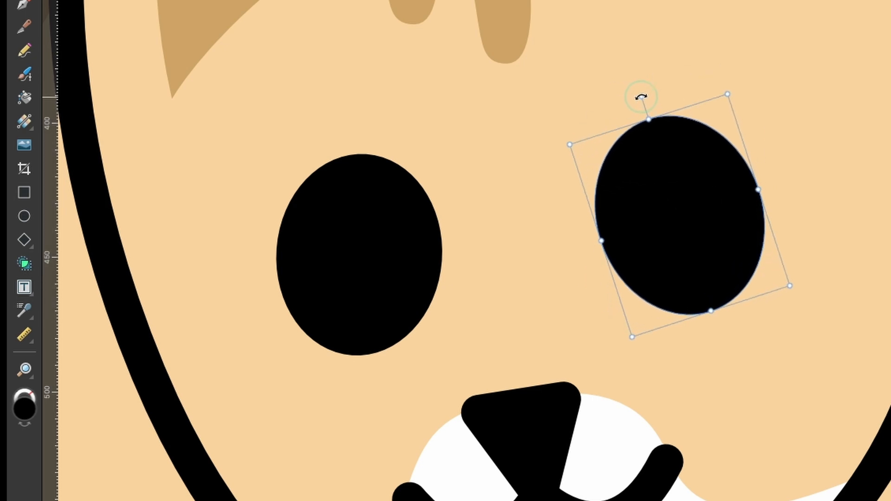
{"action": "left_click_drag", "start_coordinate": [651, 151], "coordinate": [646, 154]}
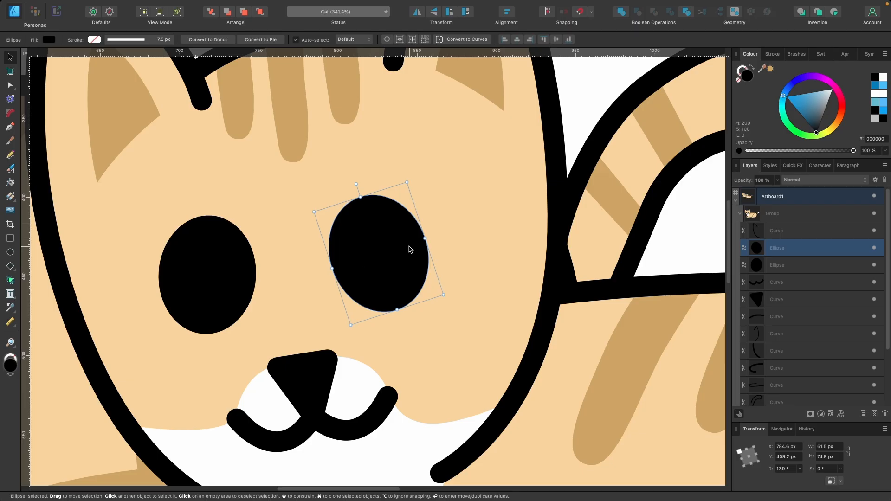
Draw a circular highlight about 21 px wide in the upper part of the left eye and fill it white.
{"action": "left_click", "coordinate": [11, 253]}
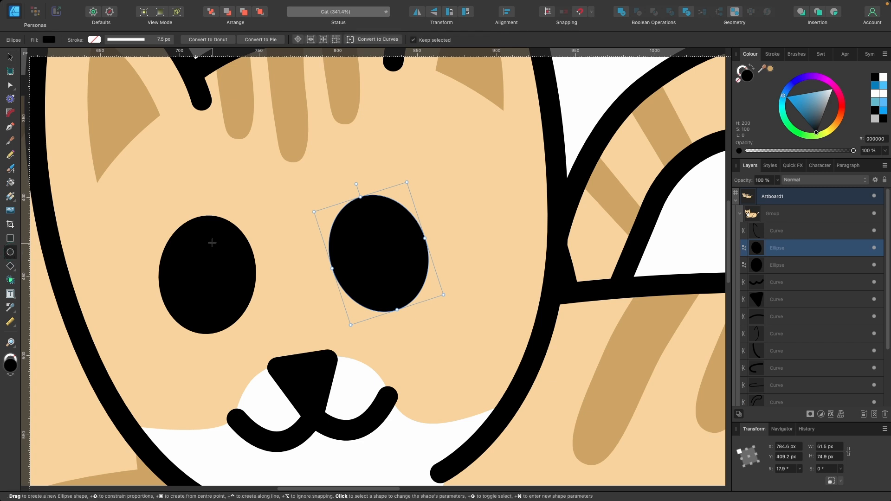
{"action": "left_click_drag", "start_coordinate": [212, 243], "coordinate": [222, 236]}
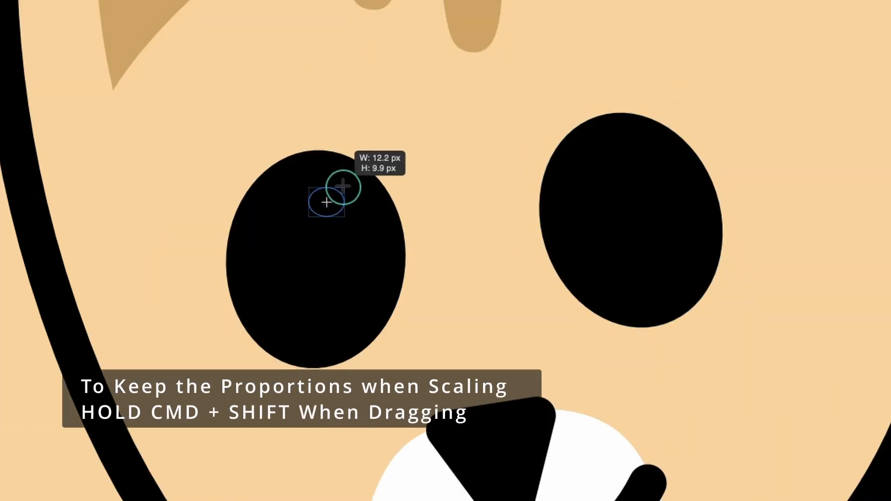
{"action": "left_click_drag", "start_coordinate": [343, 187], "coordinate": [367, 181]}
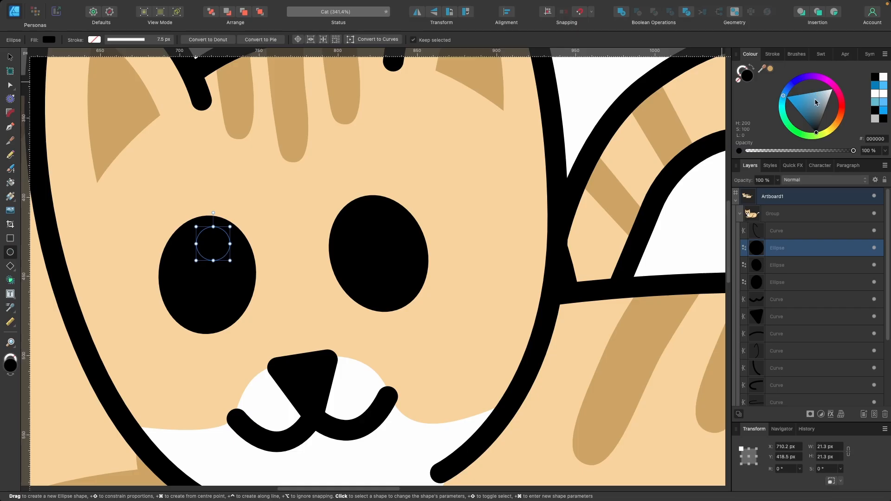
{"action": "left_click_drag", "start_coordinate": [815, 100], "coordinate": [855, 60]}
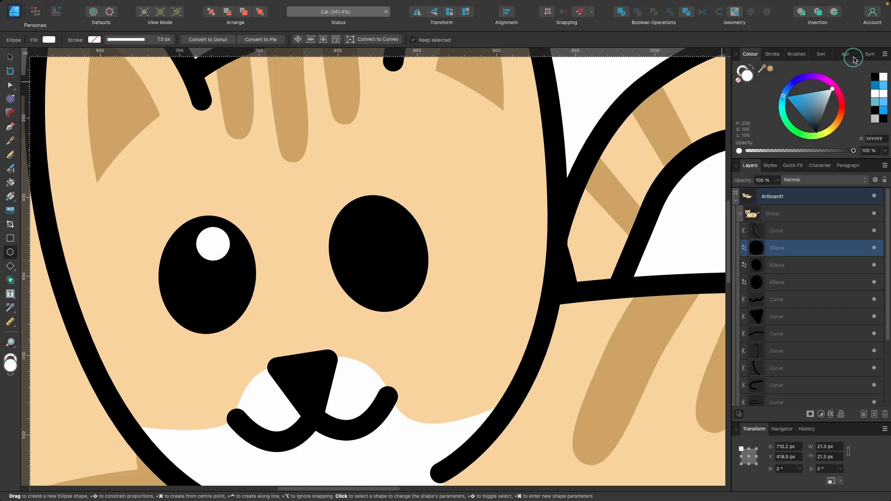
Add a smaller copy of the white highlight to its lower right, and shift and scale the large highlight to about 19 px.
{"action": "key", "text": "v"}
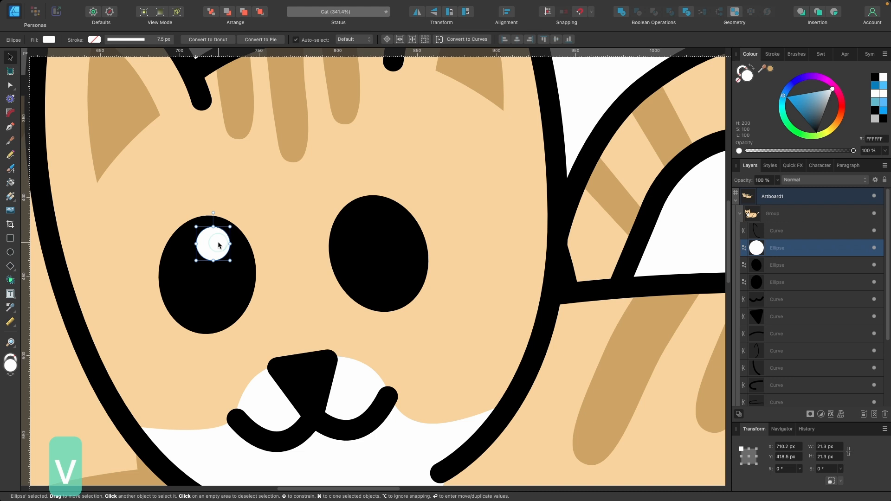
{"action": "left_click_drag", "start_coordinate": [219, 244], "coordinate": [231, 263]}
{"action": "left_click", "coordinate": [199, 252]}
{"action": "left_click_drag", "start_coordinate": [231, 263], "coordinate": [208, 265]}
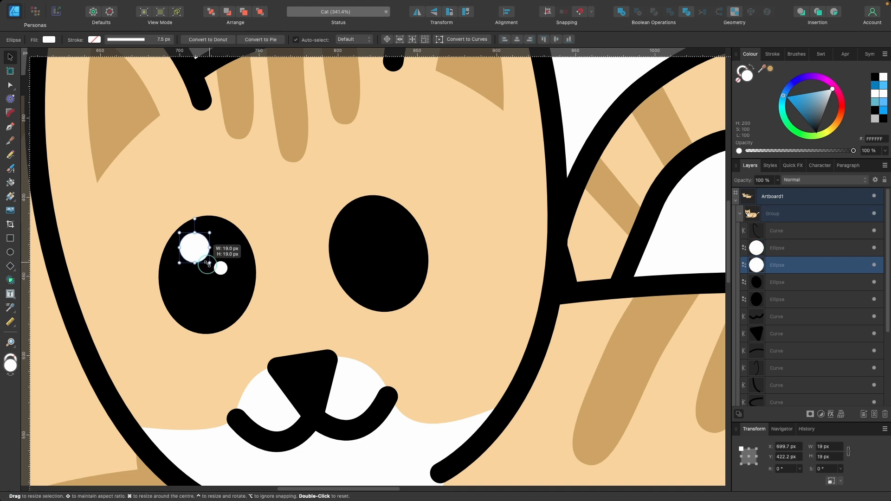
Select both white highlights together and place a duplicate of the pair in the upper part of the right eye.
{"action": "left_click", "coordinate": [218, 266], "text": "shift"}
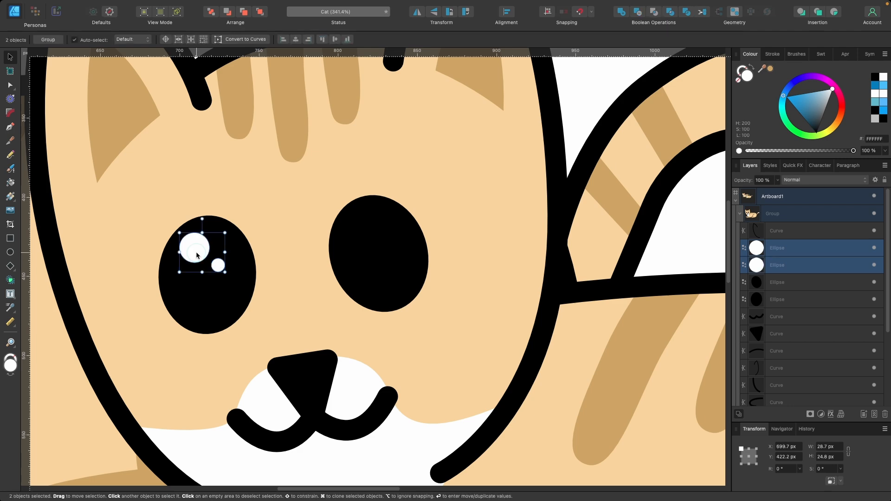
{"action": "mouse_move", "coordinate": [217, 266]}
{"action": "left_mouse_down"}
{"action": "mouse_move", "coordinate": [376, 239]}
{"action": "mouse_move", "coordinate": [383, 249]}
{"action": "left_mouse_up"}
Select the front cat's nose and mouth curves together, scale them down proportionally and keep them centred on the white muzzle.
{"action": "scroll", "coordinate": [382, 249], "scroll_direction": "down", "scroll_amount": 5}
{"action": "scroll", "coordinate": [383, 249], "scroll_direction": "down", "scroll_amount": 3}
{"action": "scroll", "coordinate": [306, 265], "scroll_direction": "up", "scroll_amount": 8}
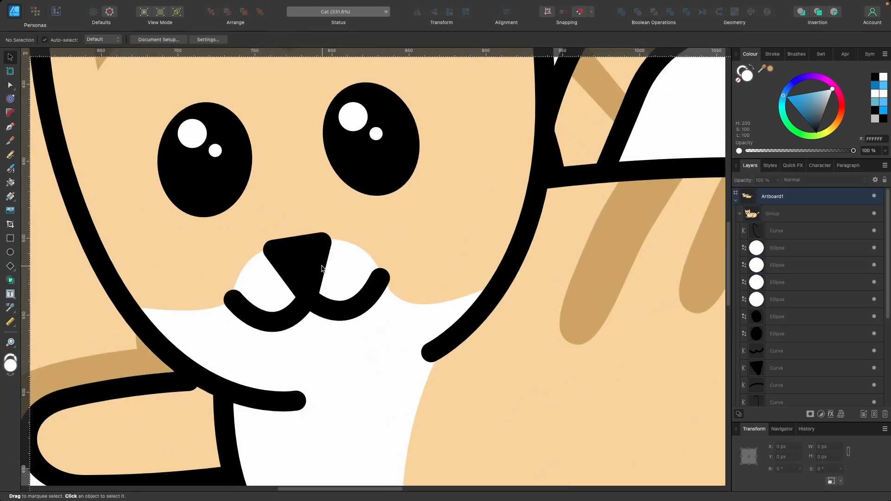
{"action": "left_click", "coordinate": [304, 272]}
{"action": "double_click", "coordinate": [305, 272]}
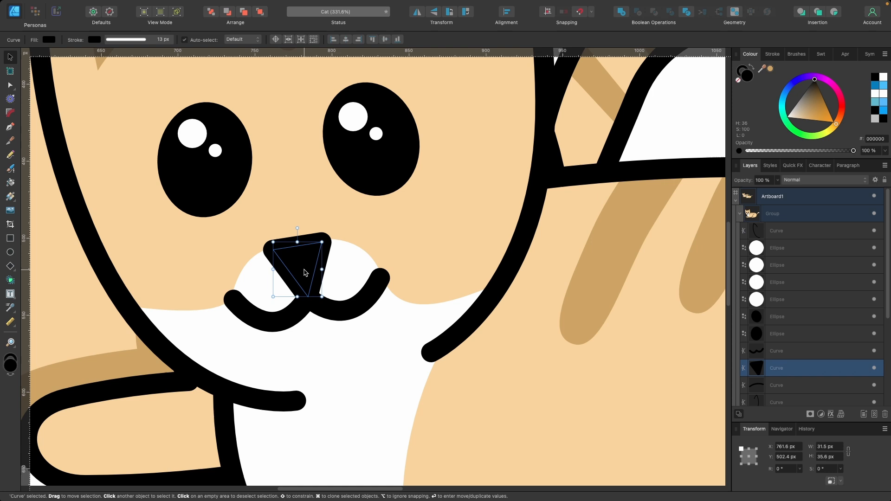
{"action": "left_click", "coordinate": [343, 308], "text": "shift"}
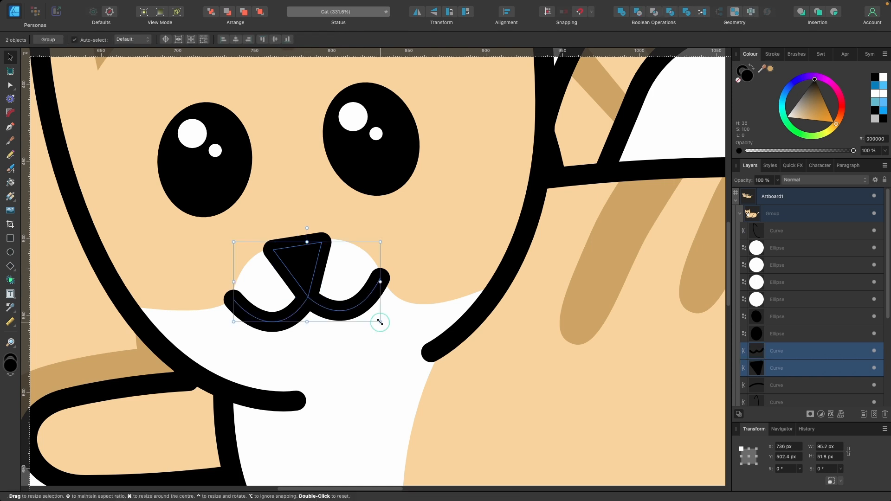
{"action": "left_click_drag", "start_coordinate": [381, 320], "coordinate": [328, 284]}
{"action": "scroll", "coordinate": [574, 171], "scroll_direction": "down", "scroll_amount": 3}
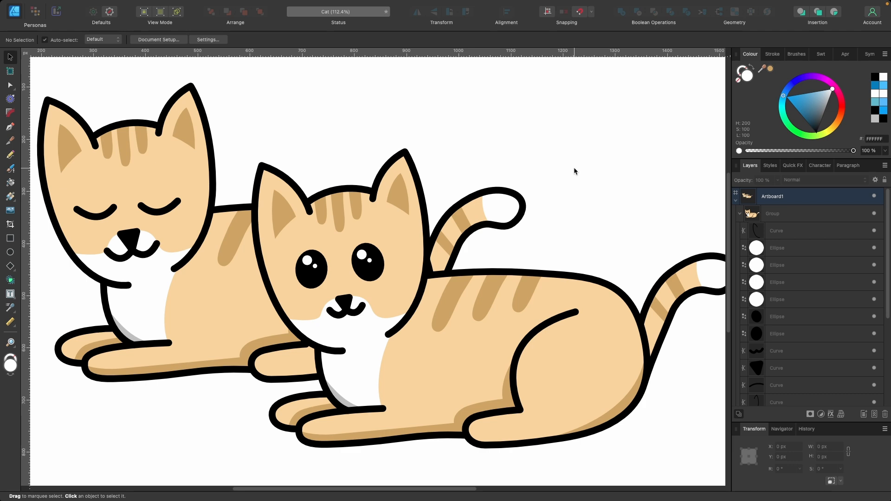